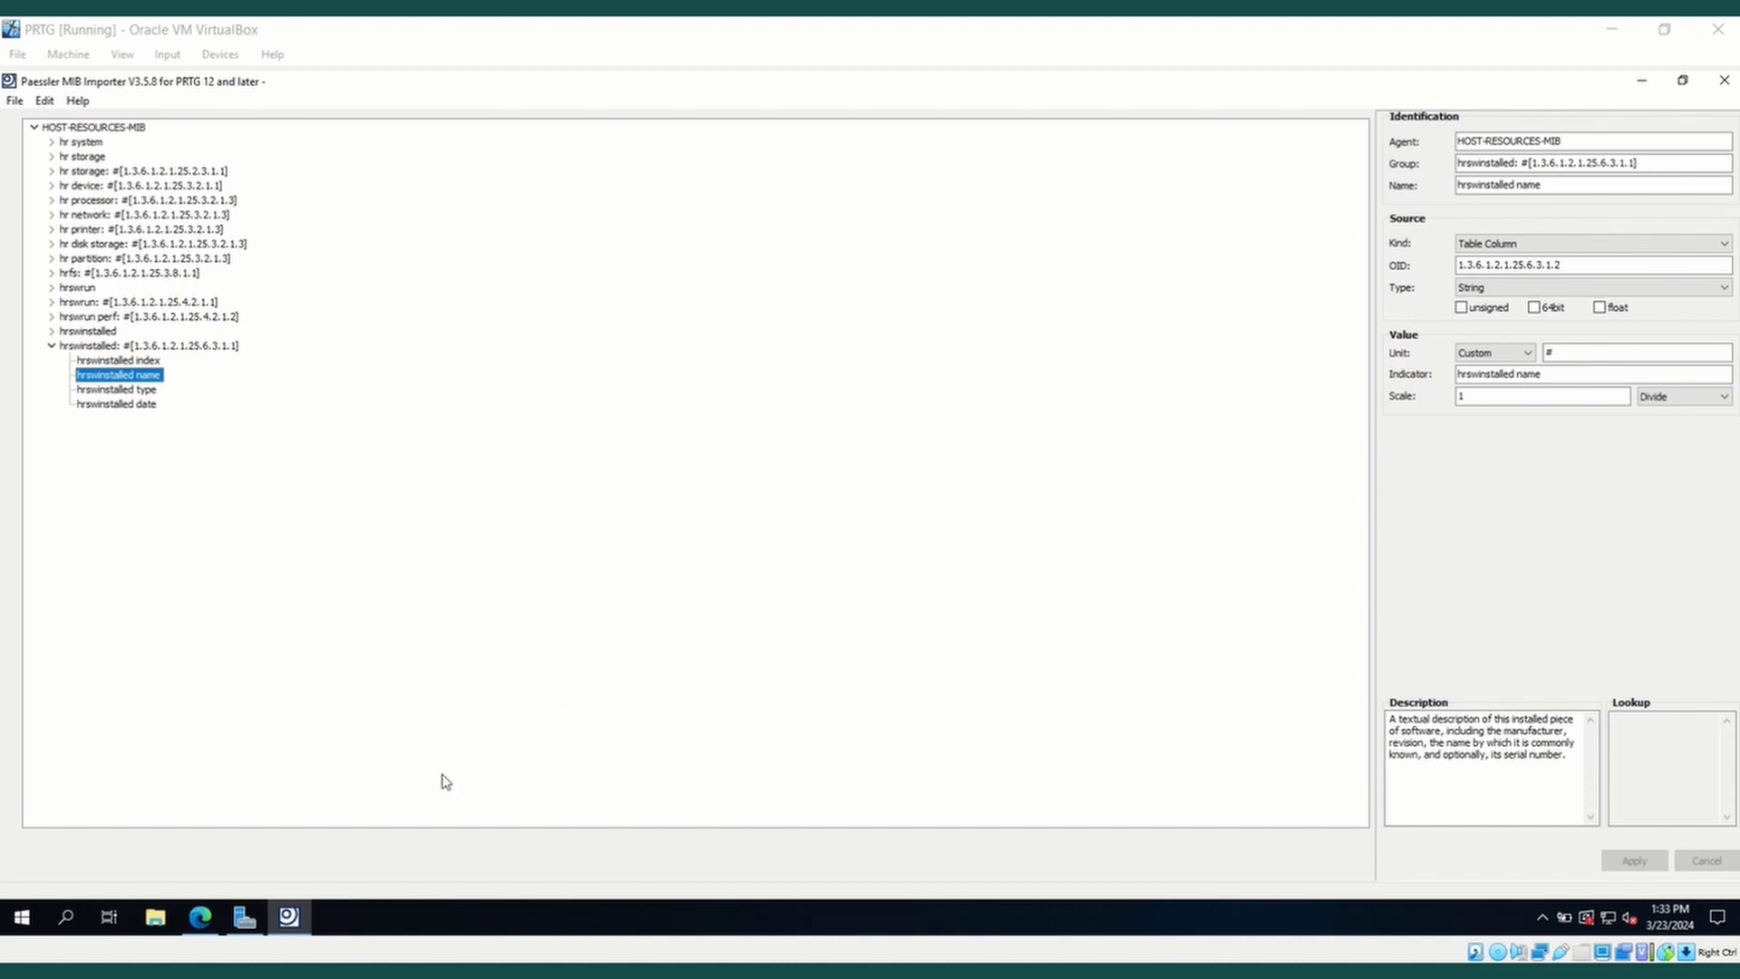
Switch to PRTG in Edge and start adding an SNMP Custom sensor to the Windows Device, finding it with the search term "oid".
click(203, 917)
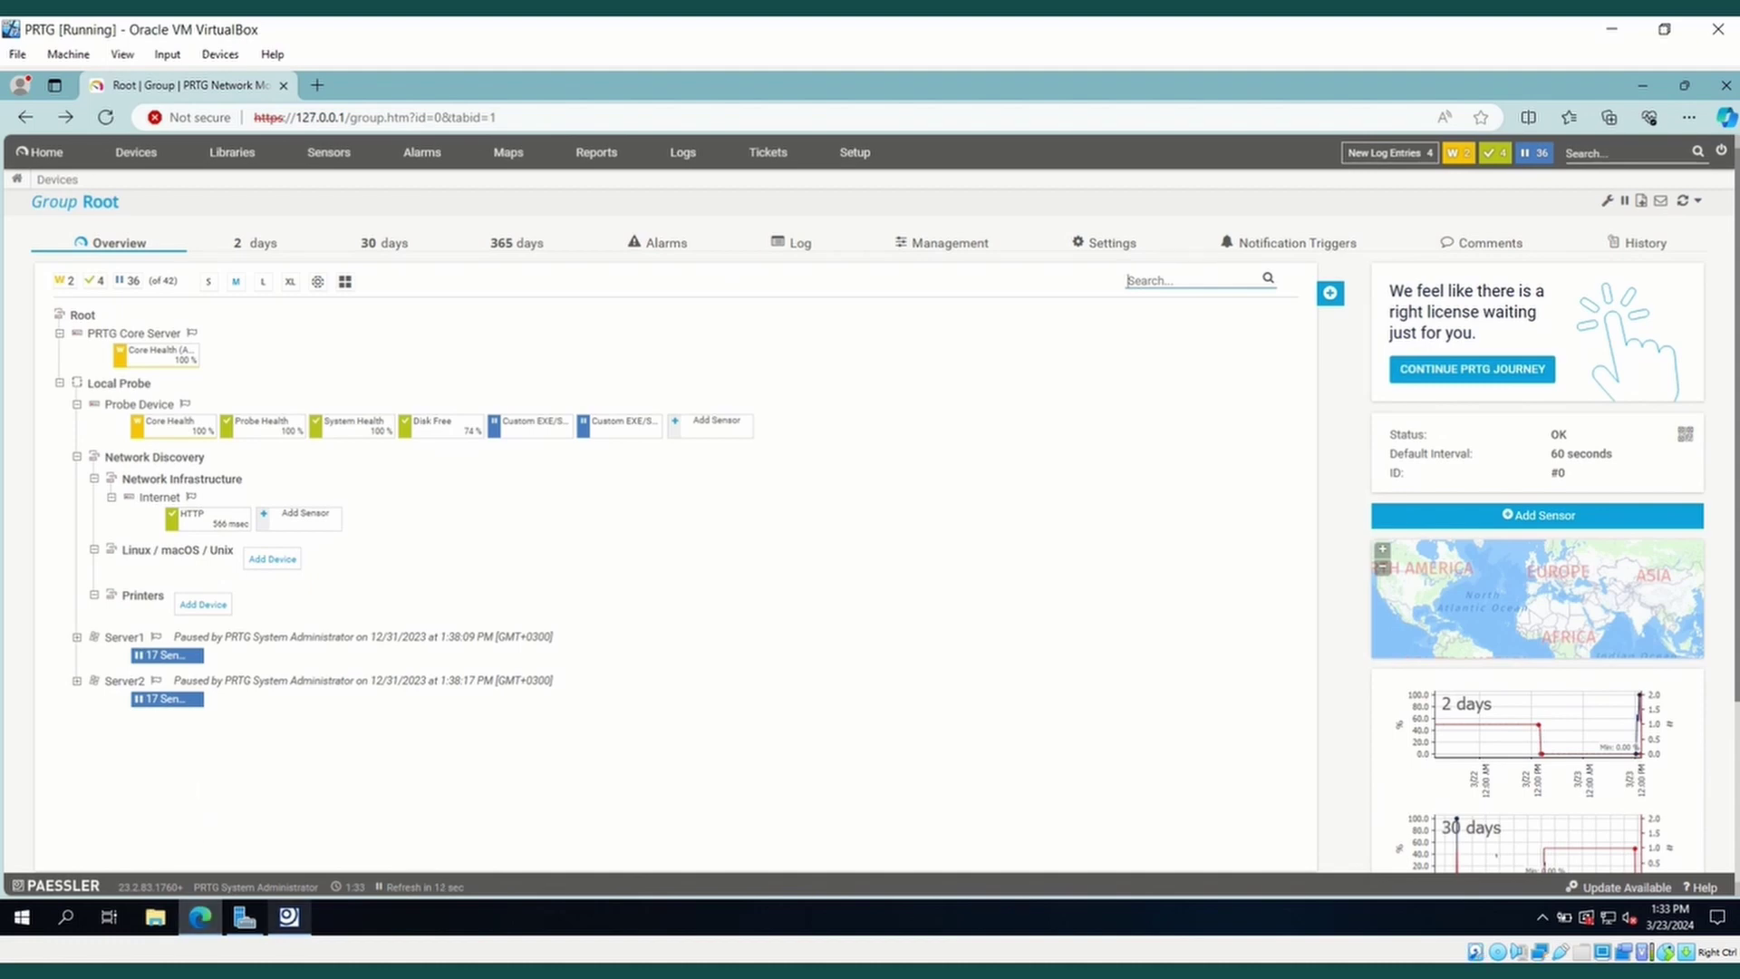
mouse_move(288, 917)
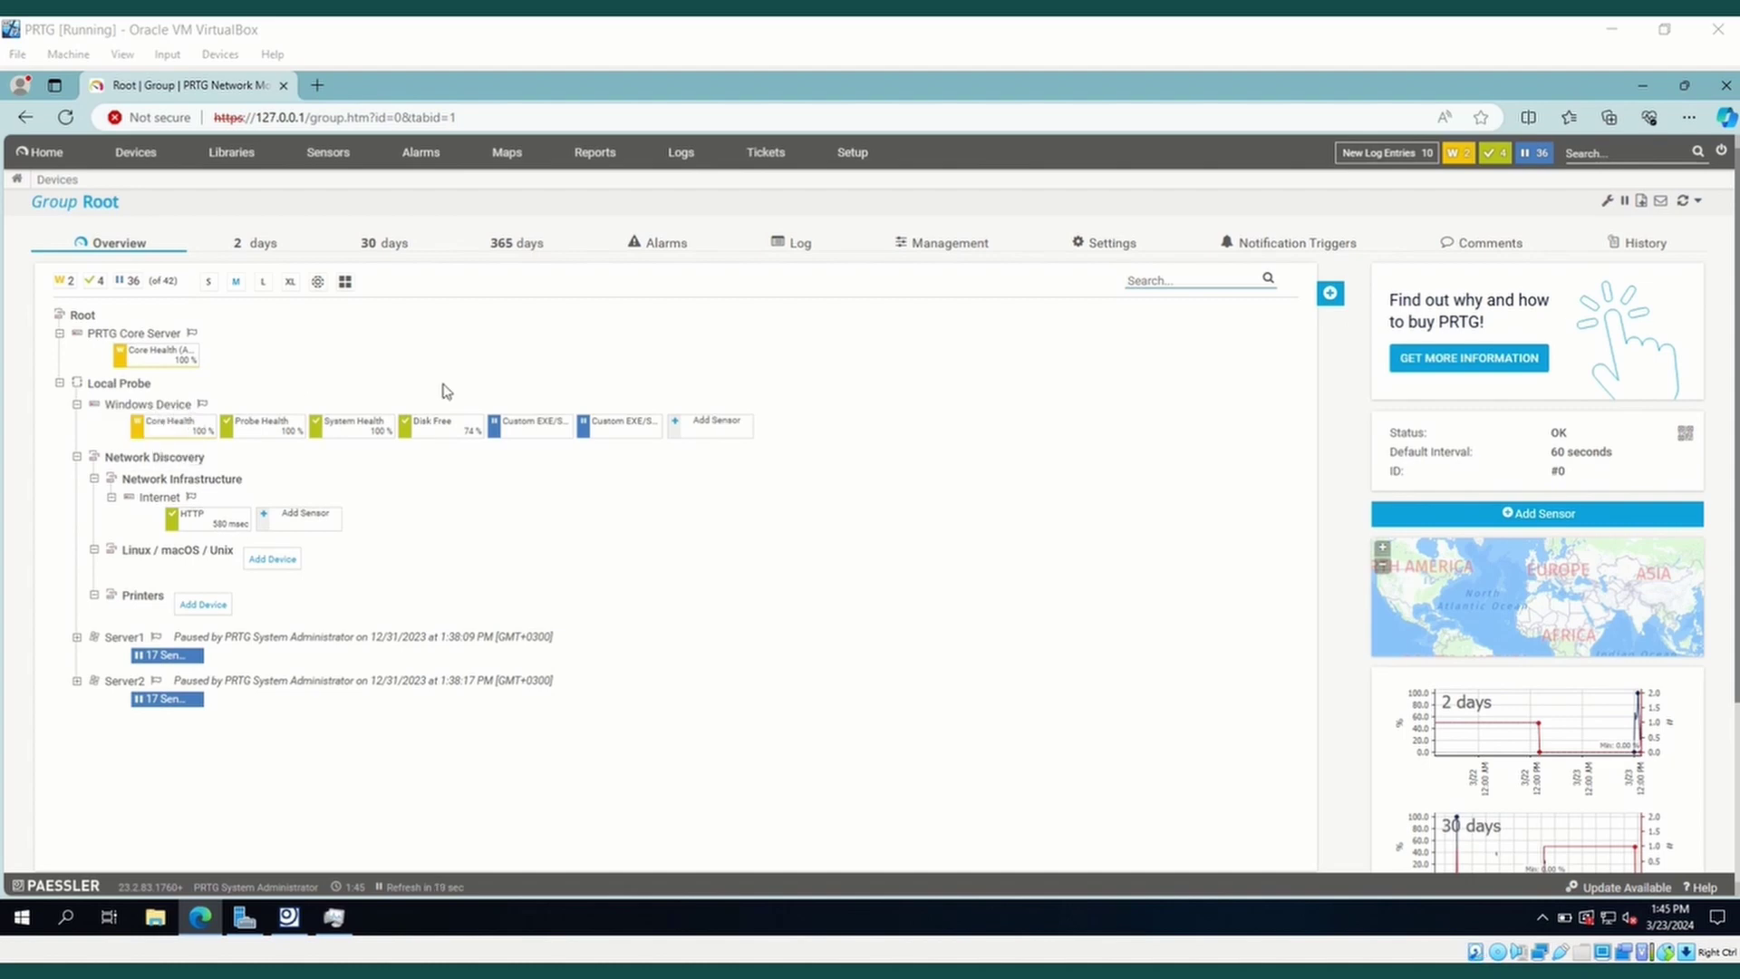
click(696, 430)
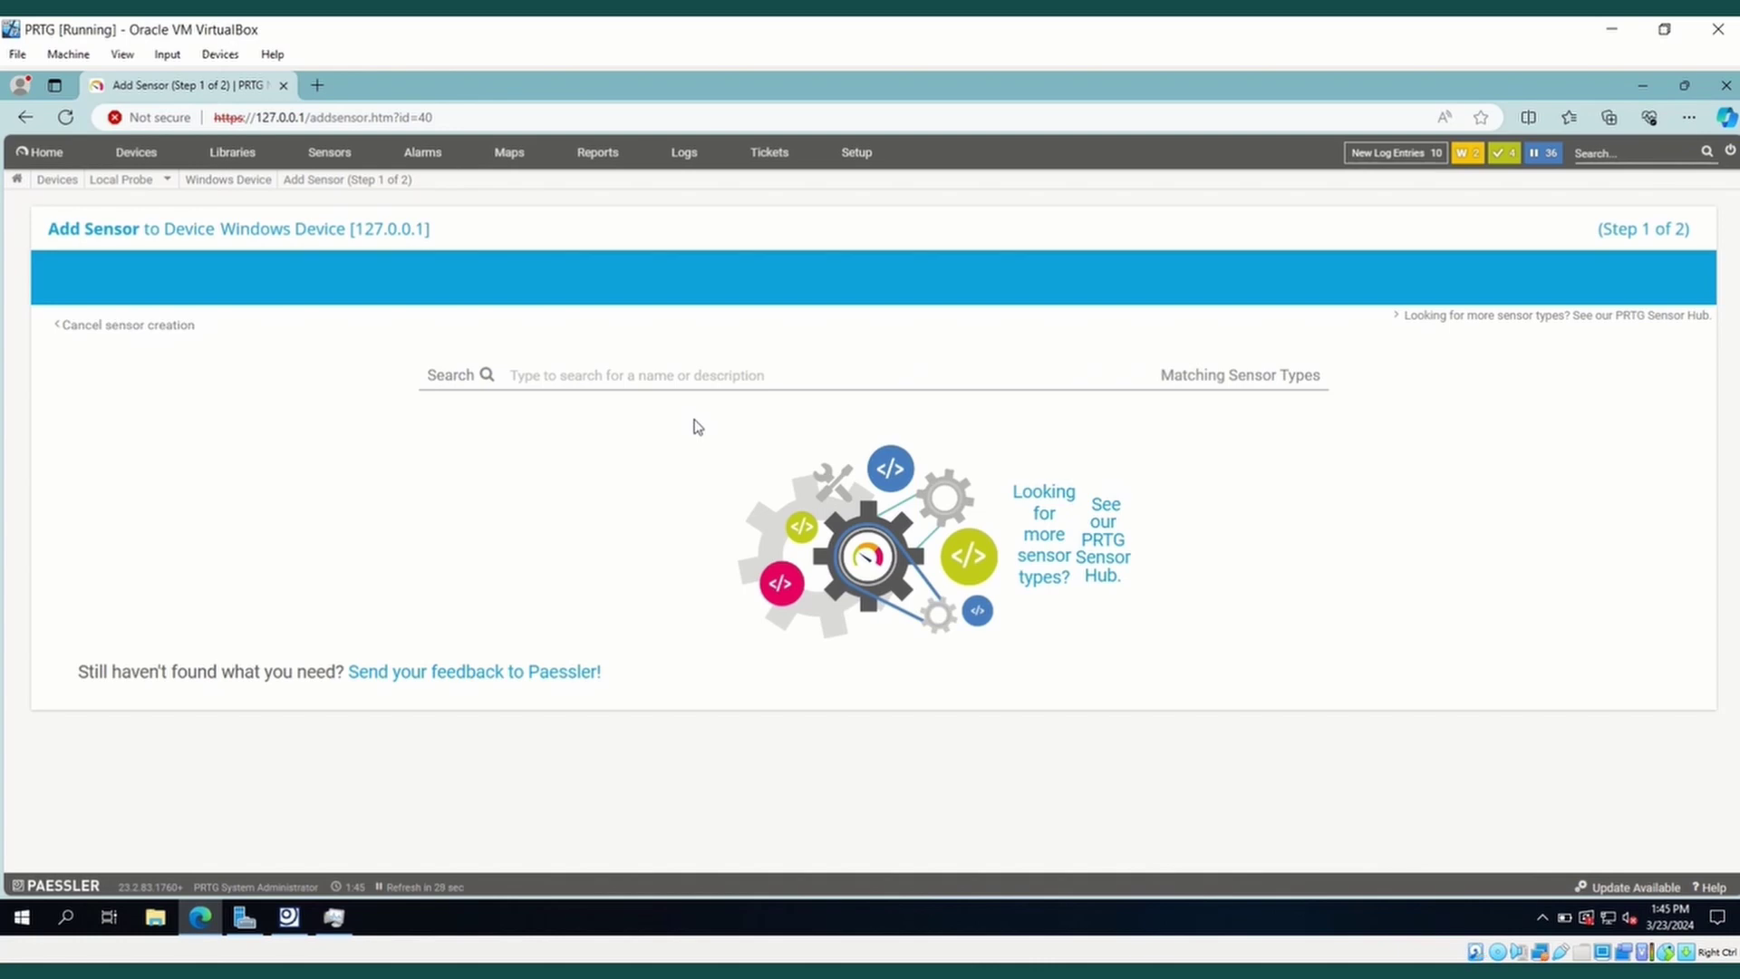
text(oid)
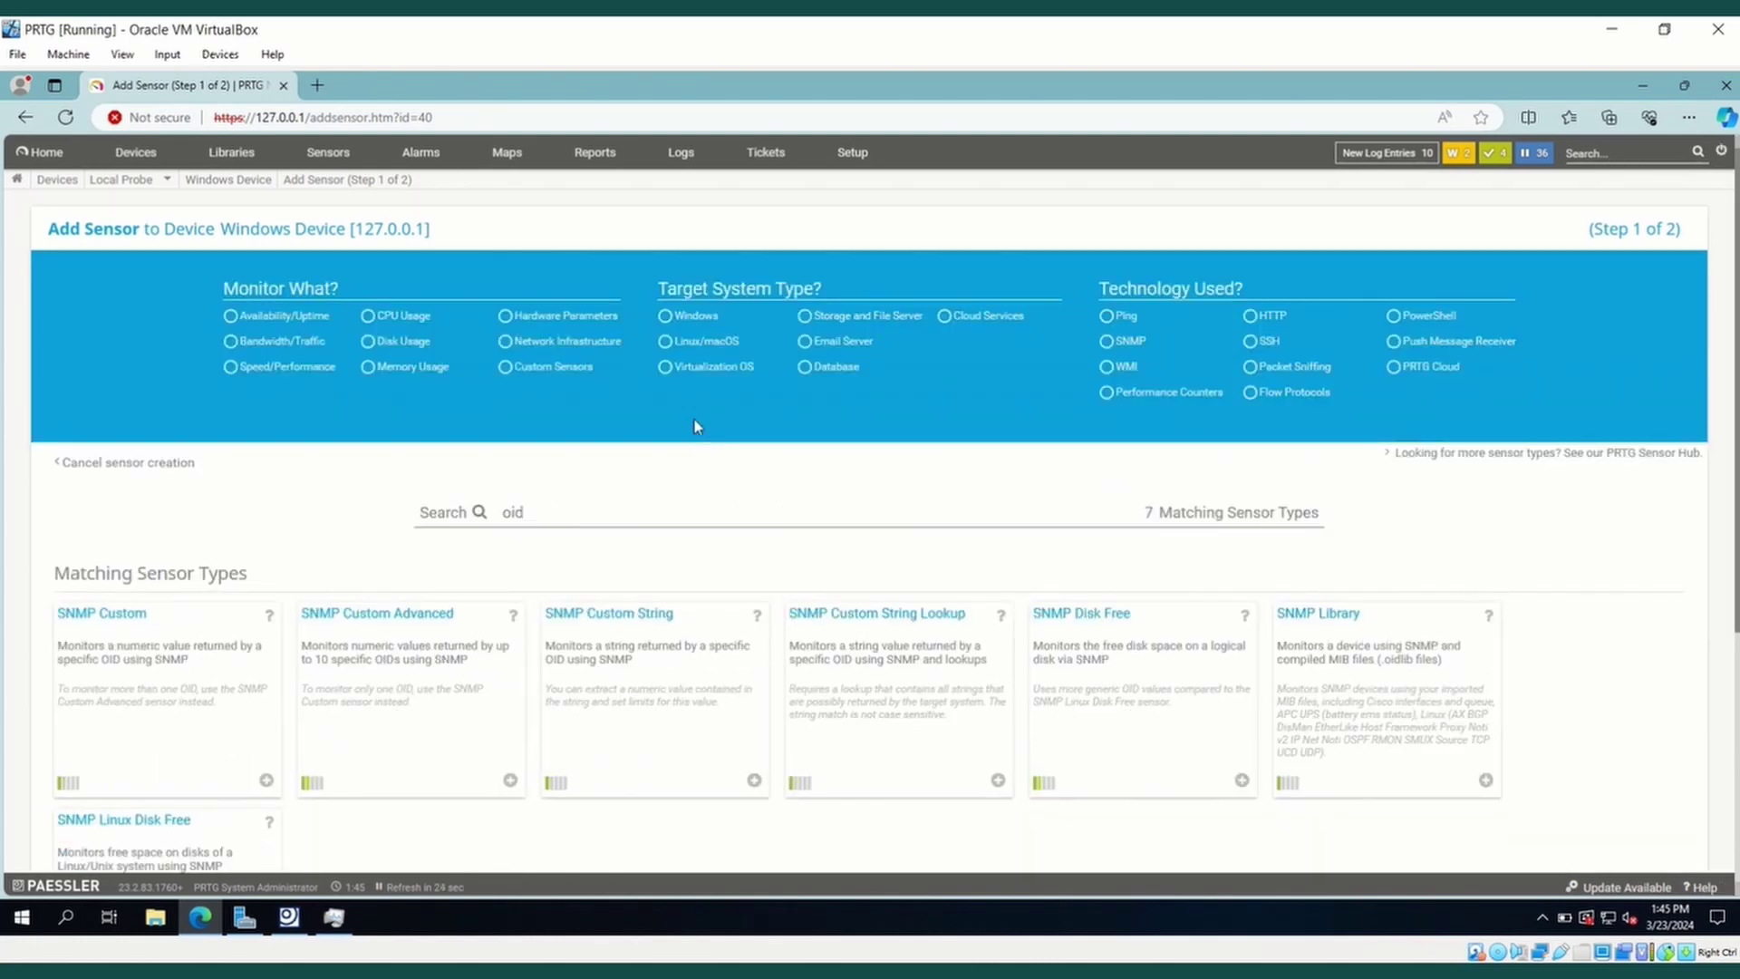
click(126, 668)
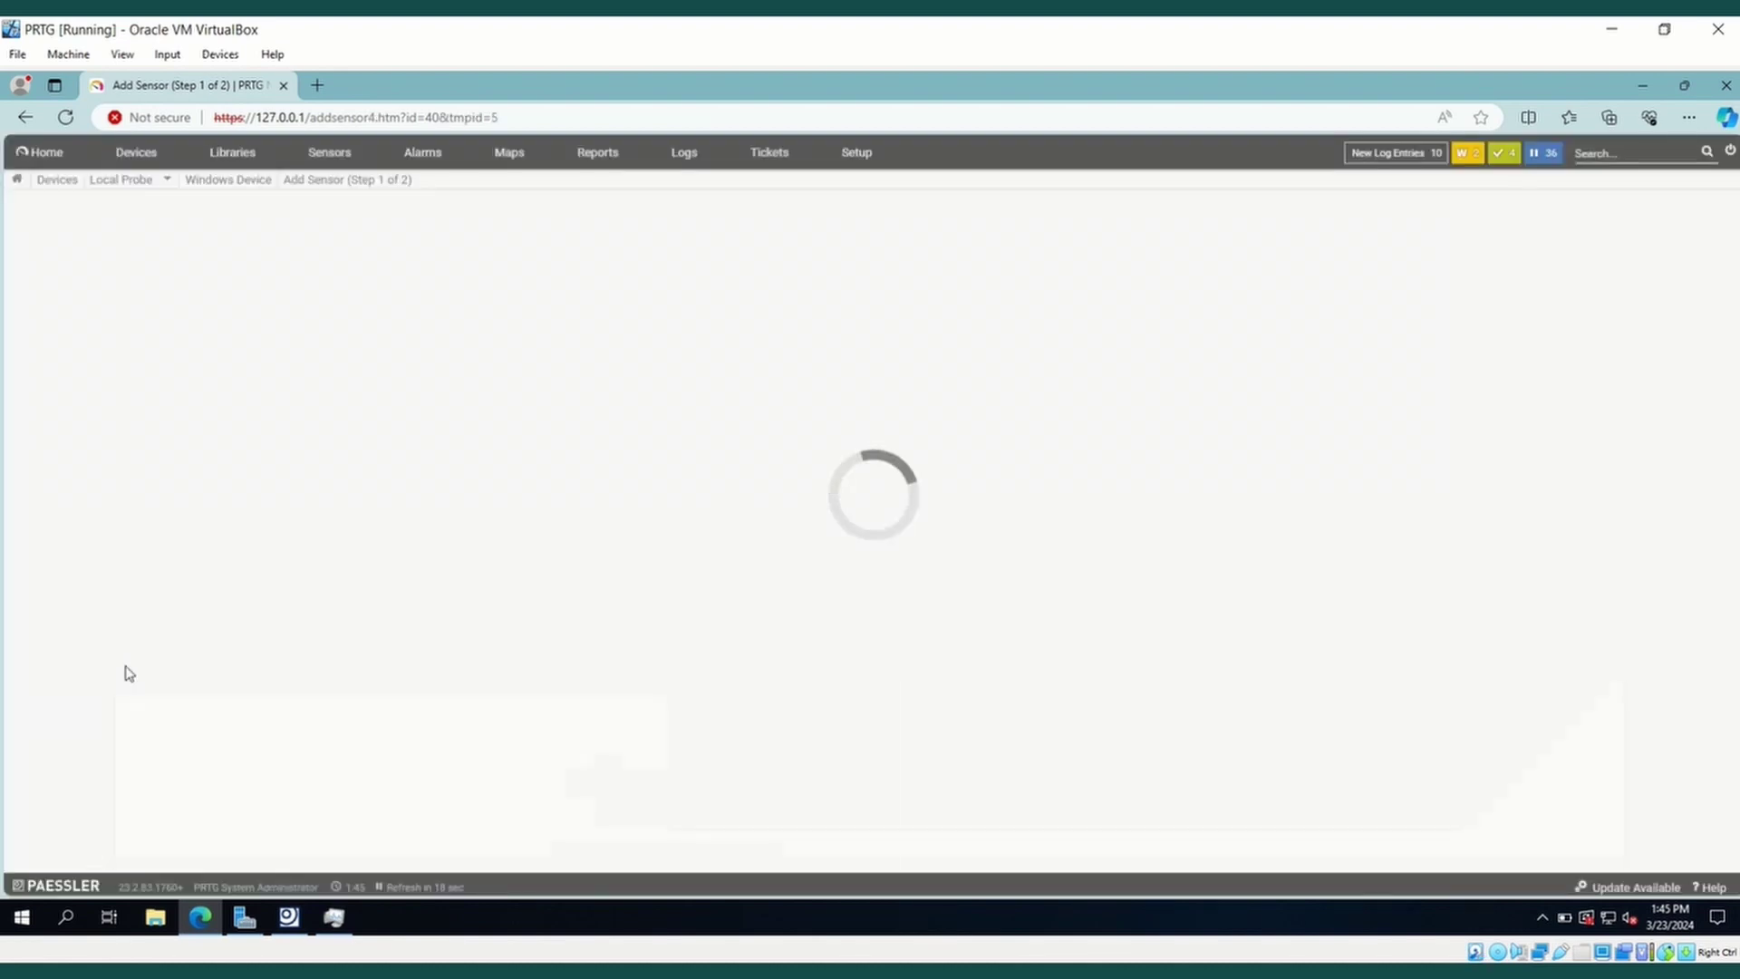
Name the new SNMP Custom sensor "Uptime".
drag(754, 328, 663, 329)
text(U)
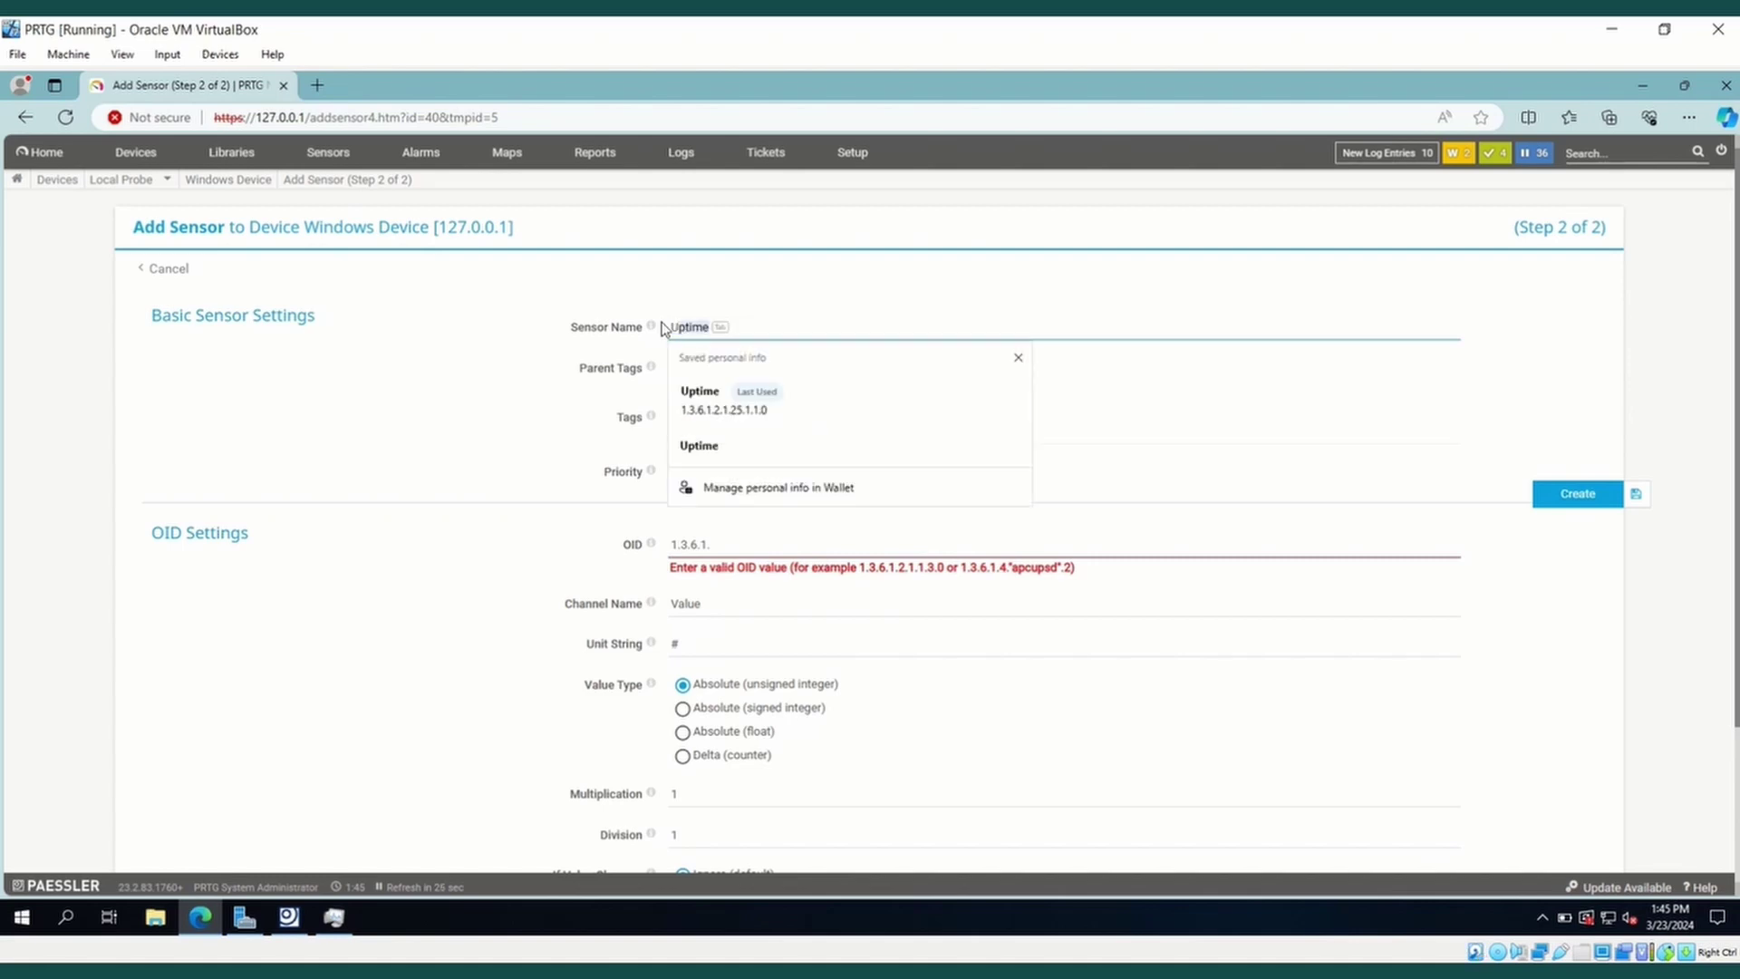
text(ptime)
Copy the hr system uptime OID 1.3.6.1.2.1.25.1.1.0 from Paessler MIB Importer and paste it as the sensor's OID in PRTG.
click(292, 917)
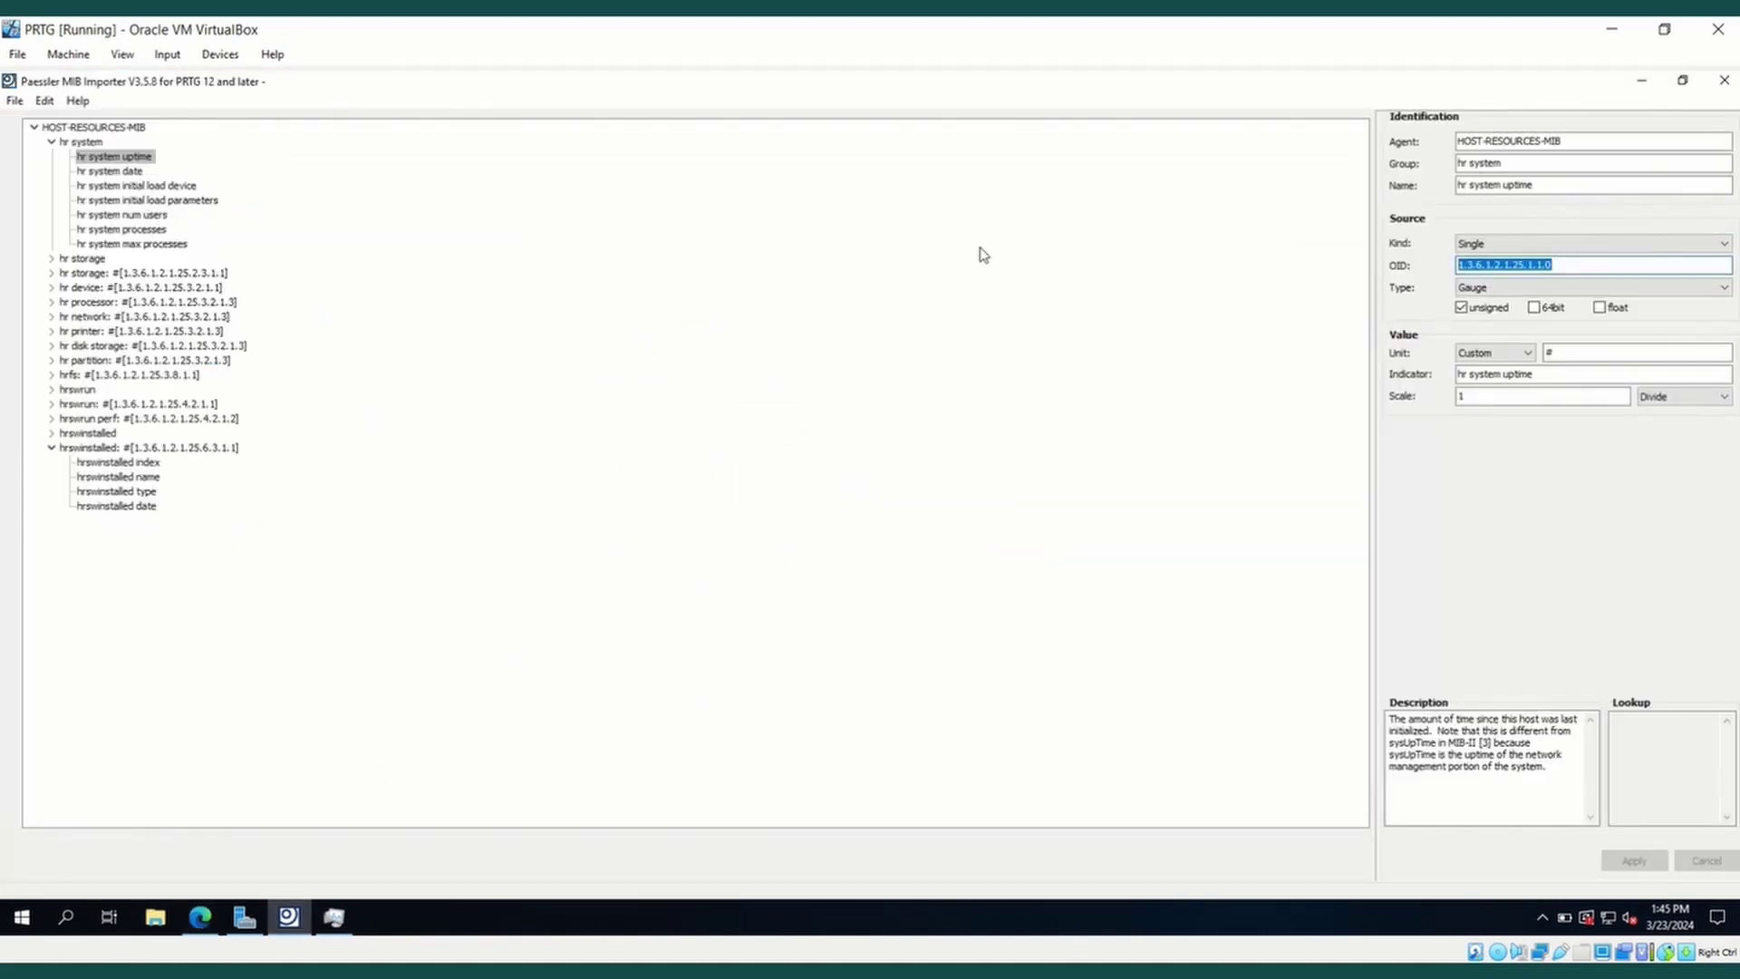
right_click(1531, 263)
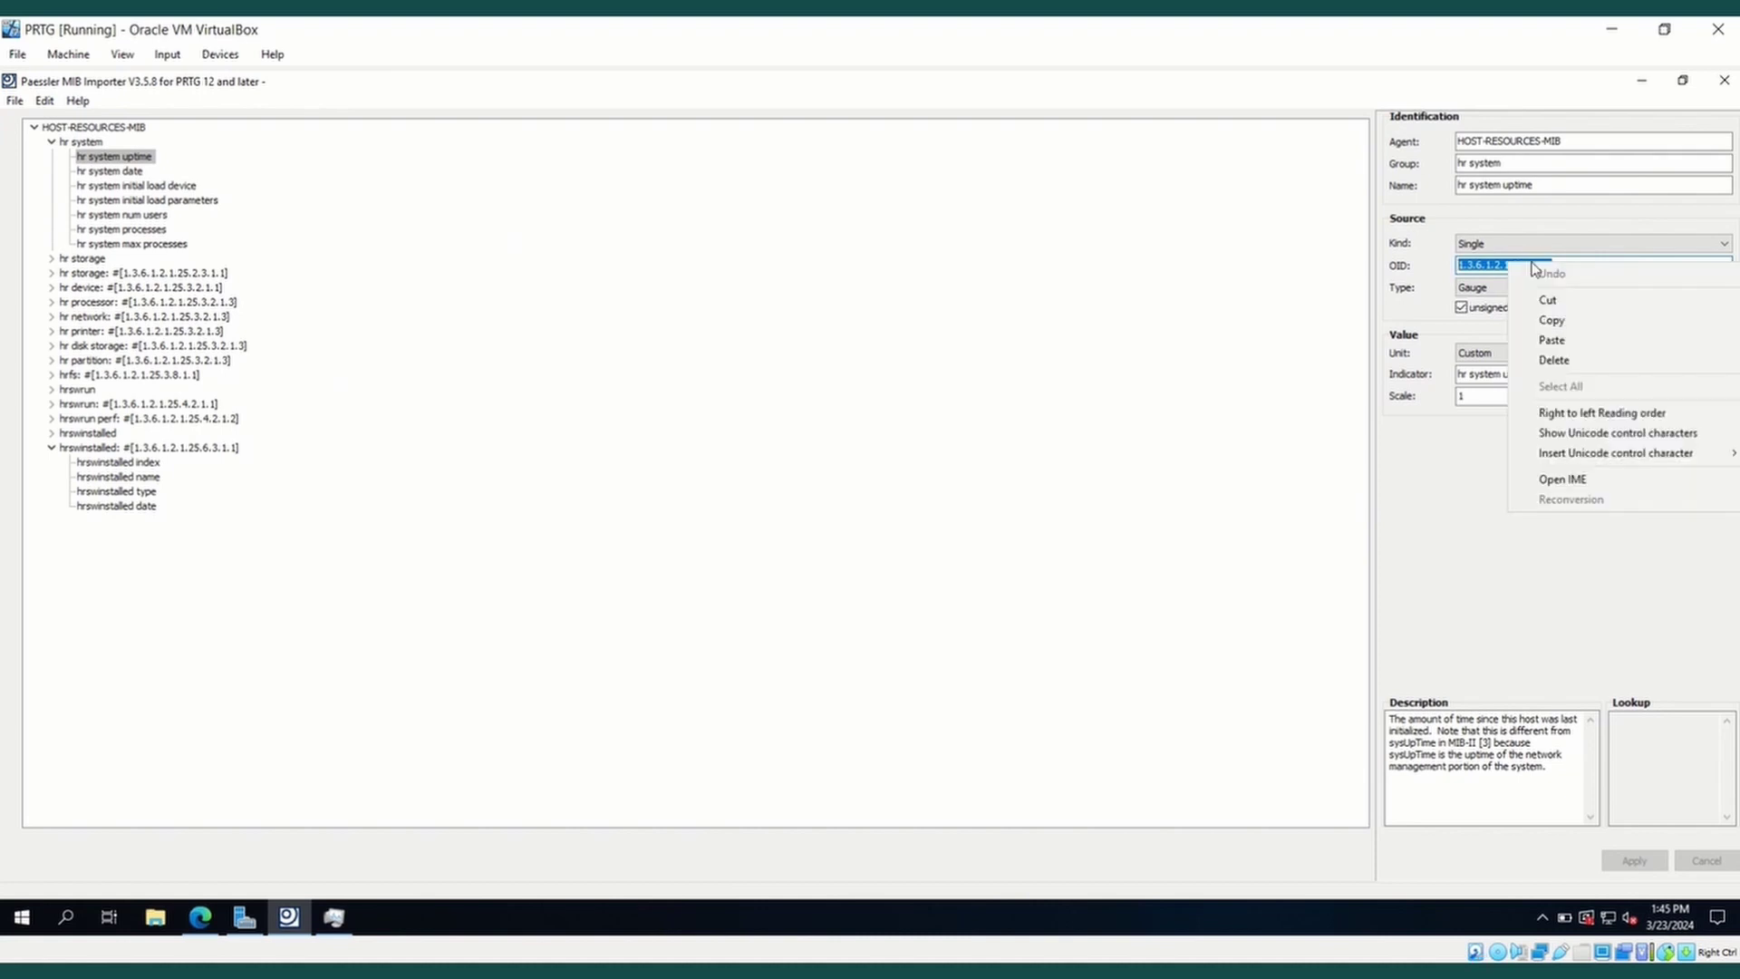
click(1543, 322)
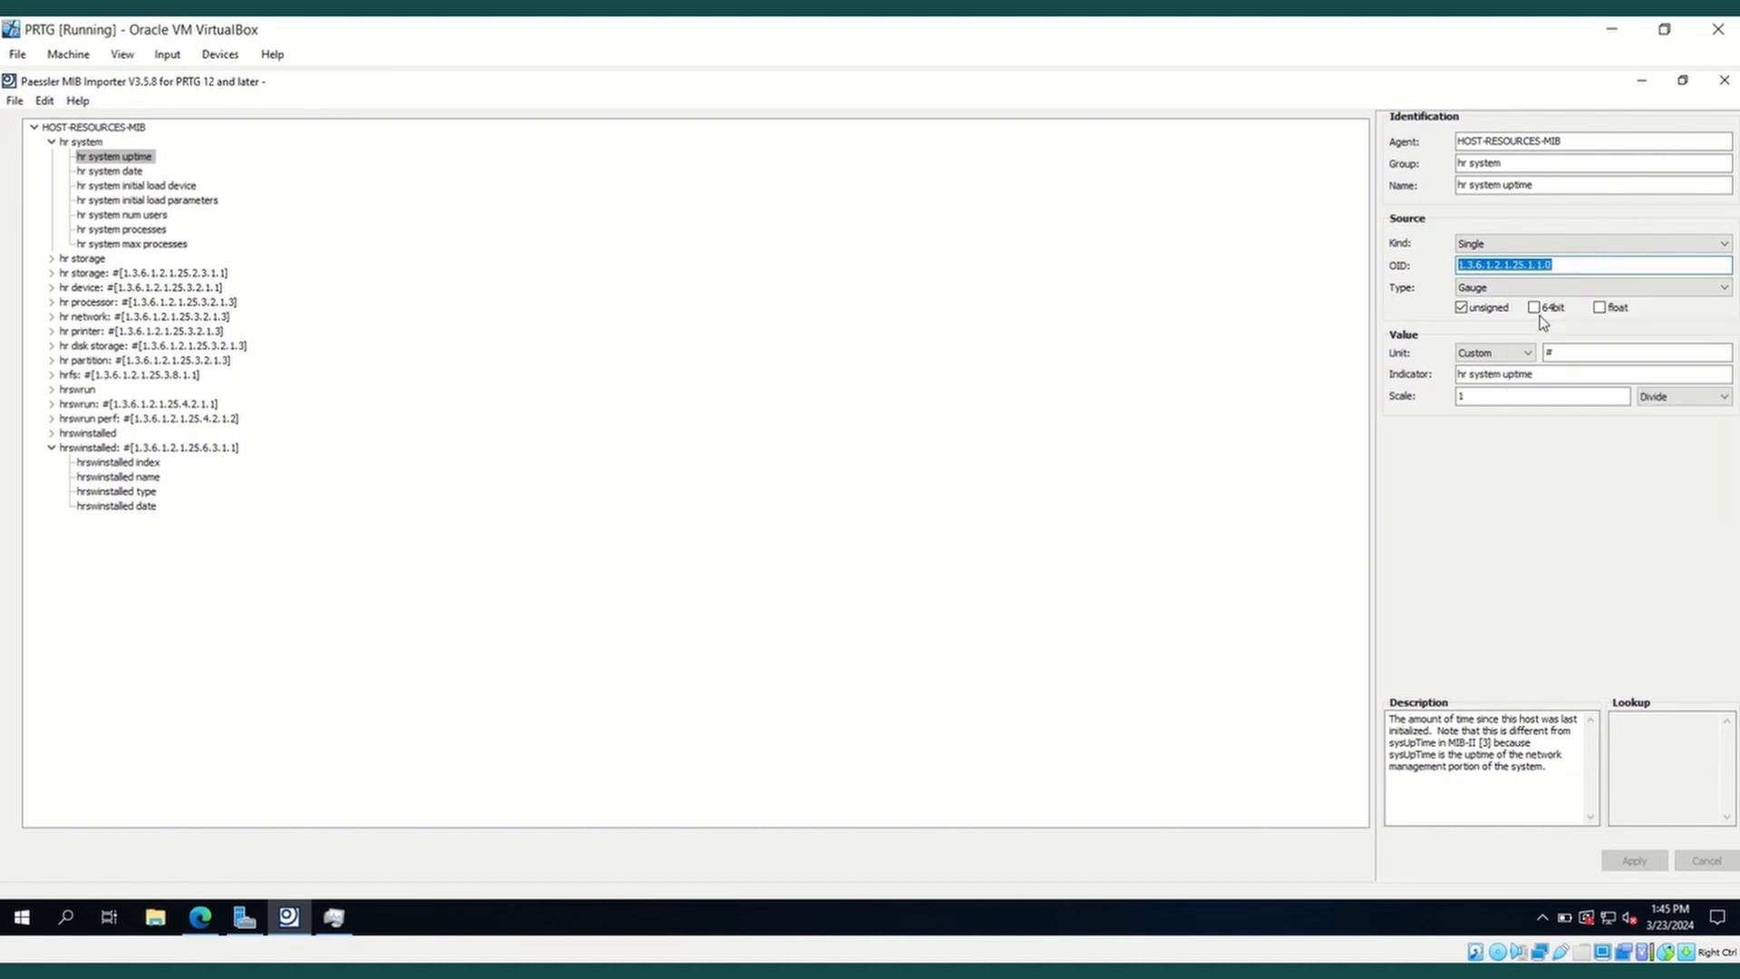
click(204, 924)
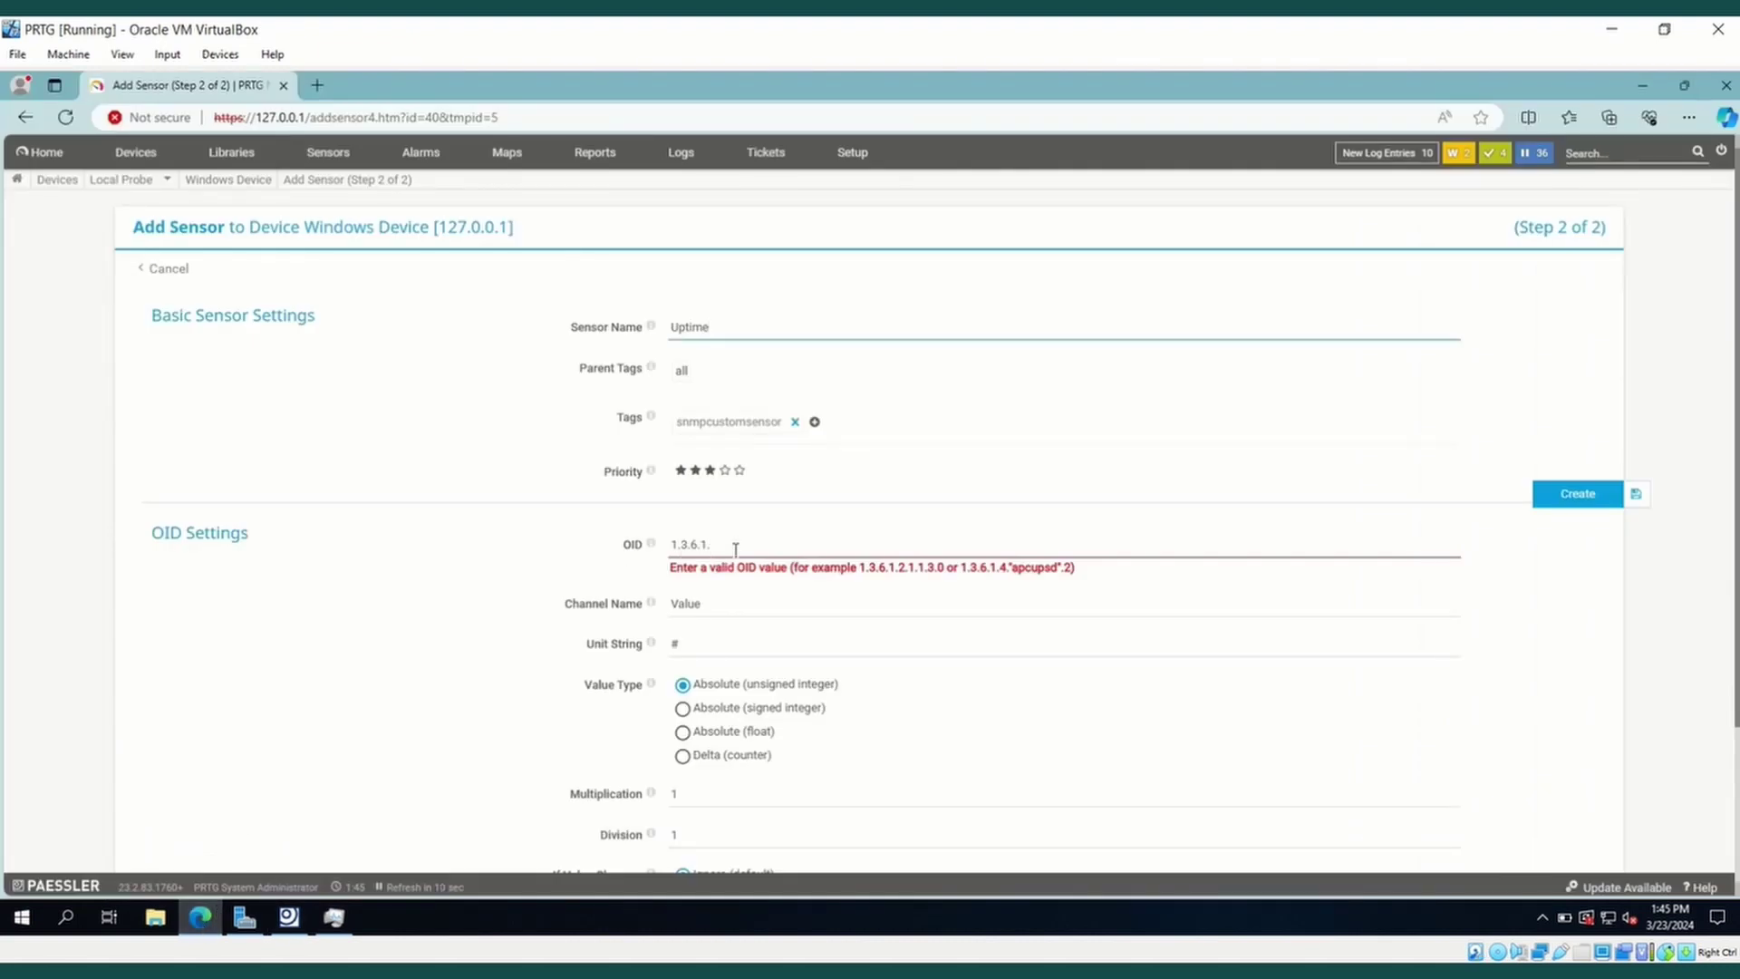
triple_click(675, 541)
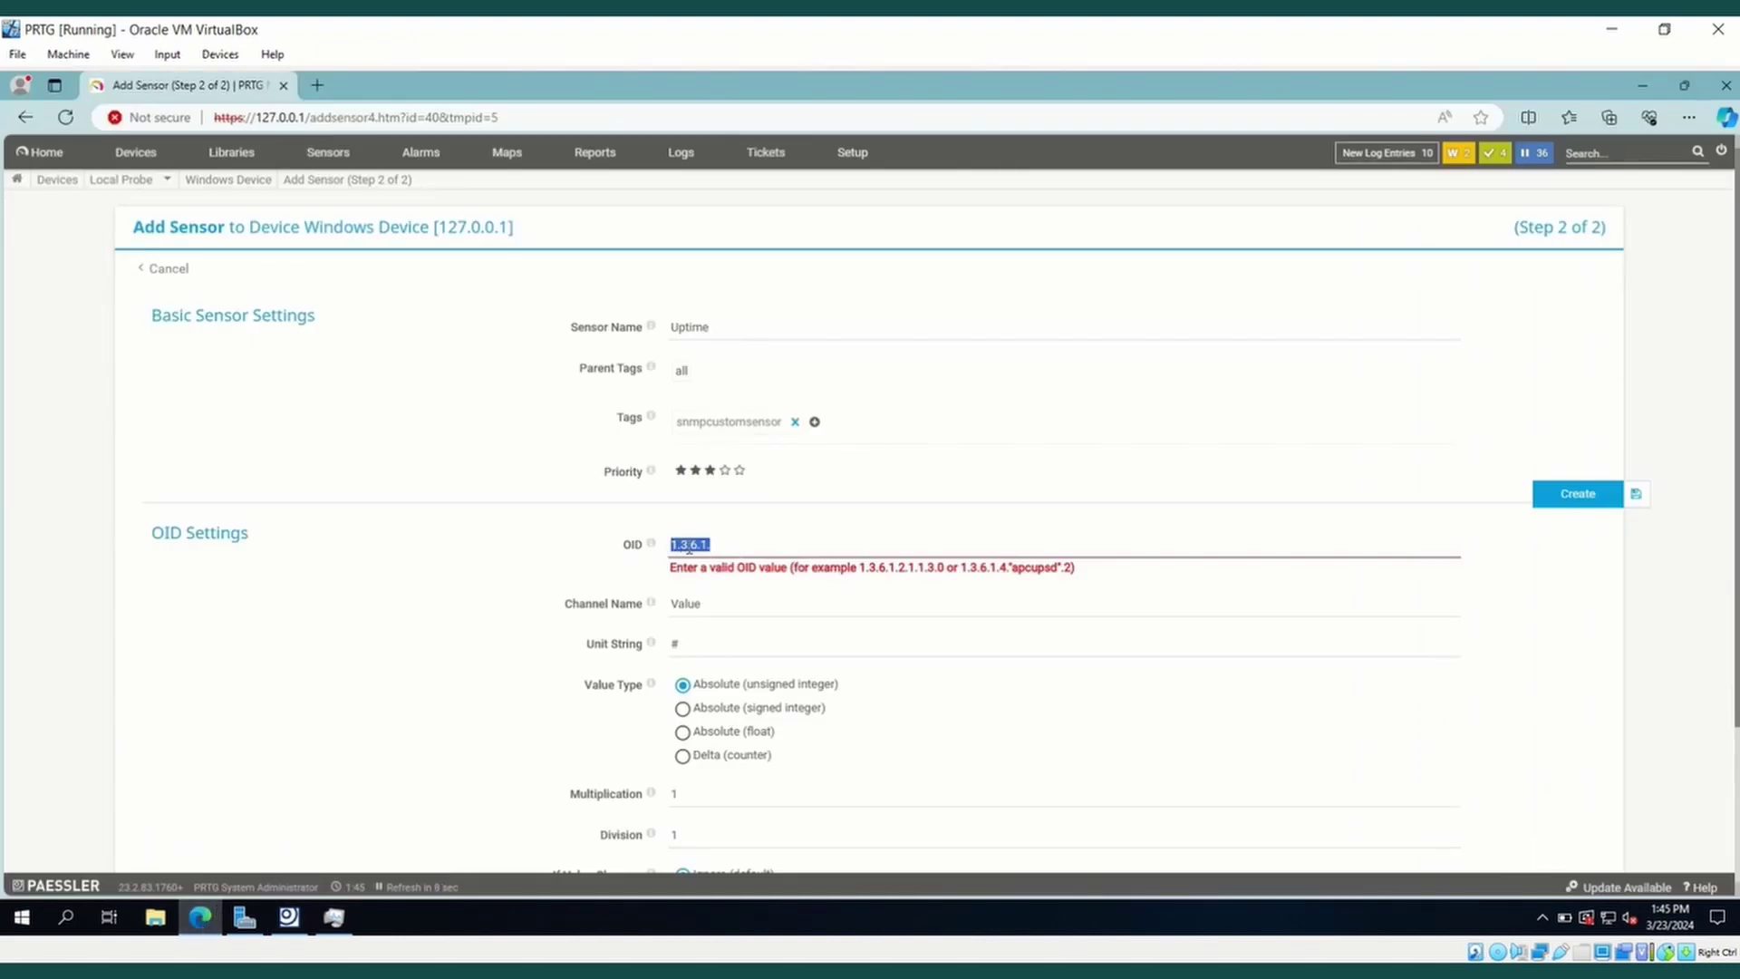
right_click(688, 547)
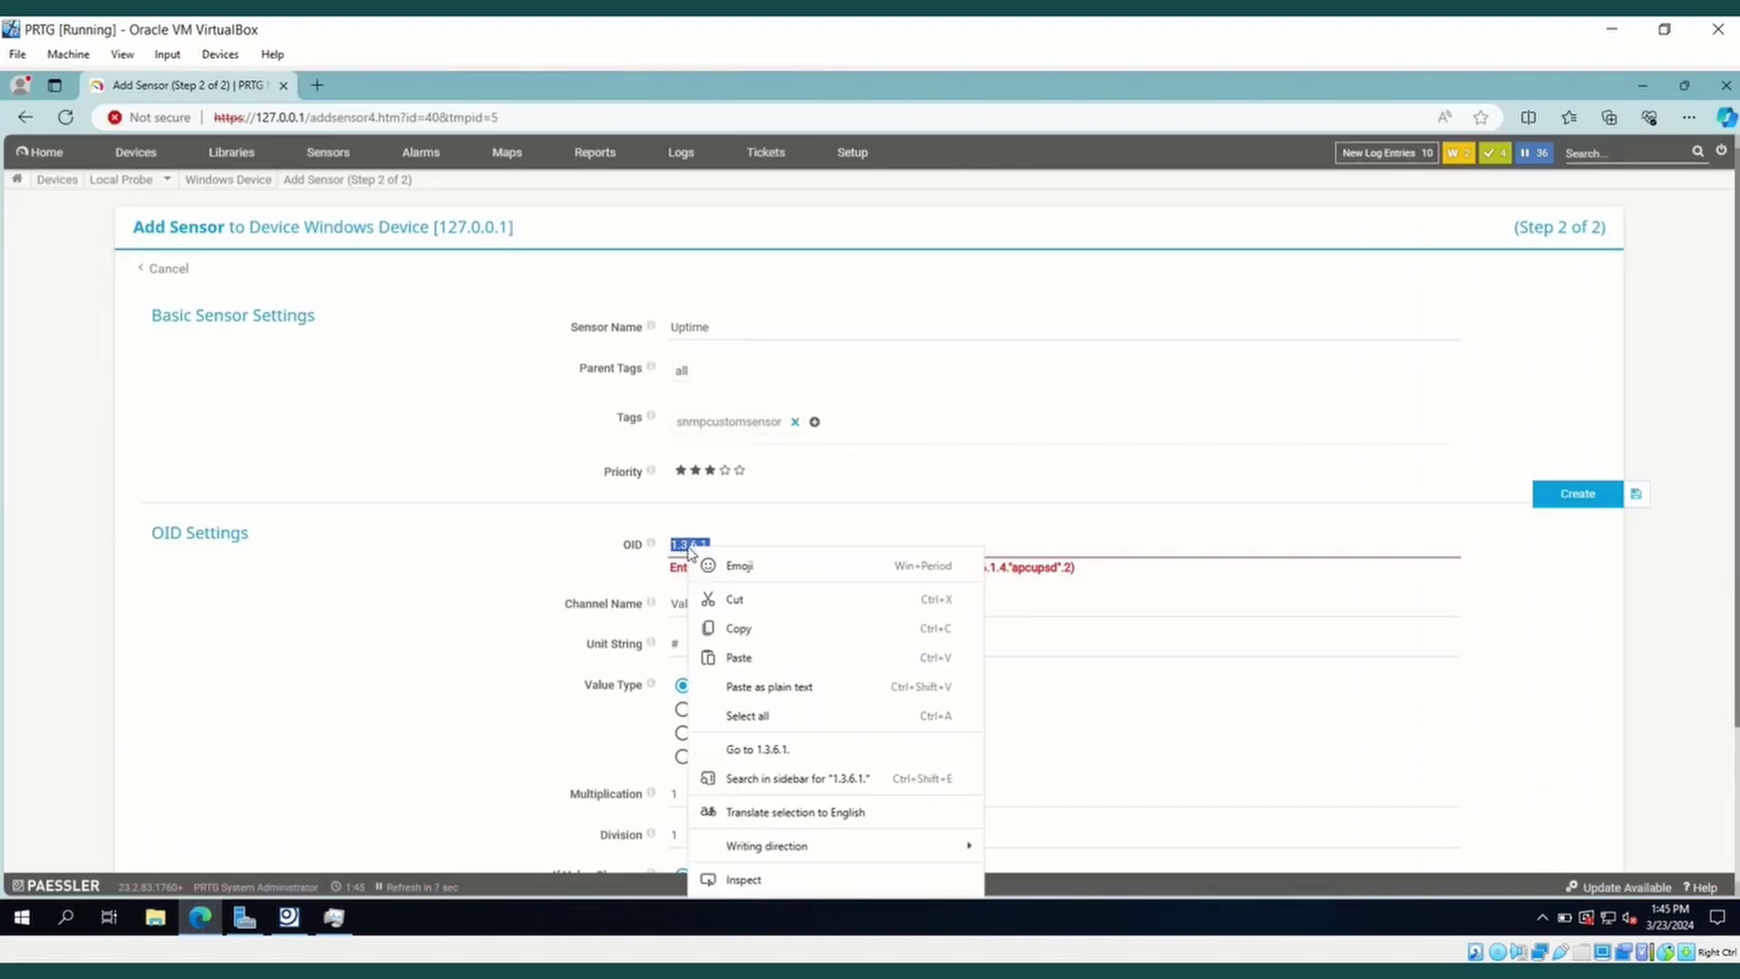
click(723, 660)
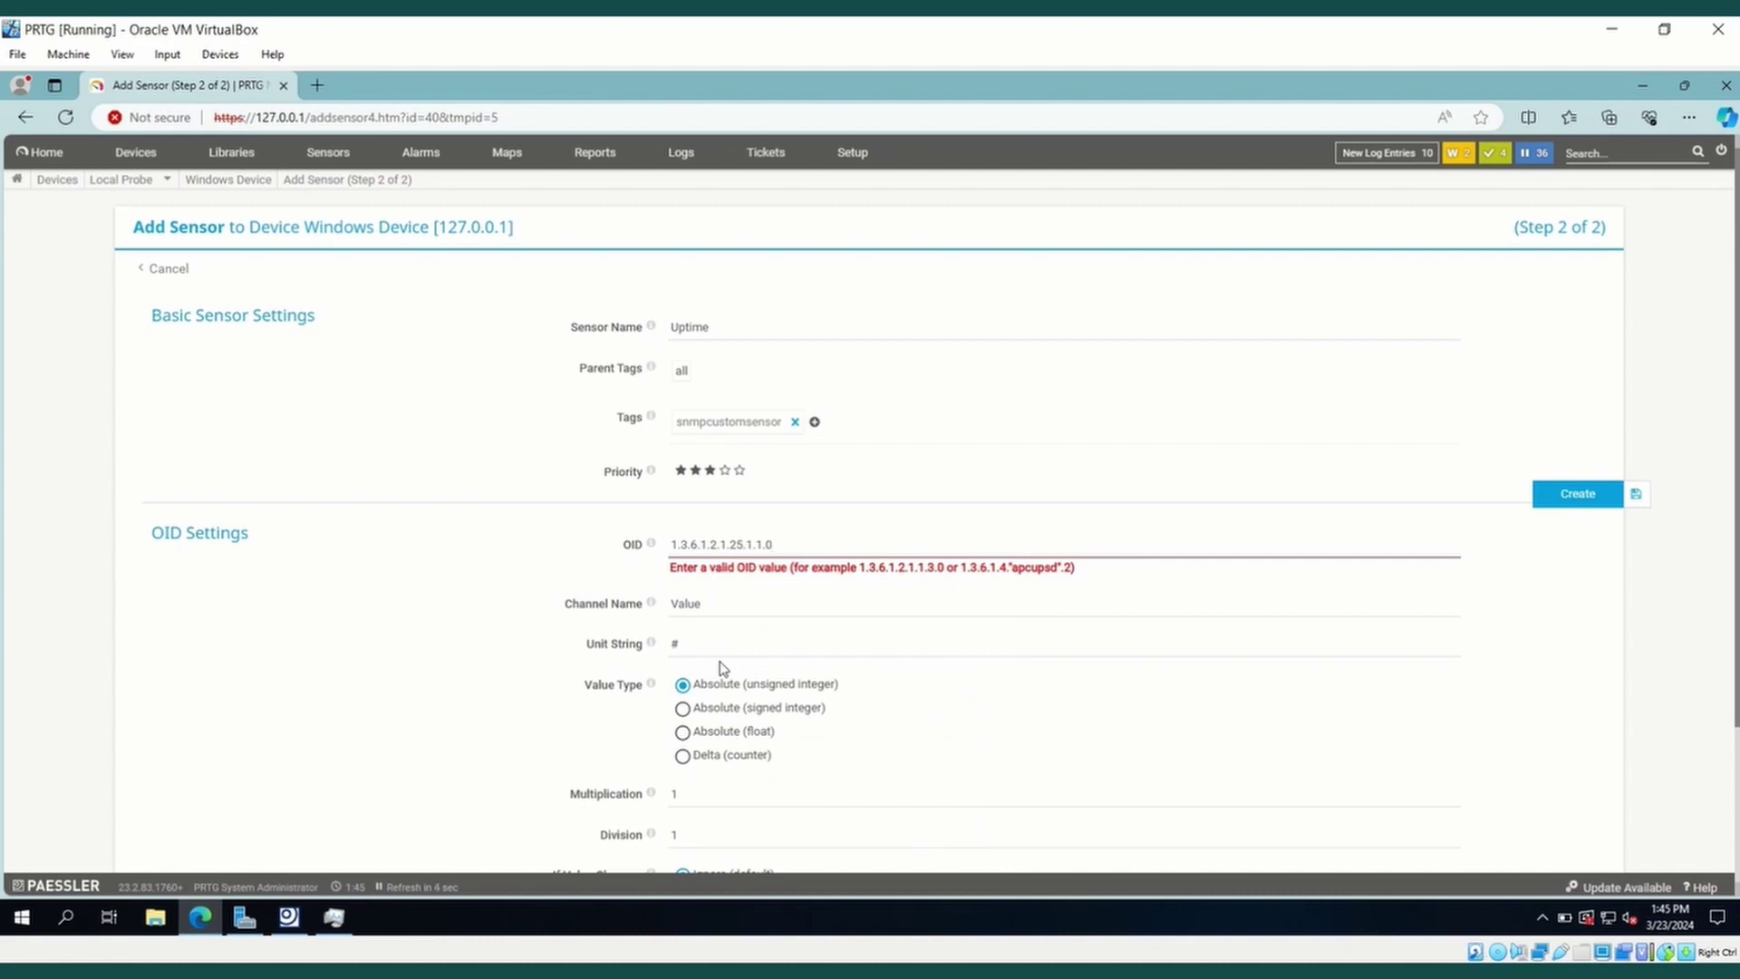
mouse_move(306, 909)
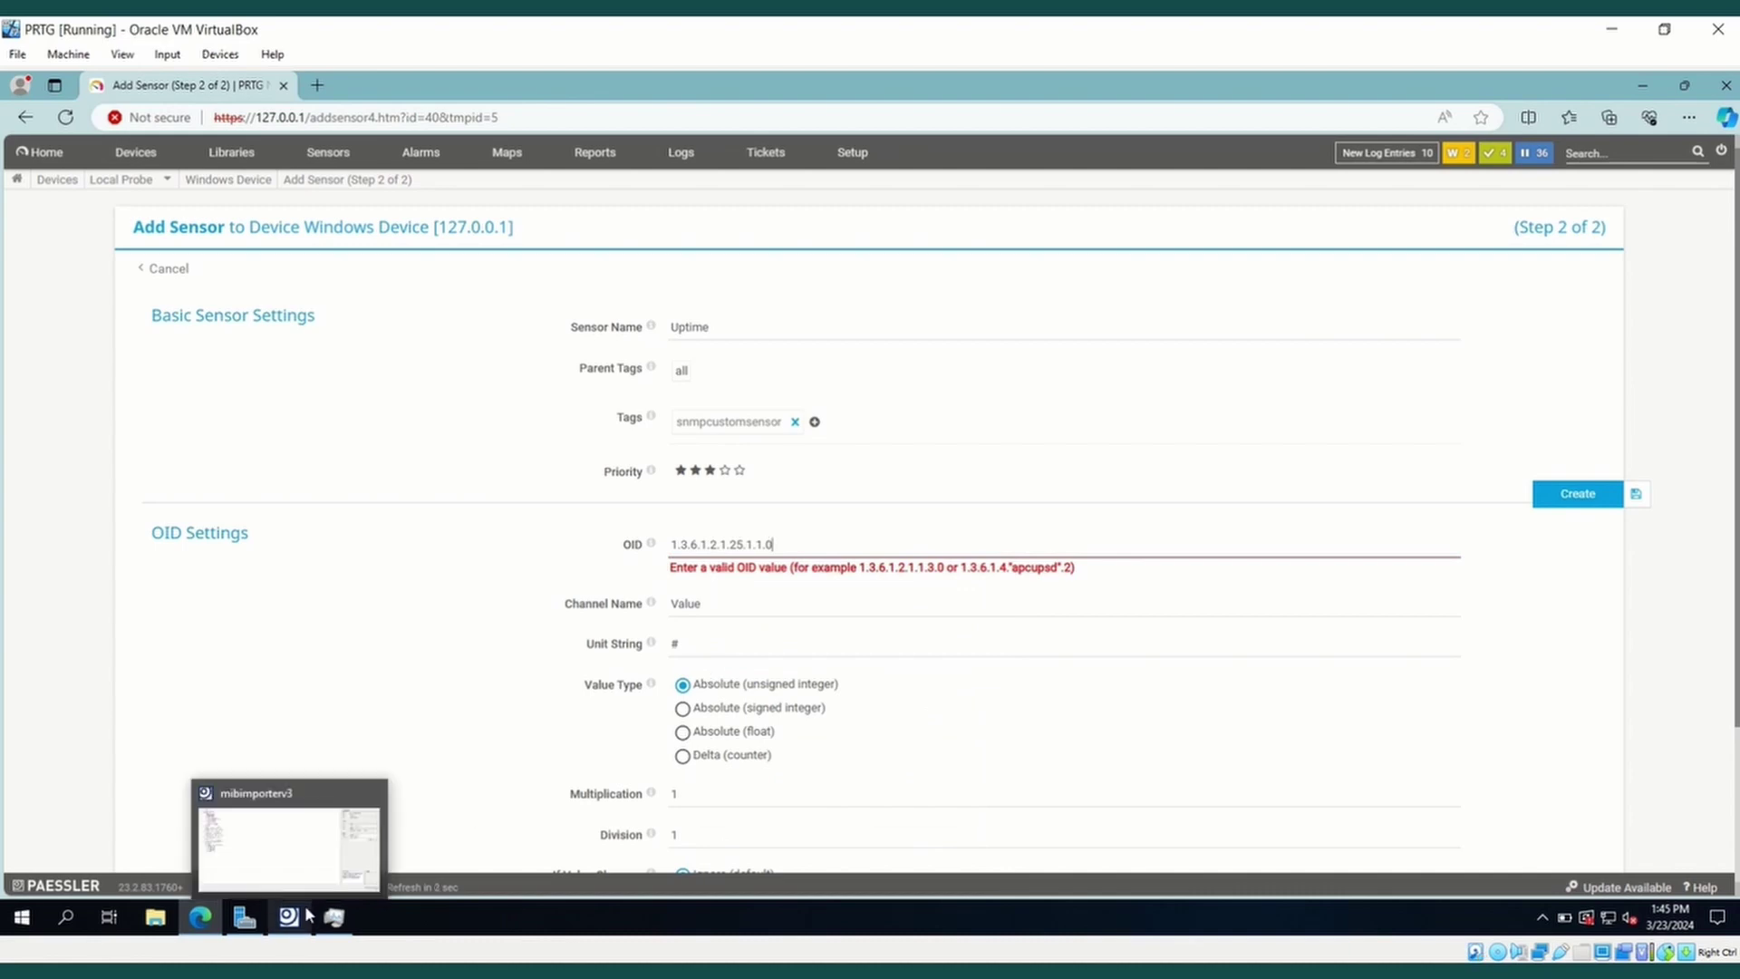
click(305, 906)
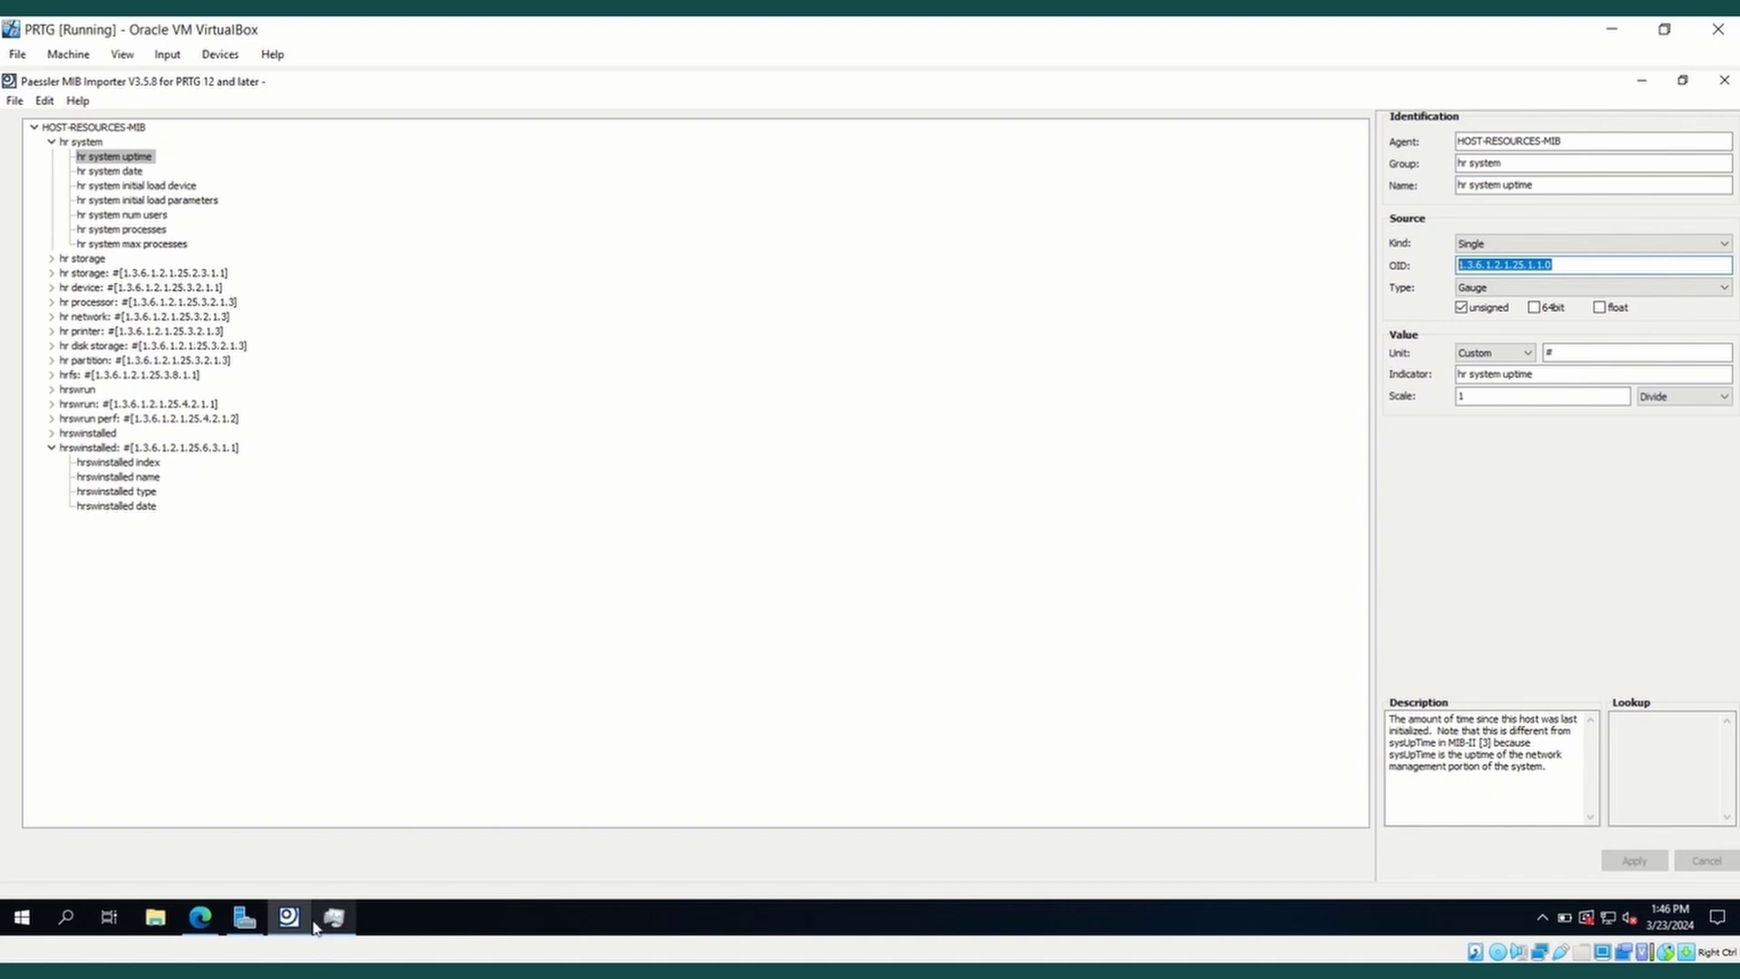
mouse_move(294, 921)
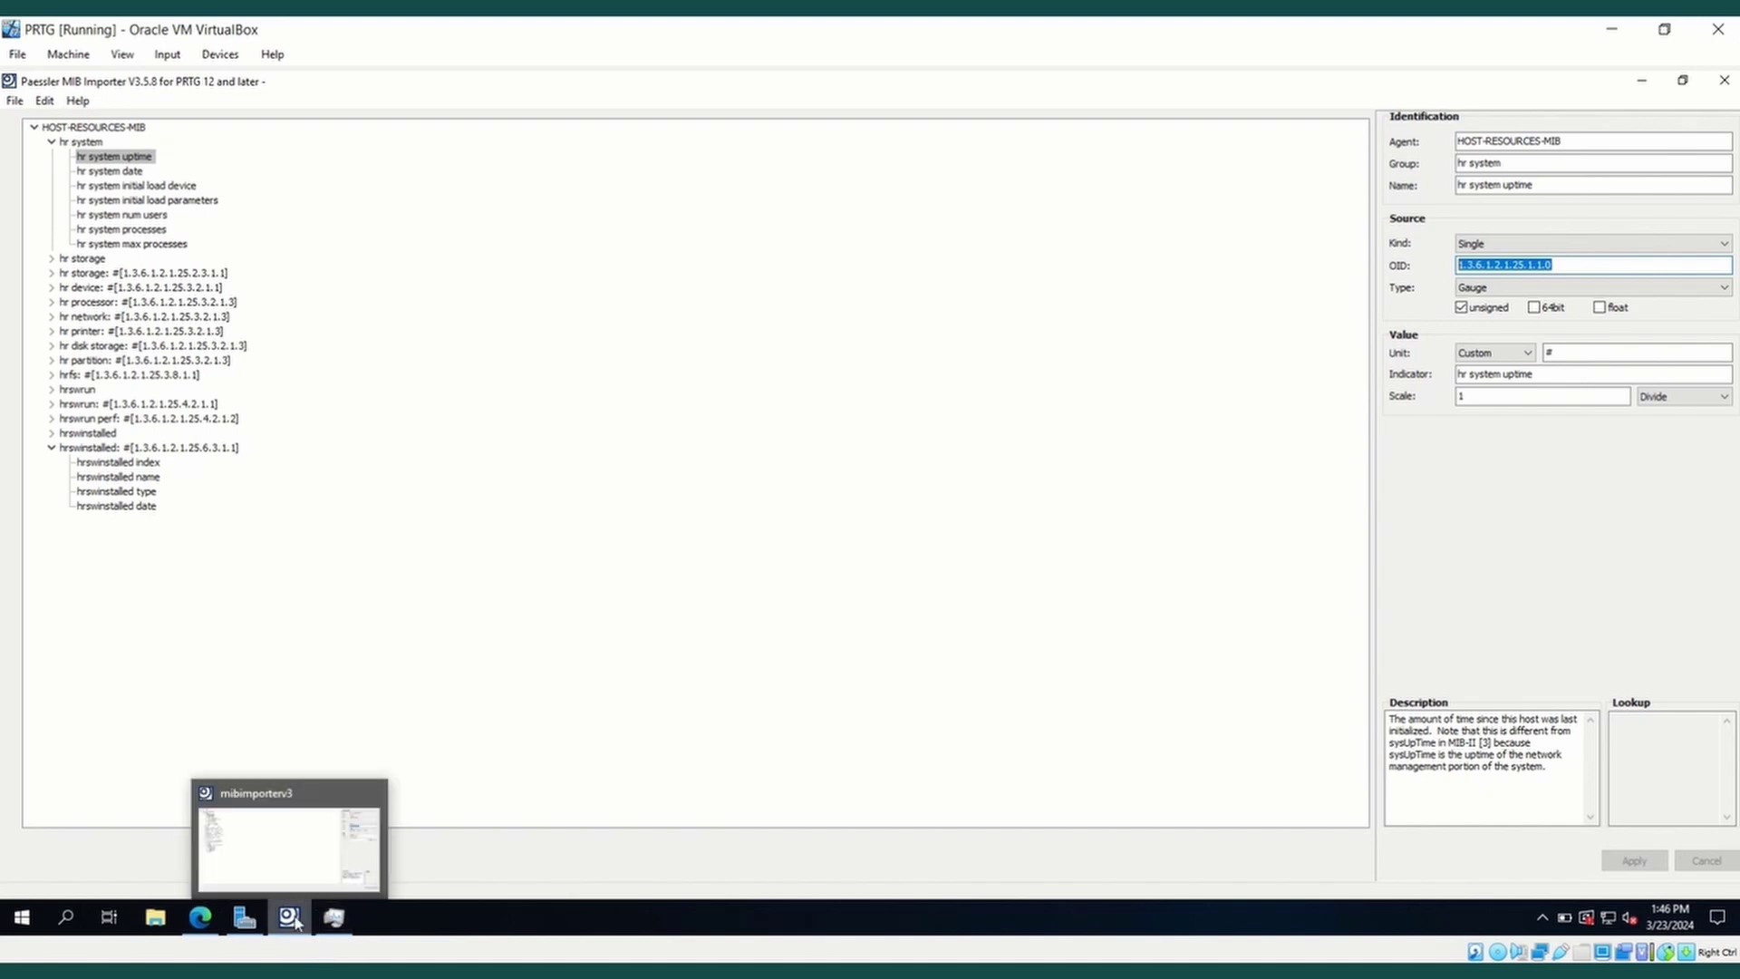
click(212, 912)
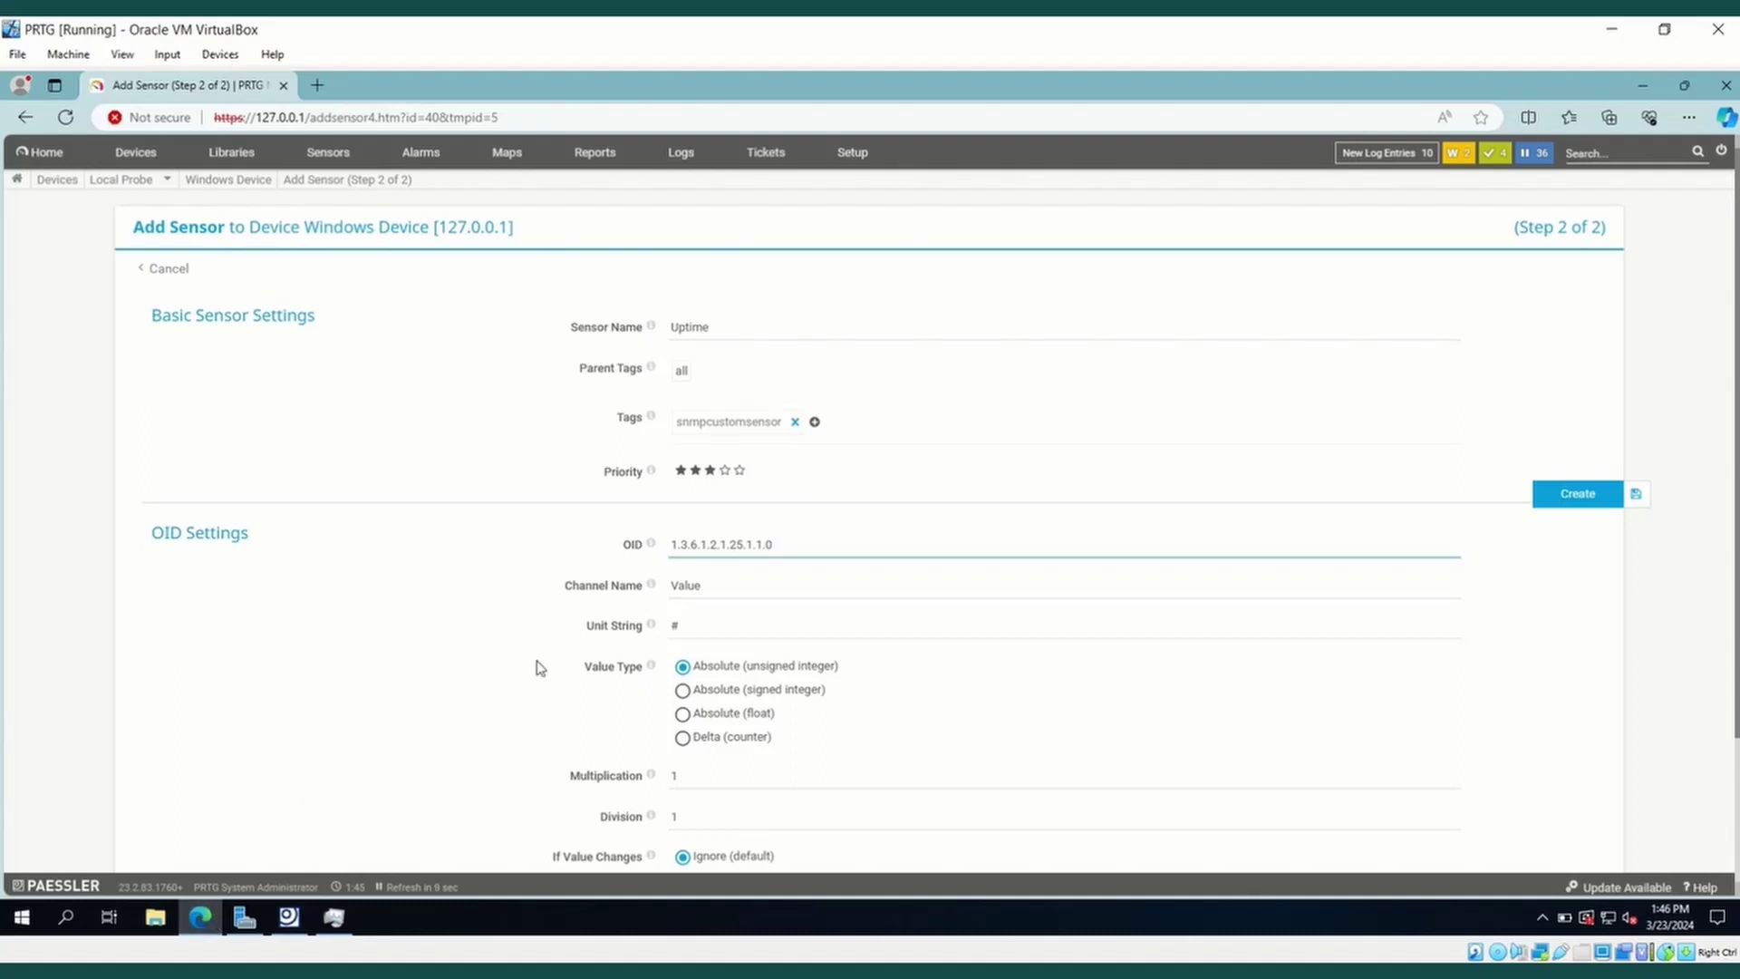
Set the Uptime sensor's division to 6000 and create the sensor.
click(554, 703)
scroll(558, 703, down, 1)
click(559, 701)
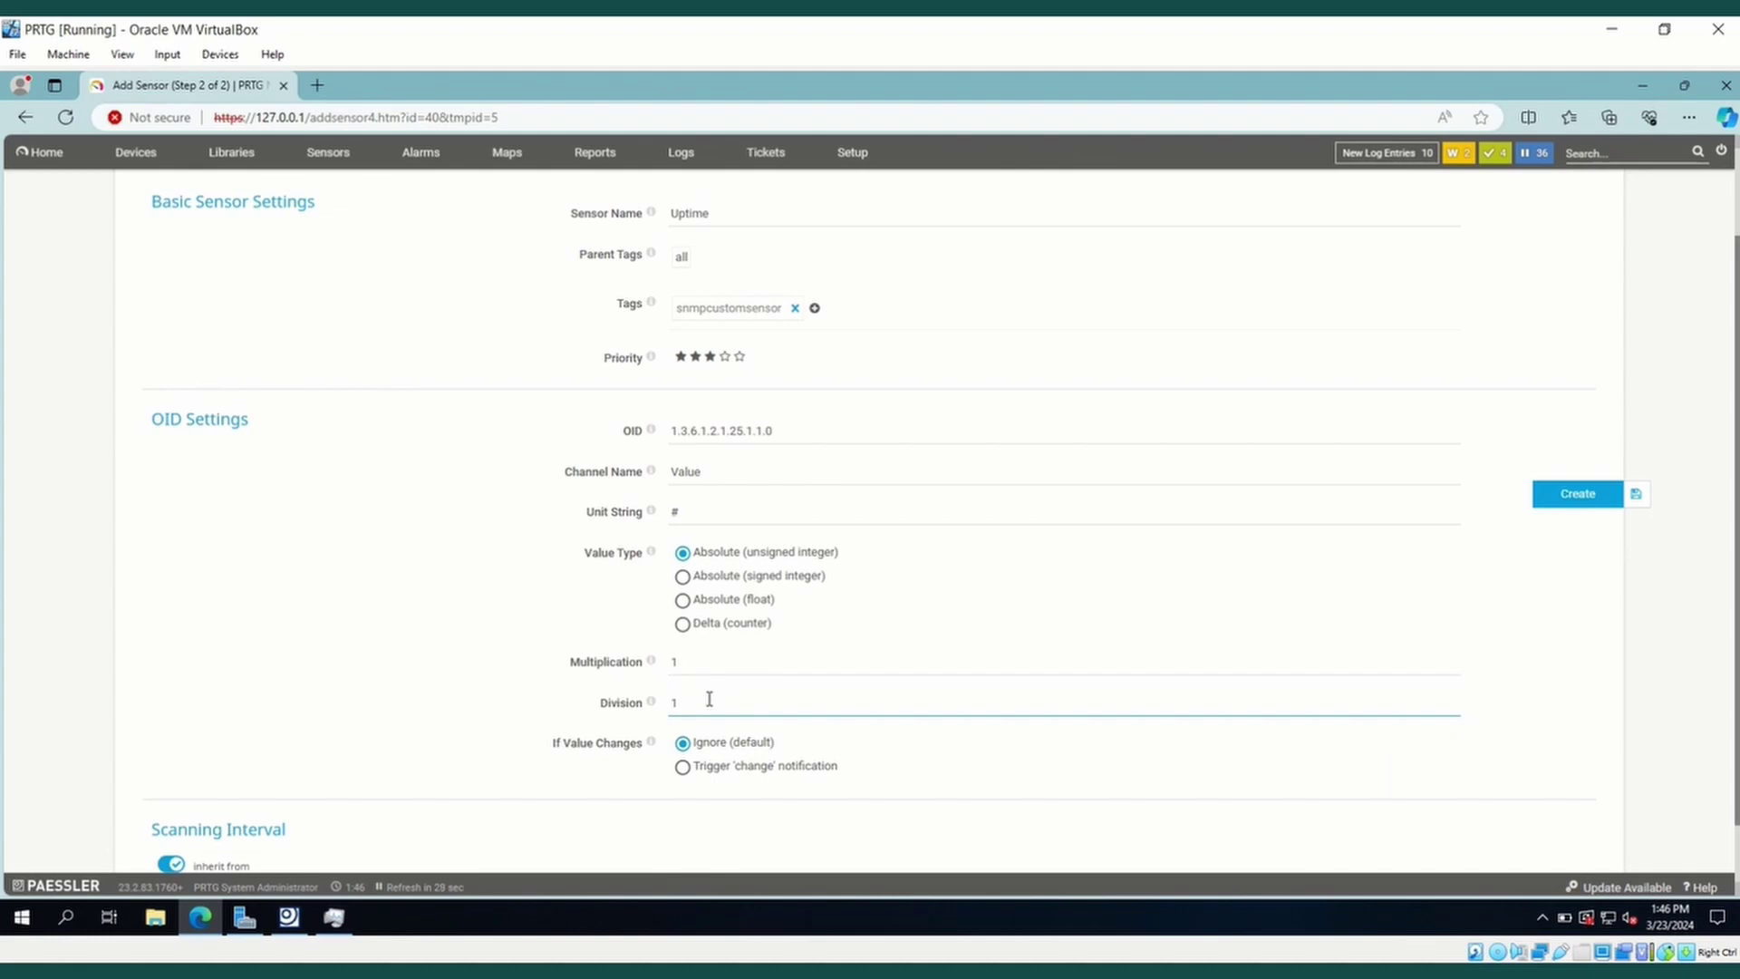
drag(710, 699, 664, 703)
text(6000)
click(1596, 496)
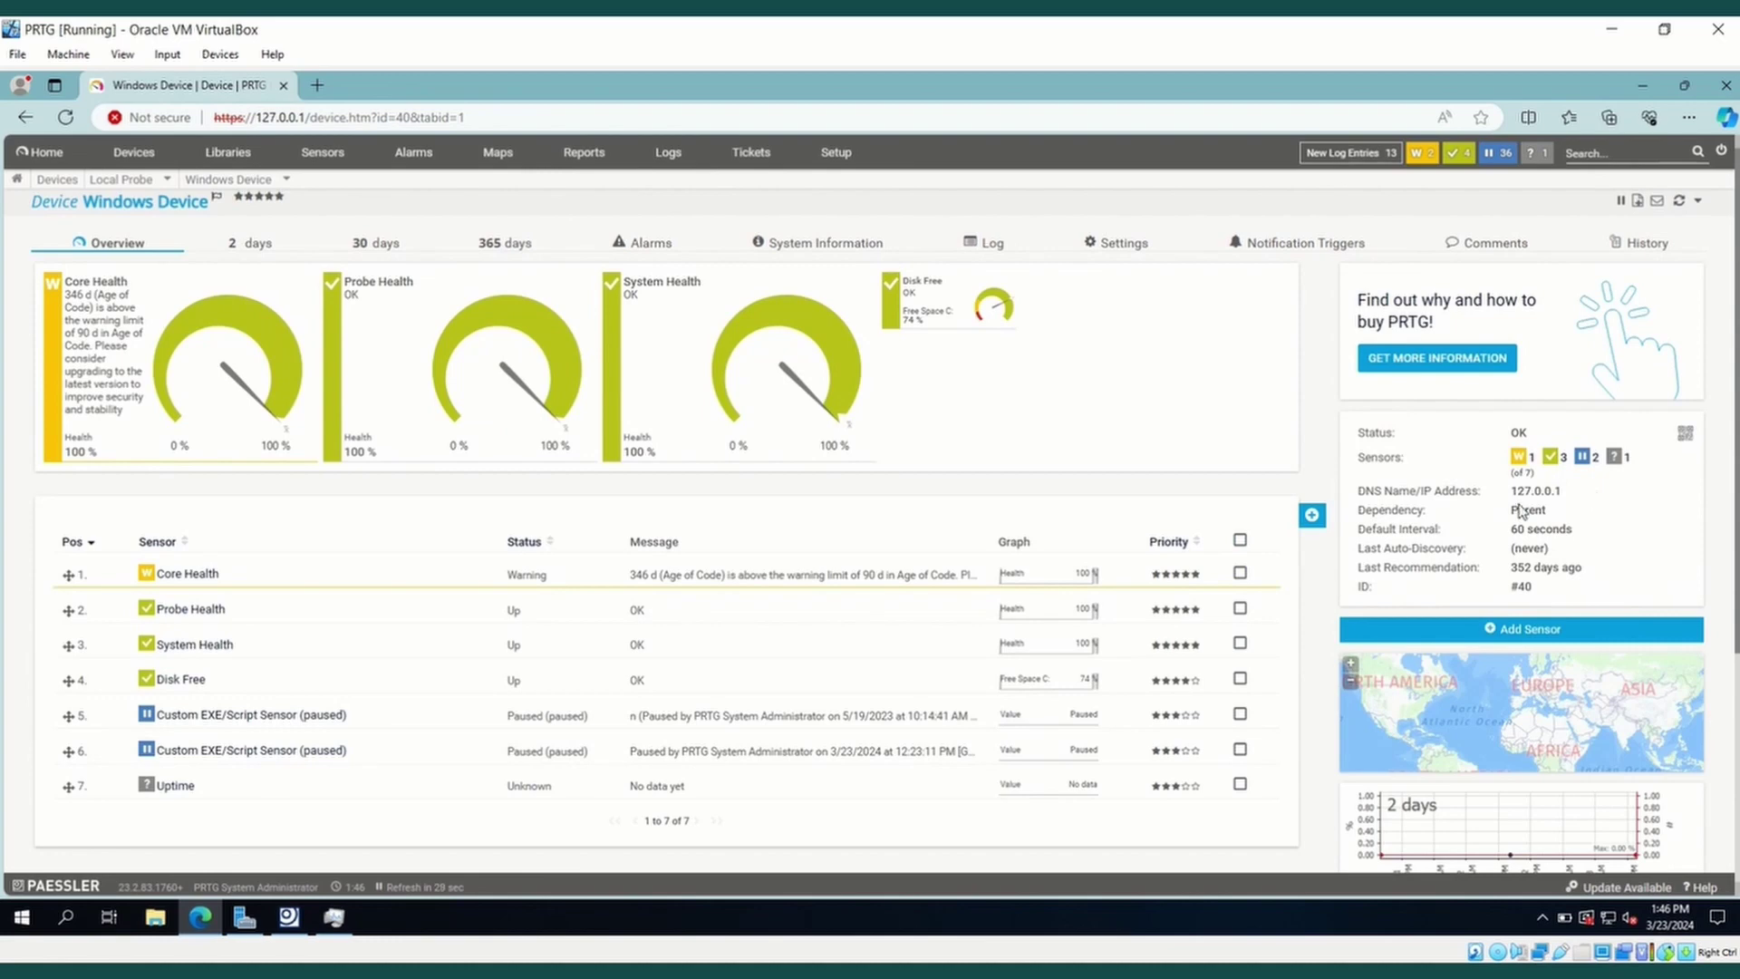
Open the Uptime sensor, scan it immediately, and compare its value with the up time in Task Manager.
click(173, 785)
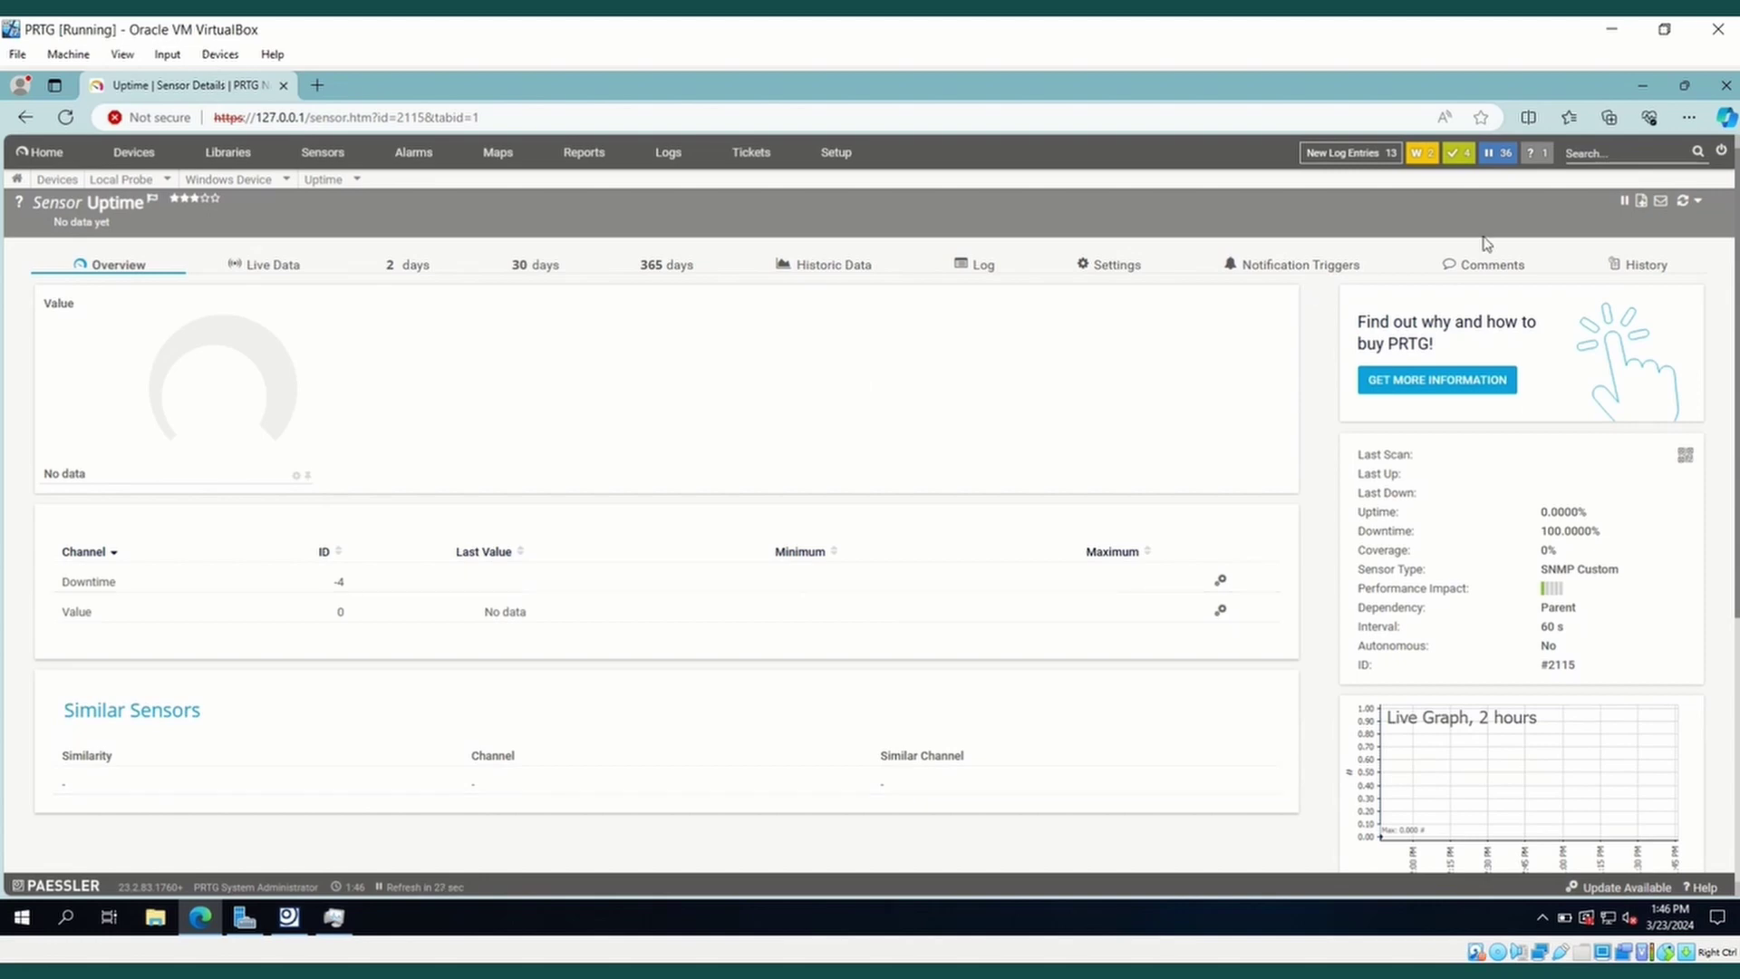
click(1683, 205)
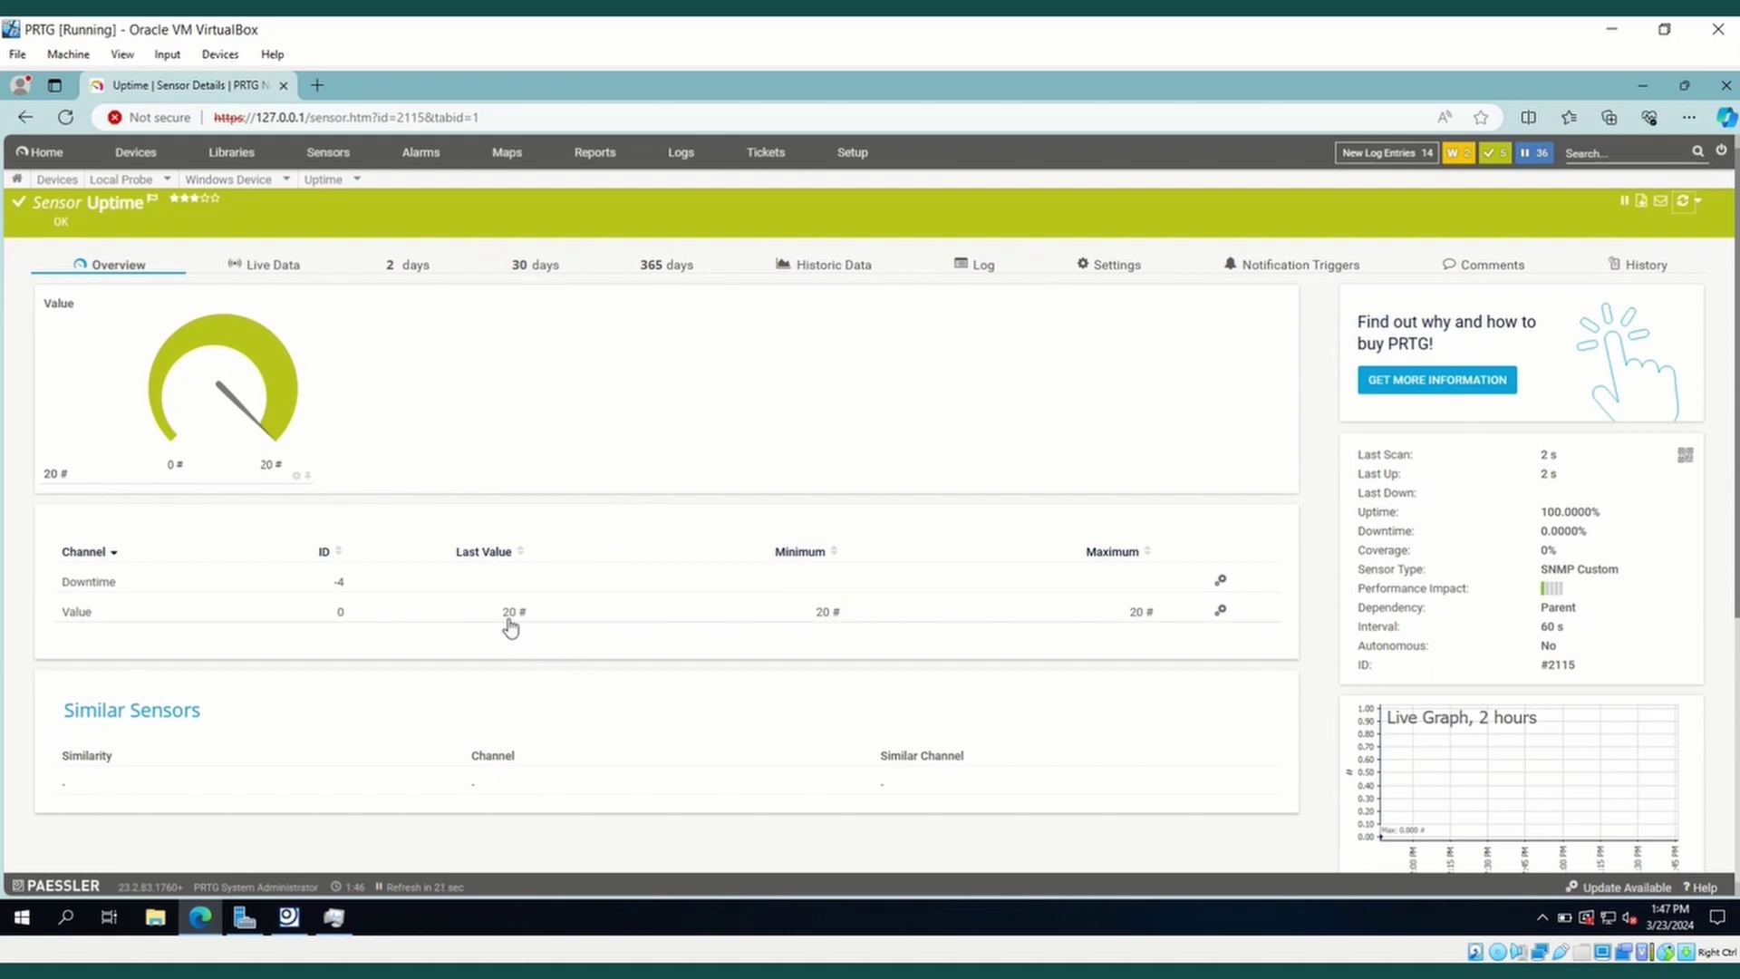
click(335, 918)
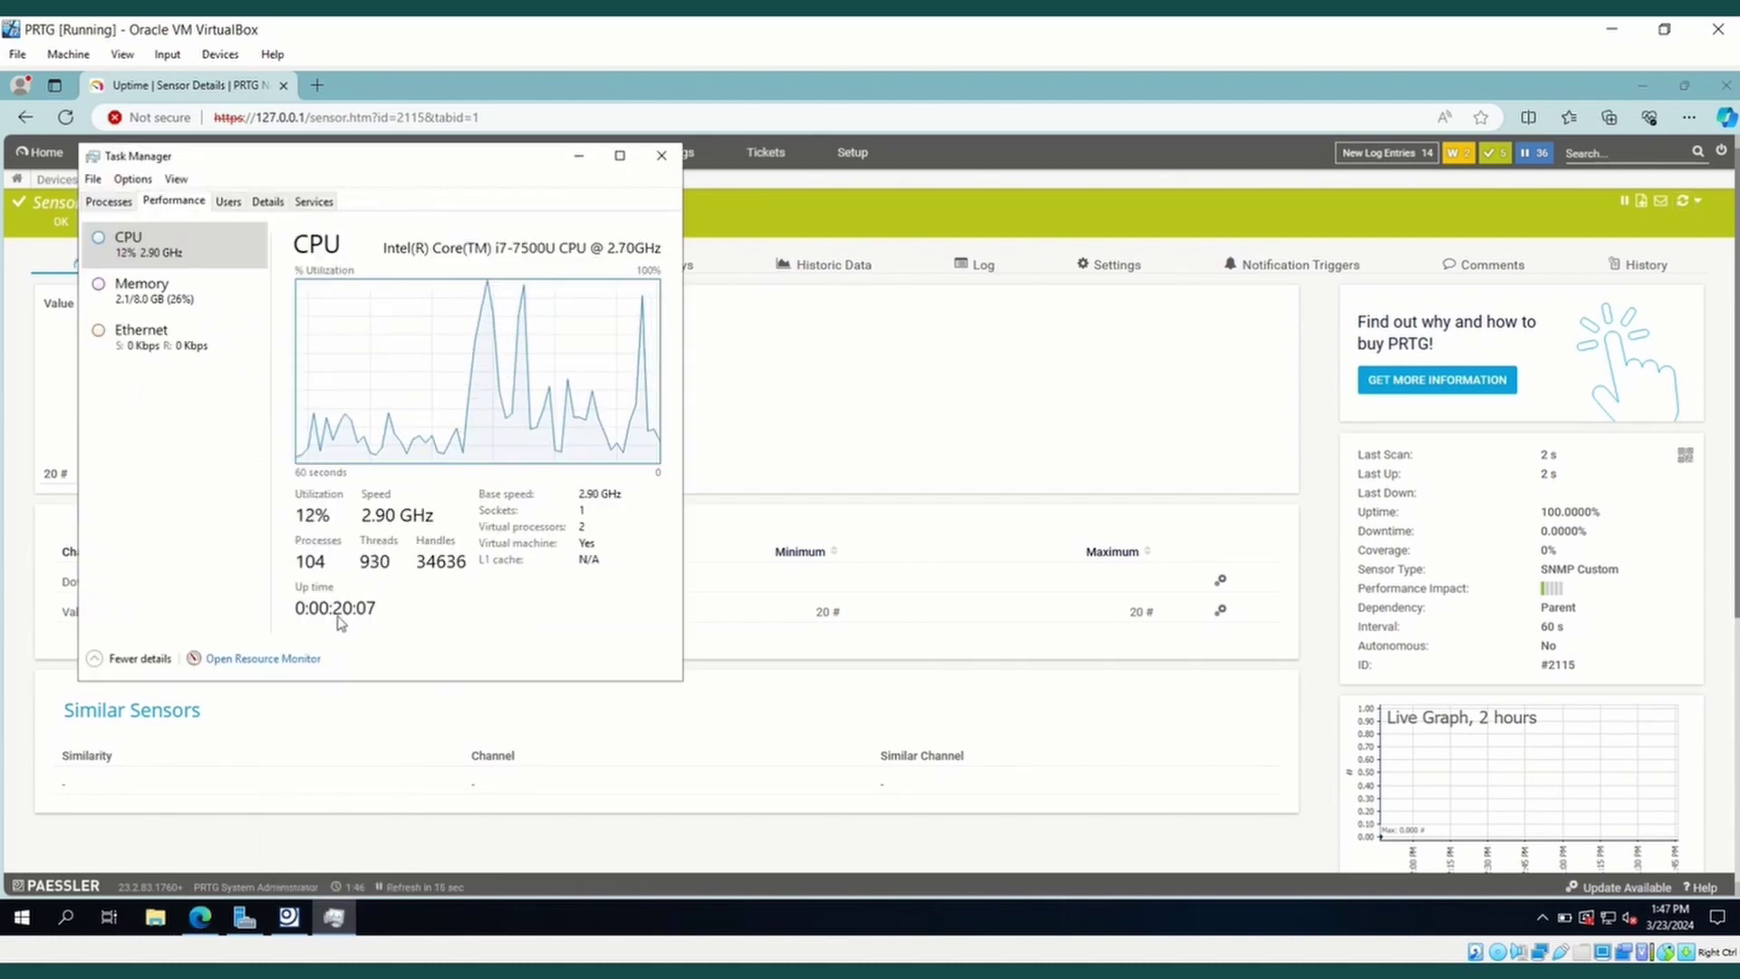
click(780, 344)
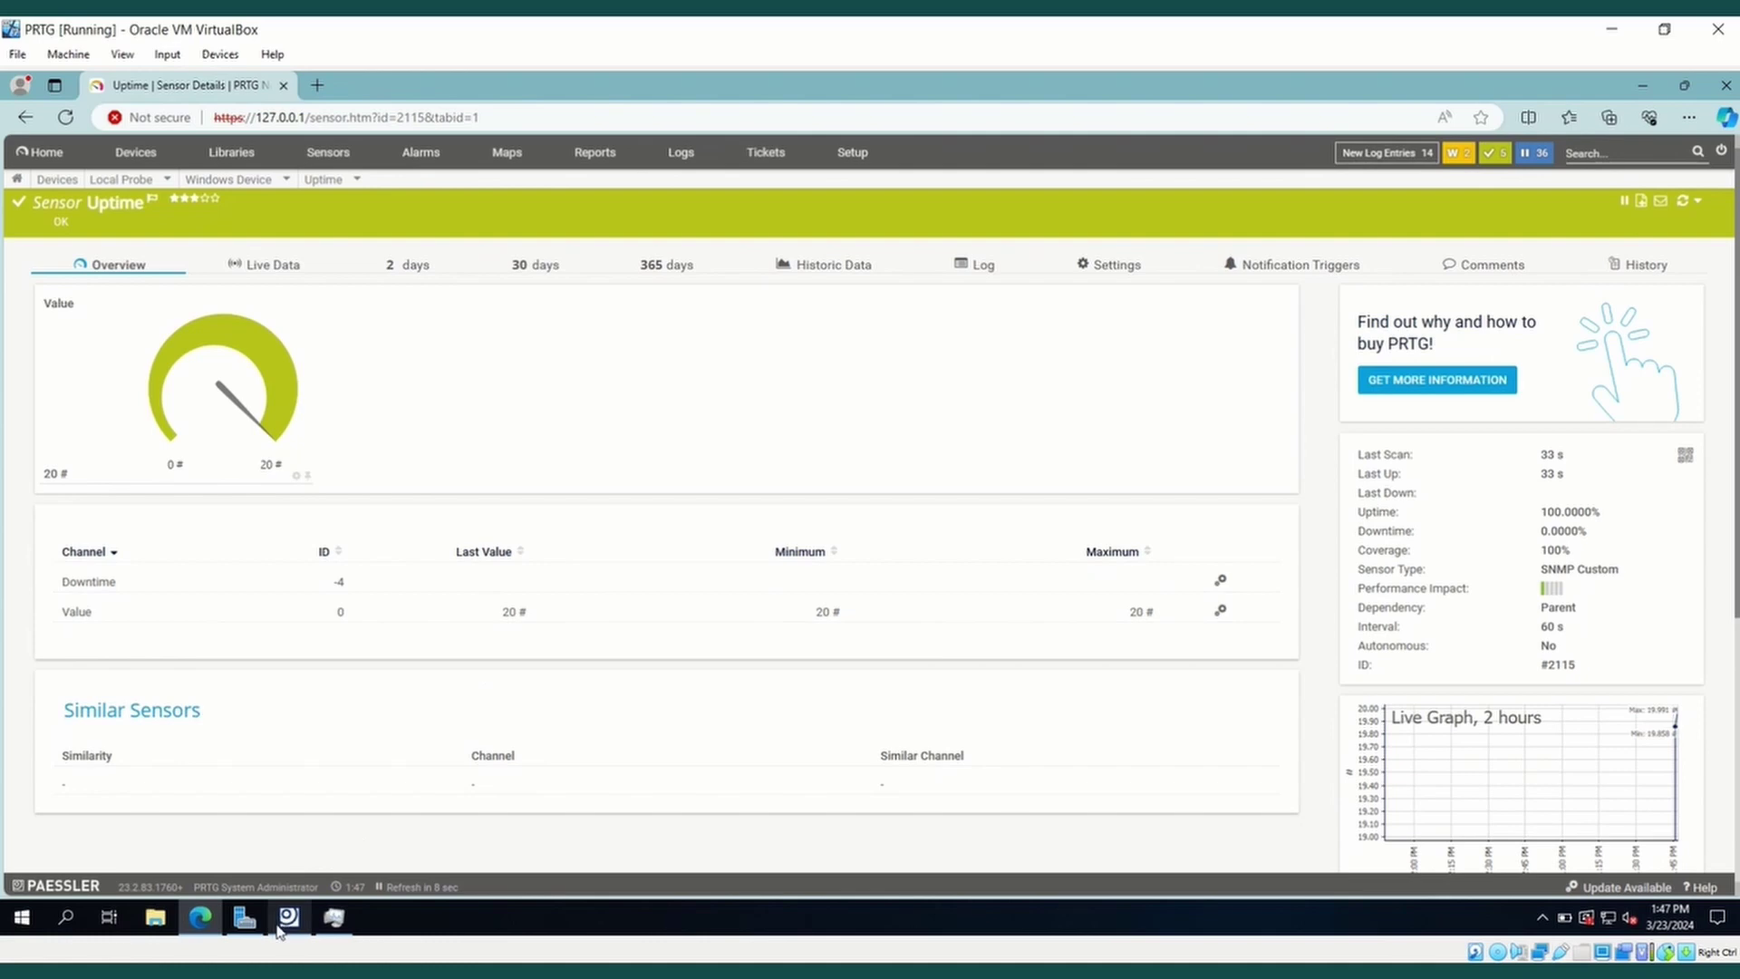
Open the Local Probe overview, and in Paessler MIB Importer expand the hr storage table and select its OID.
mouse_move(279, 930)
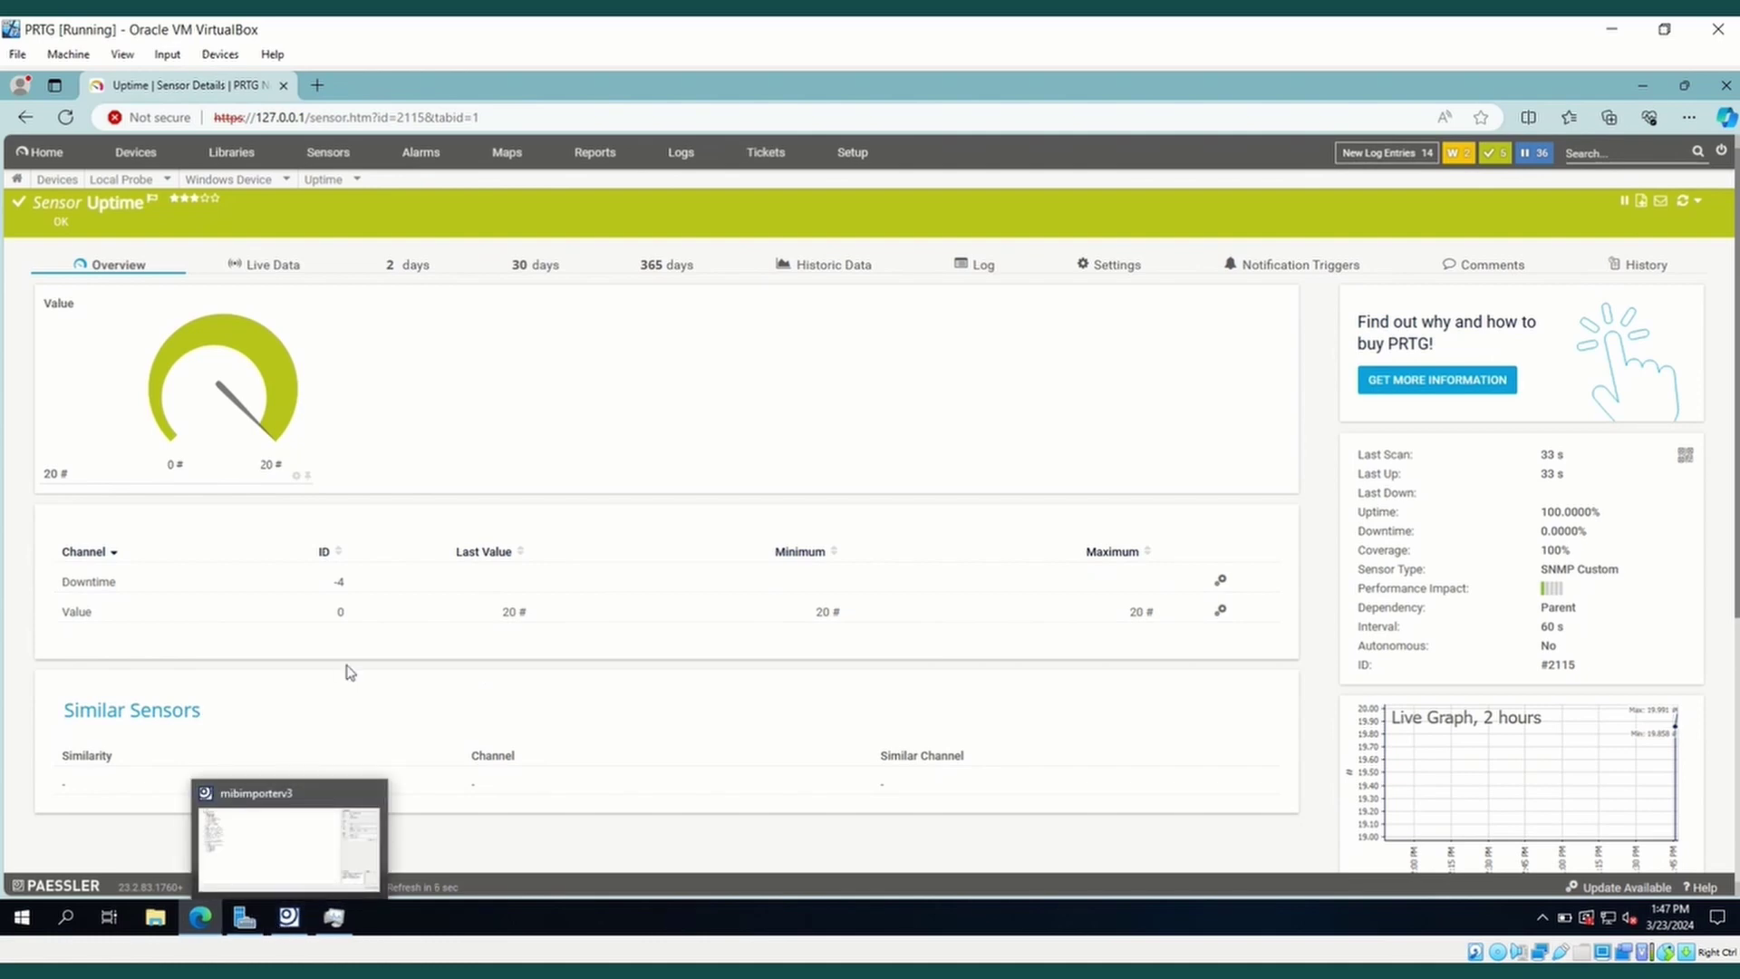
click(138, 186)
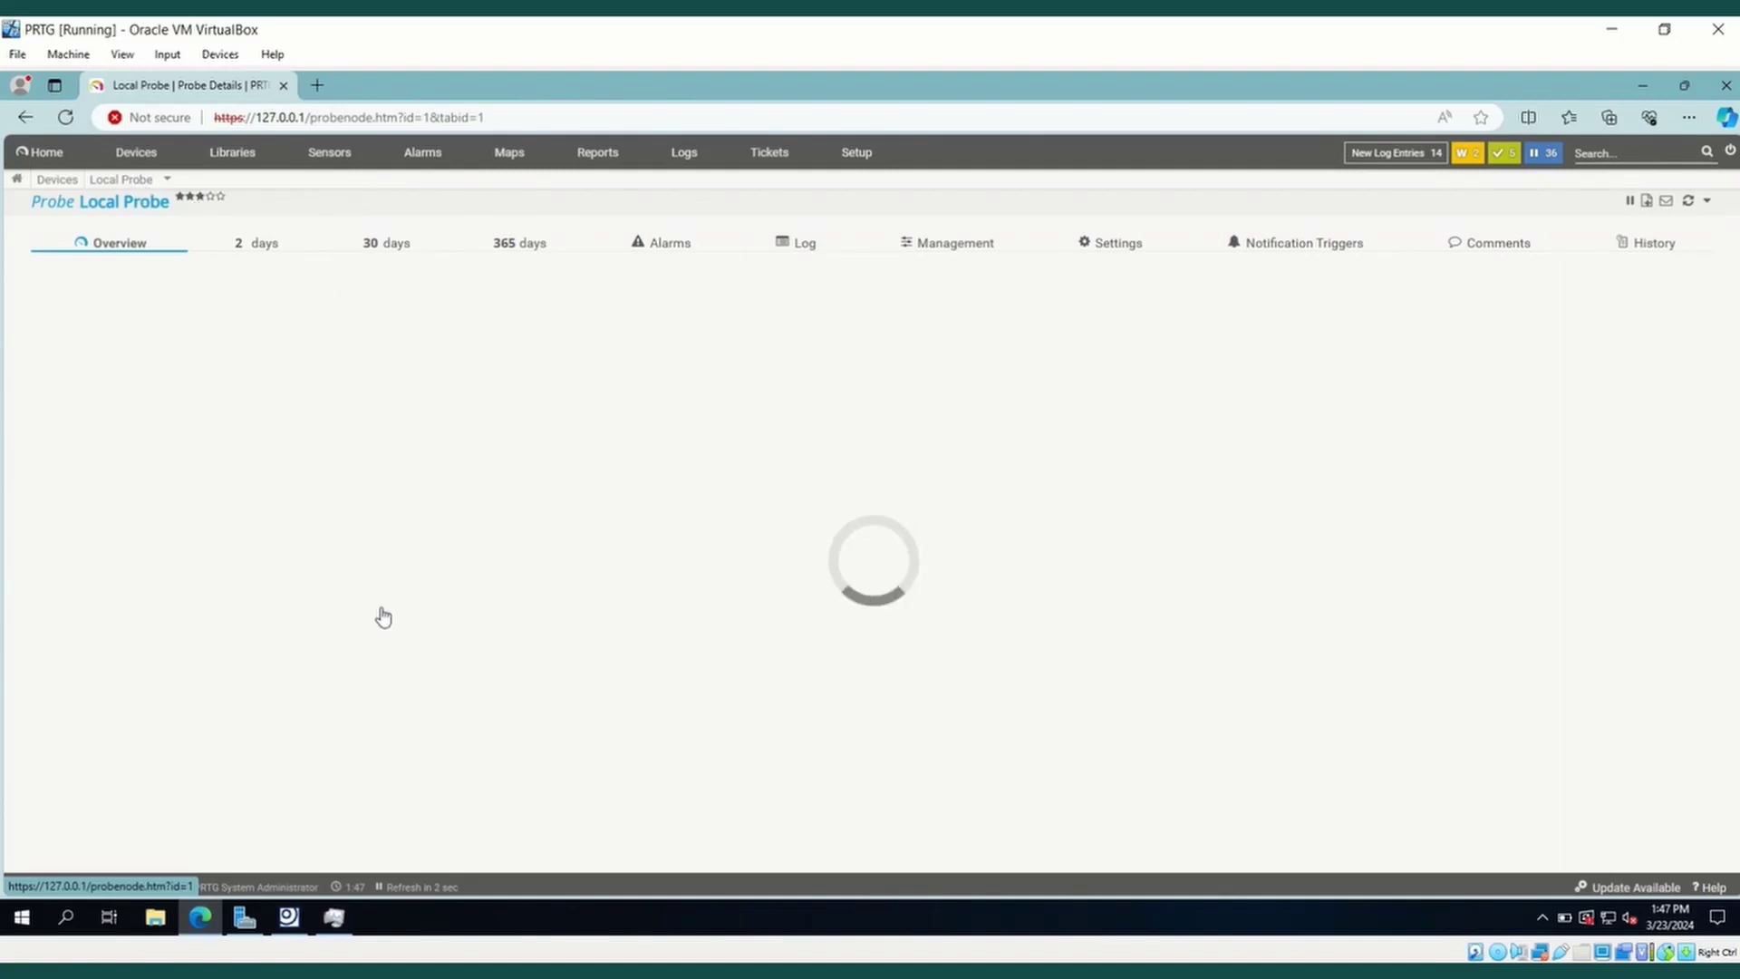
click(291, 920)
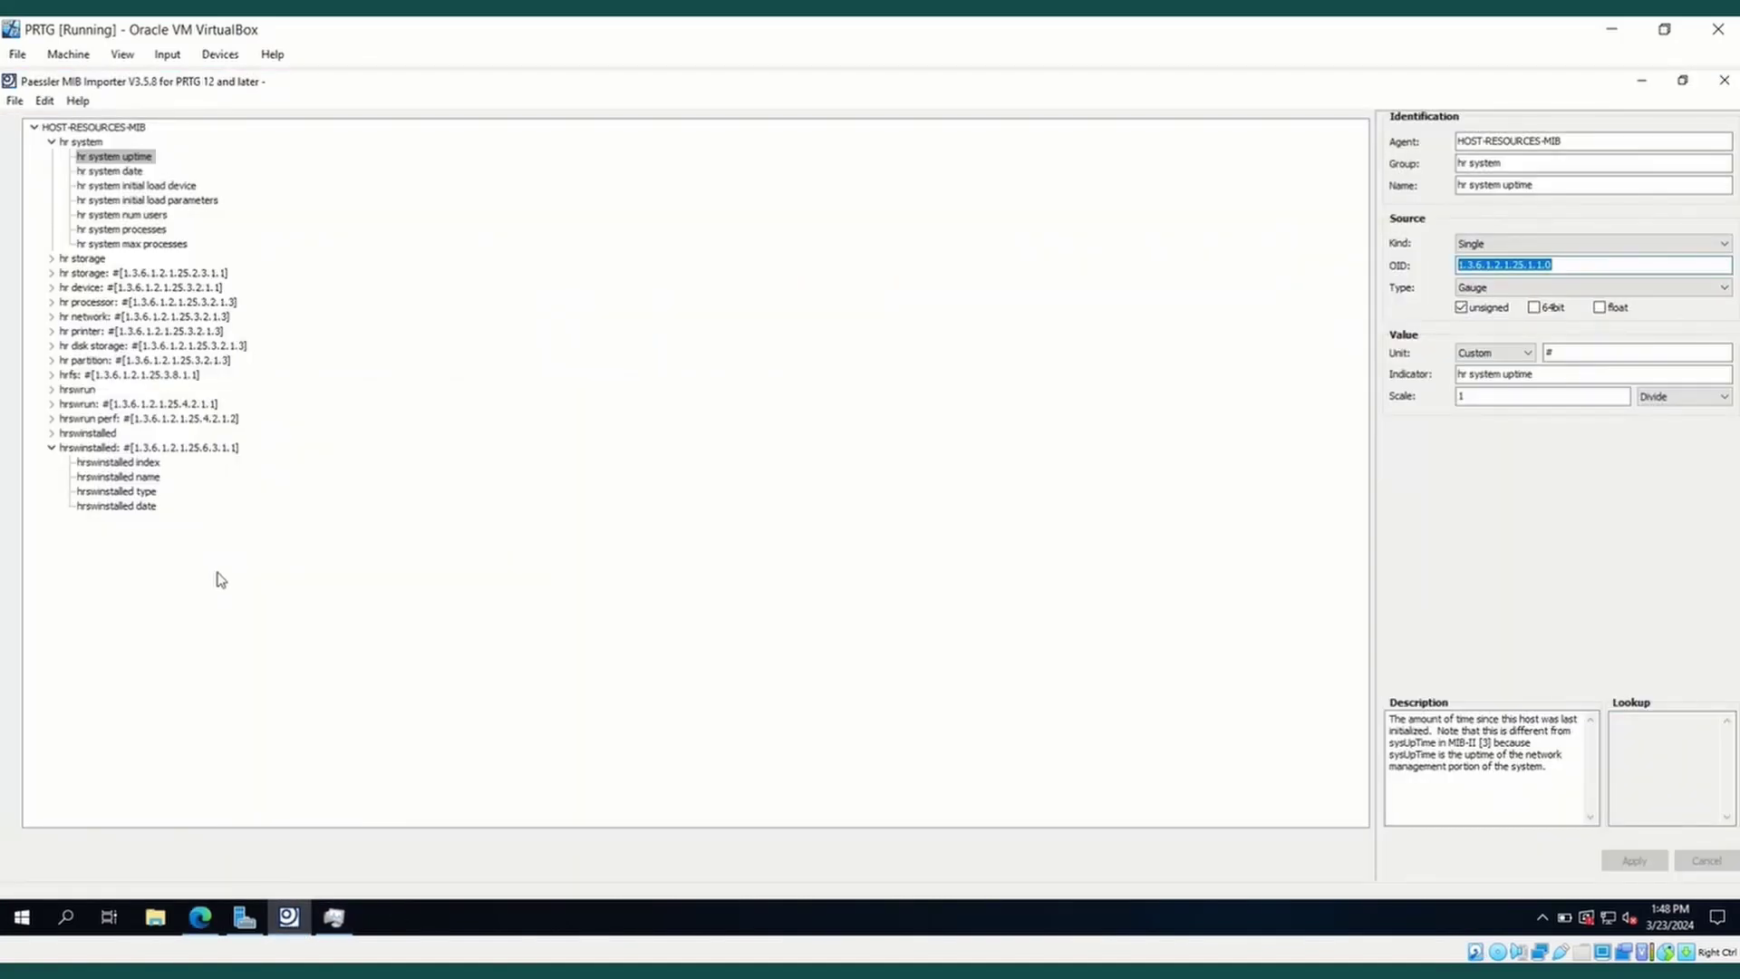
click(52, 272)
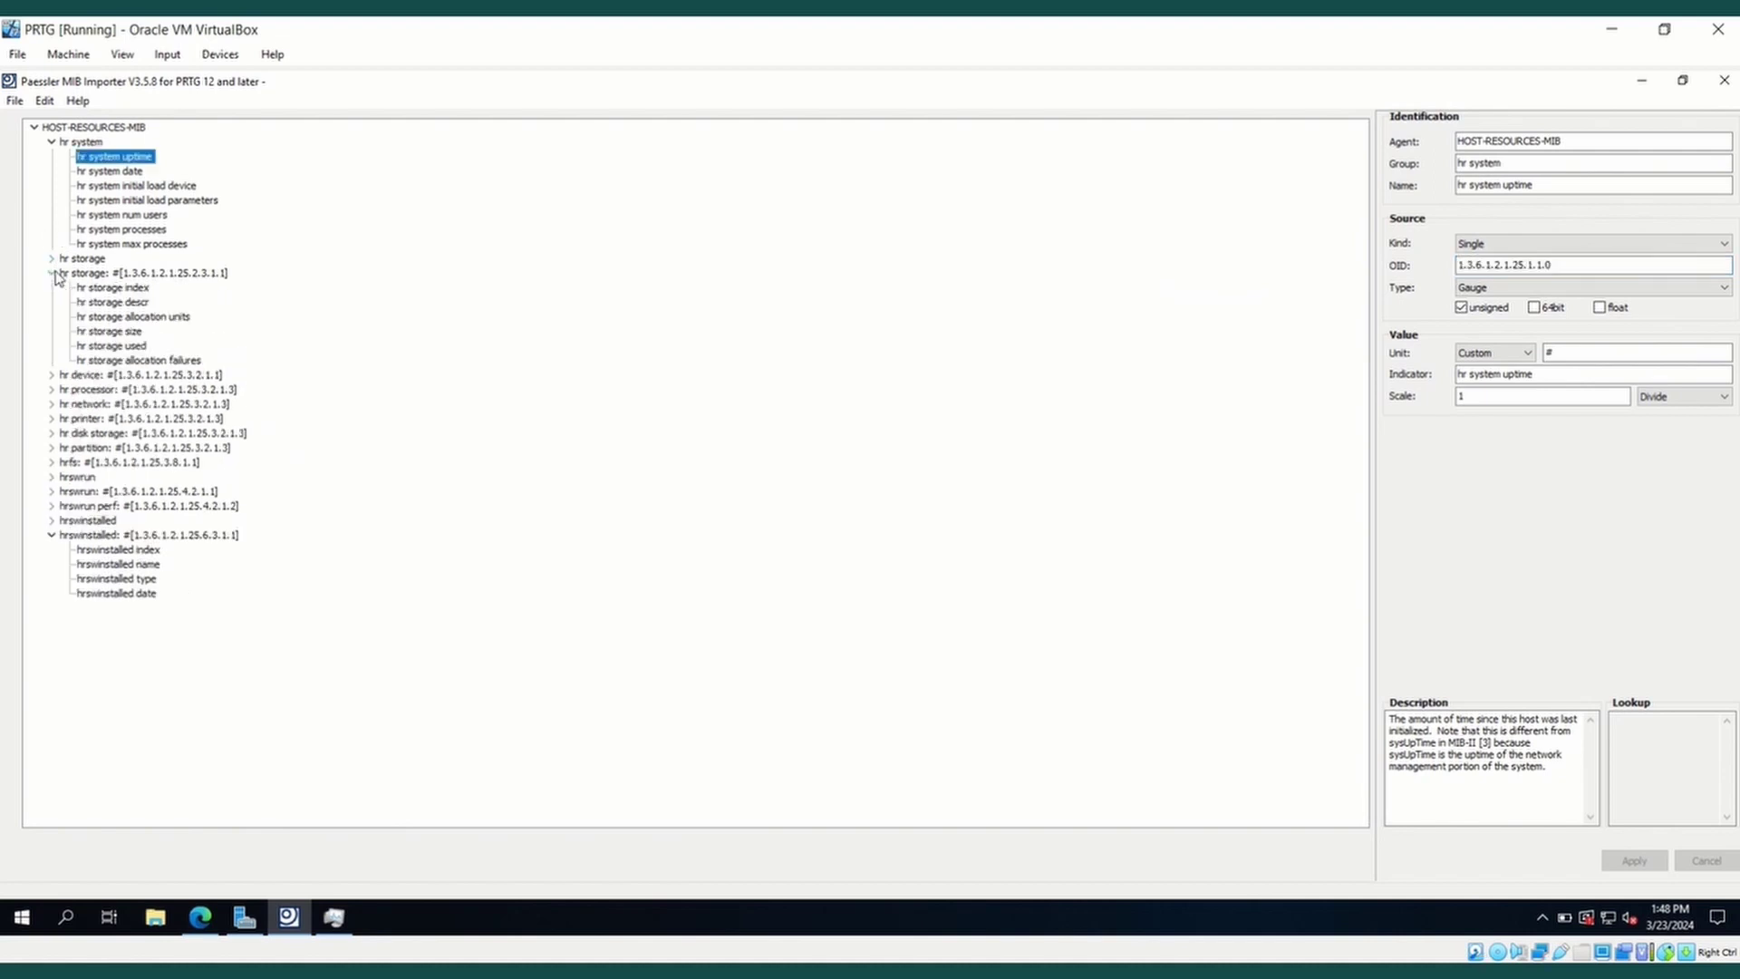
click(83, 274)
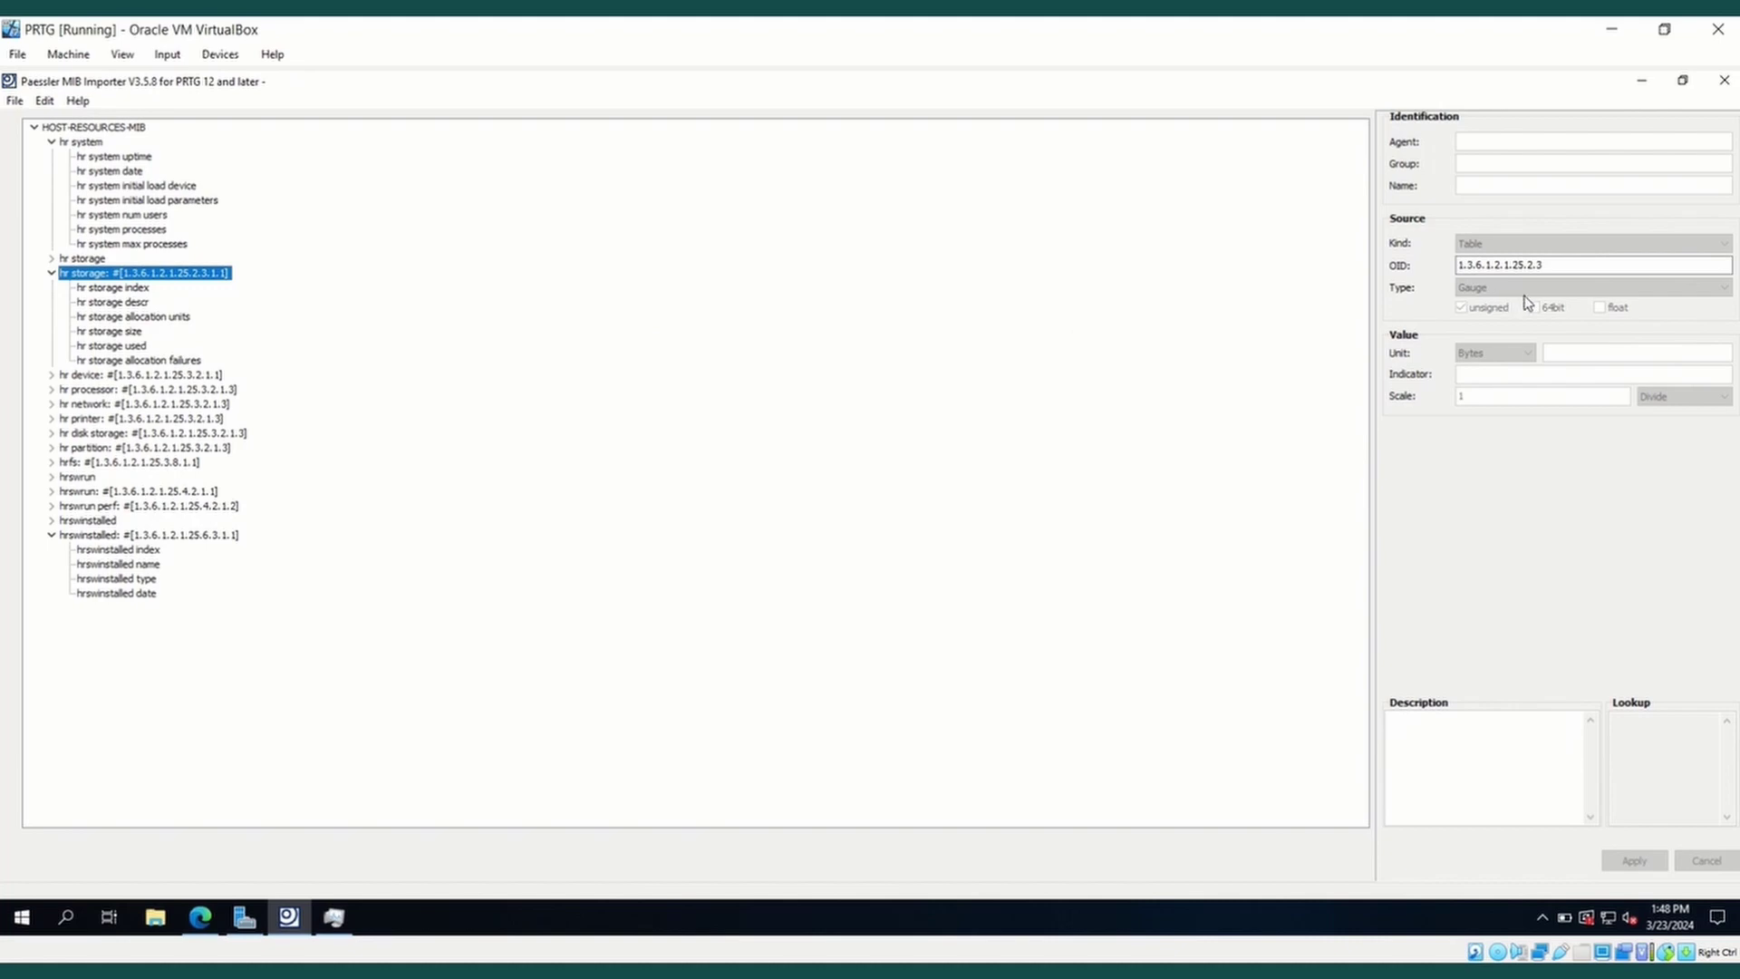
drag(1544, 265, 1456, 265)
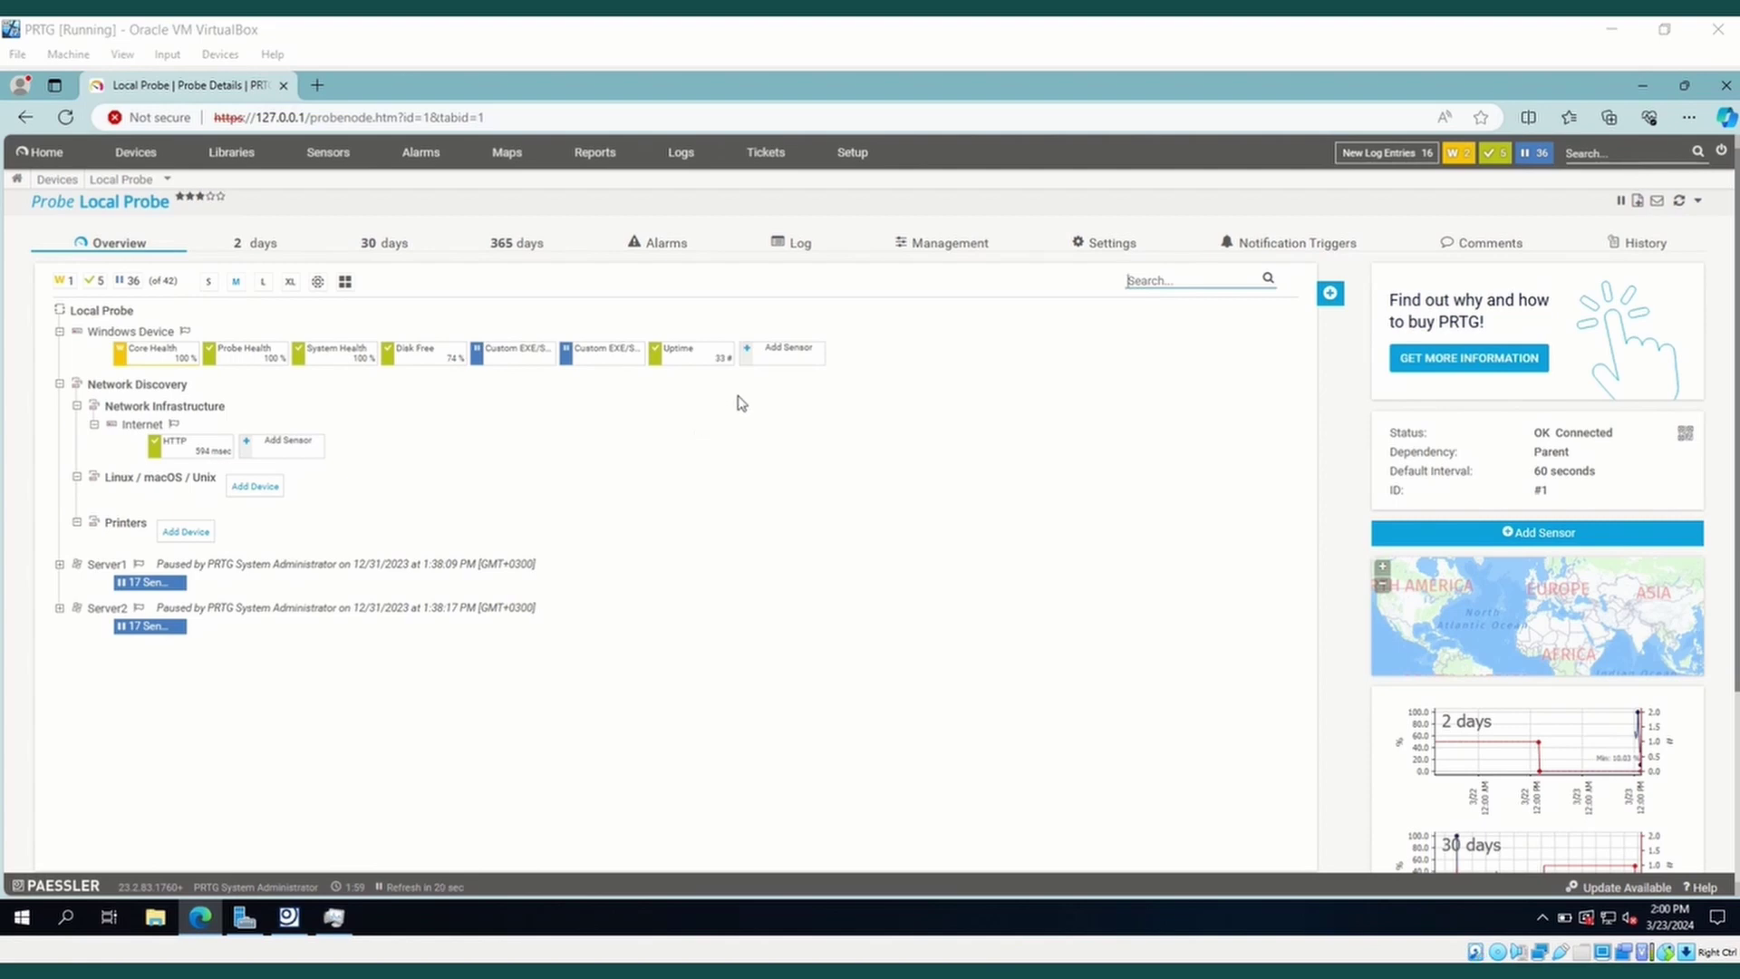
Start adding an SNMP Custom Table sensor to the Windows Device in PRTG, finding it with the search term "table".
click(787, 363)
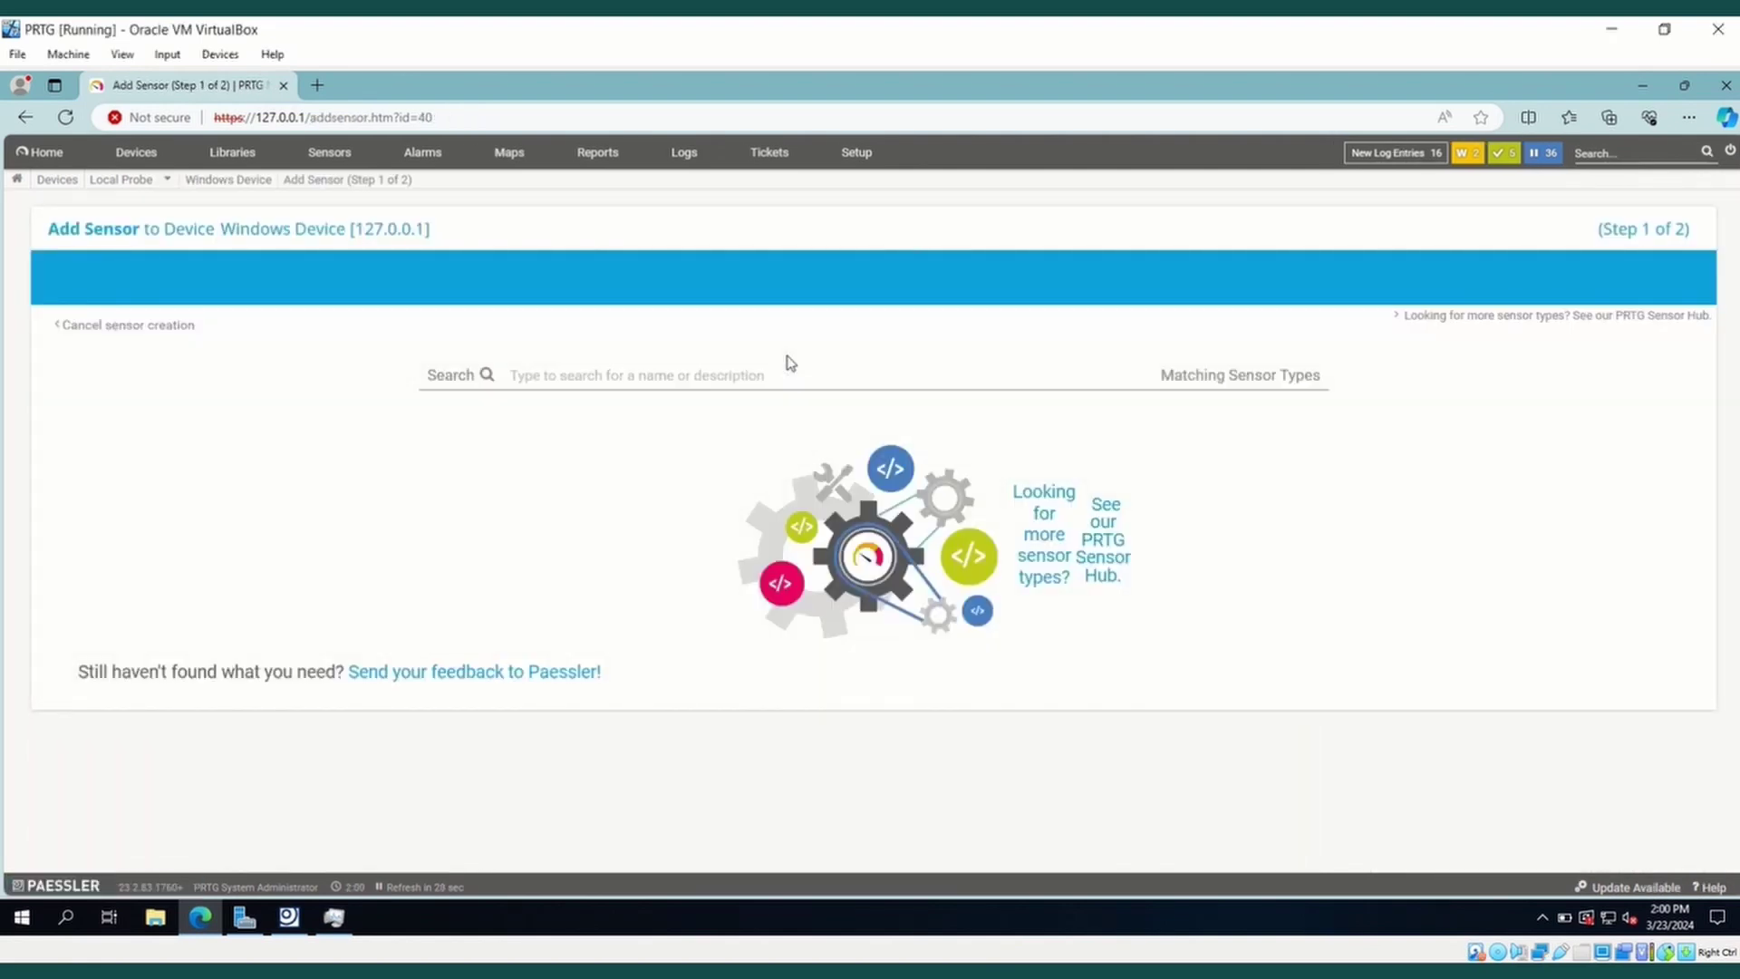
text(table)
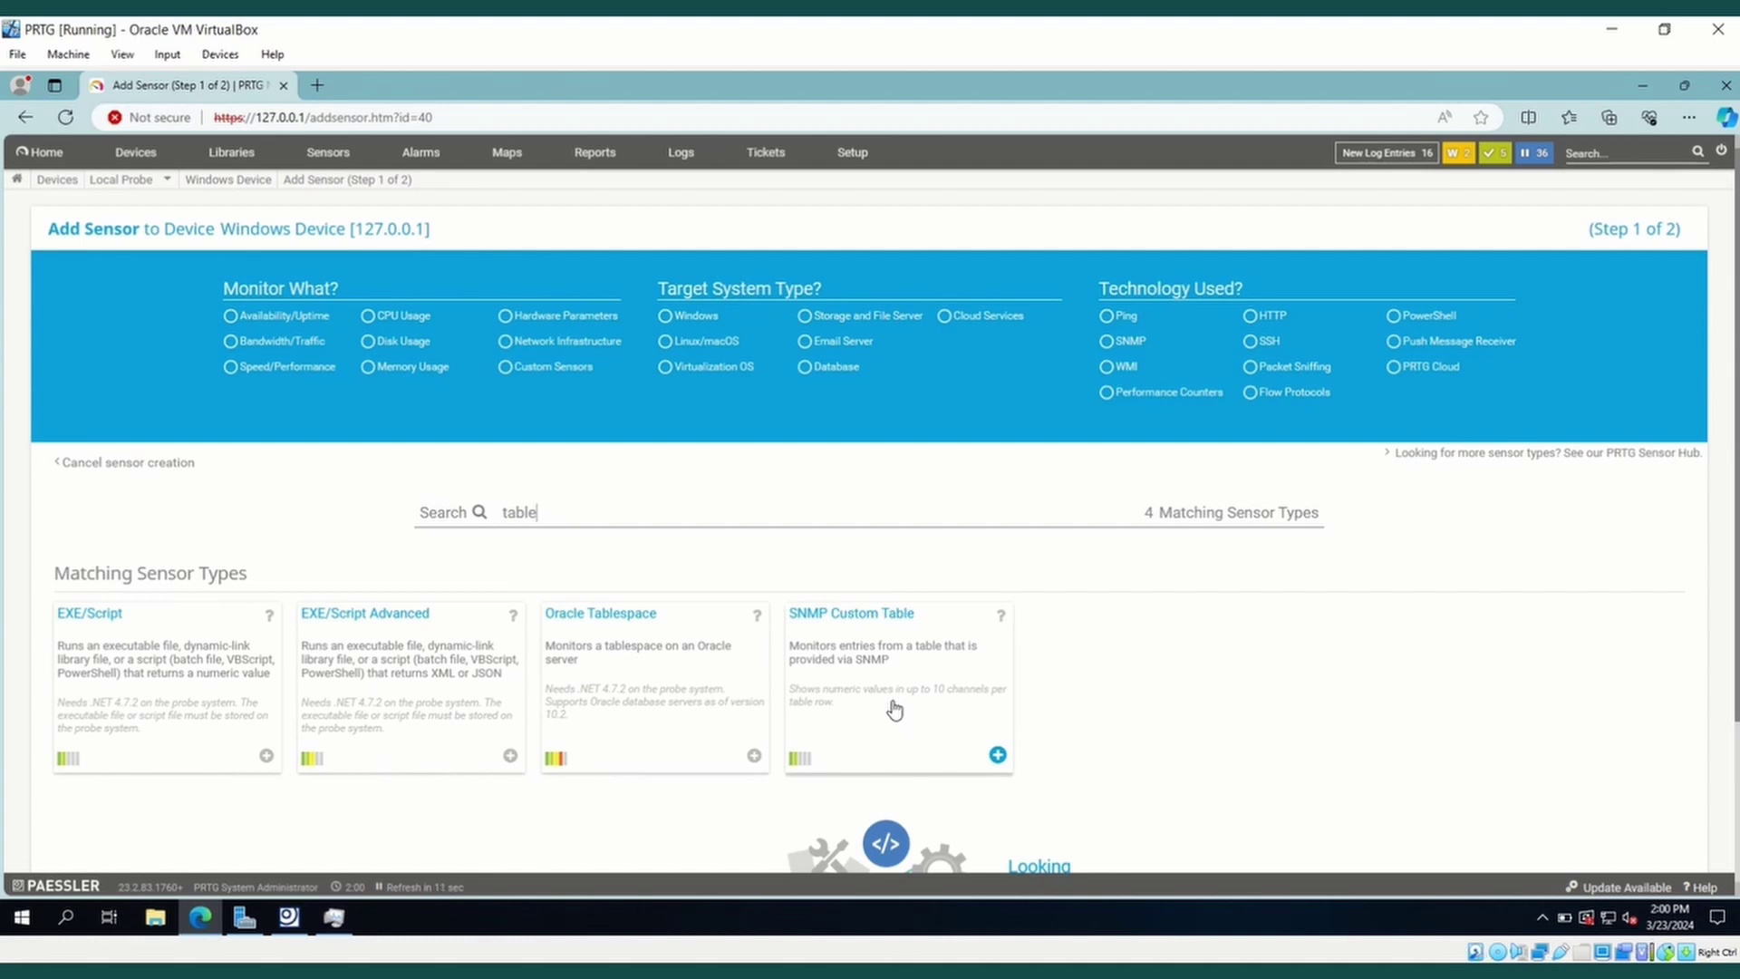
click(866, 670)
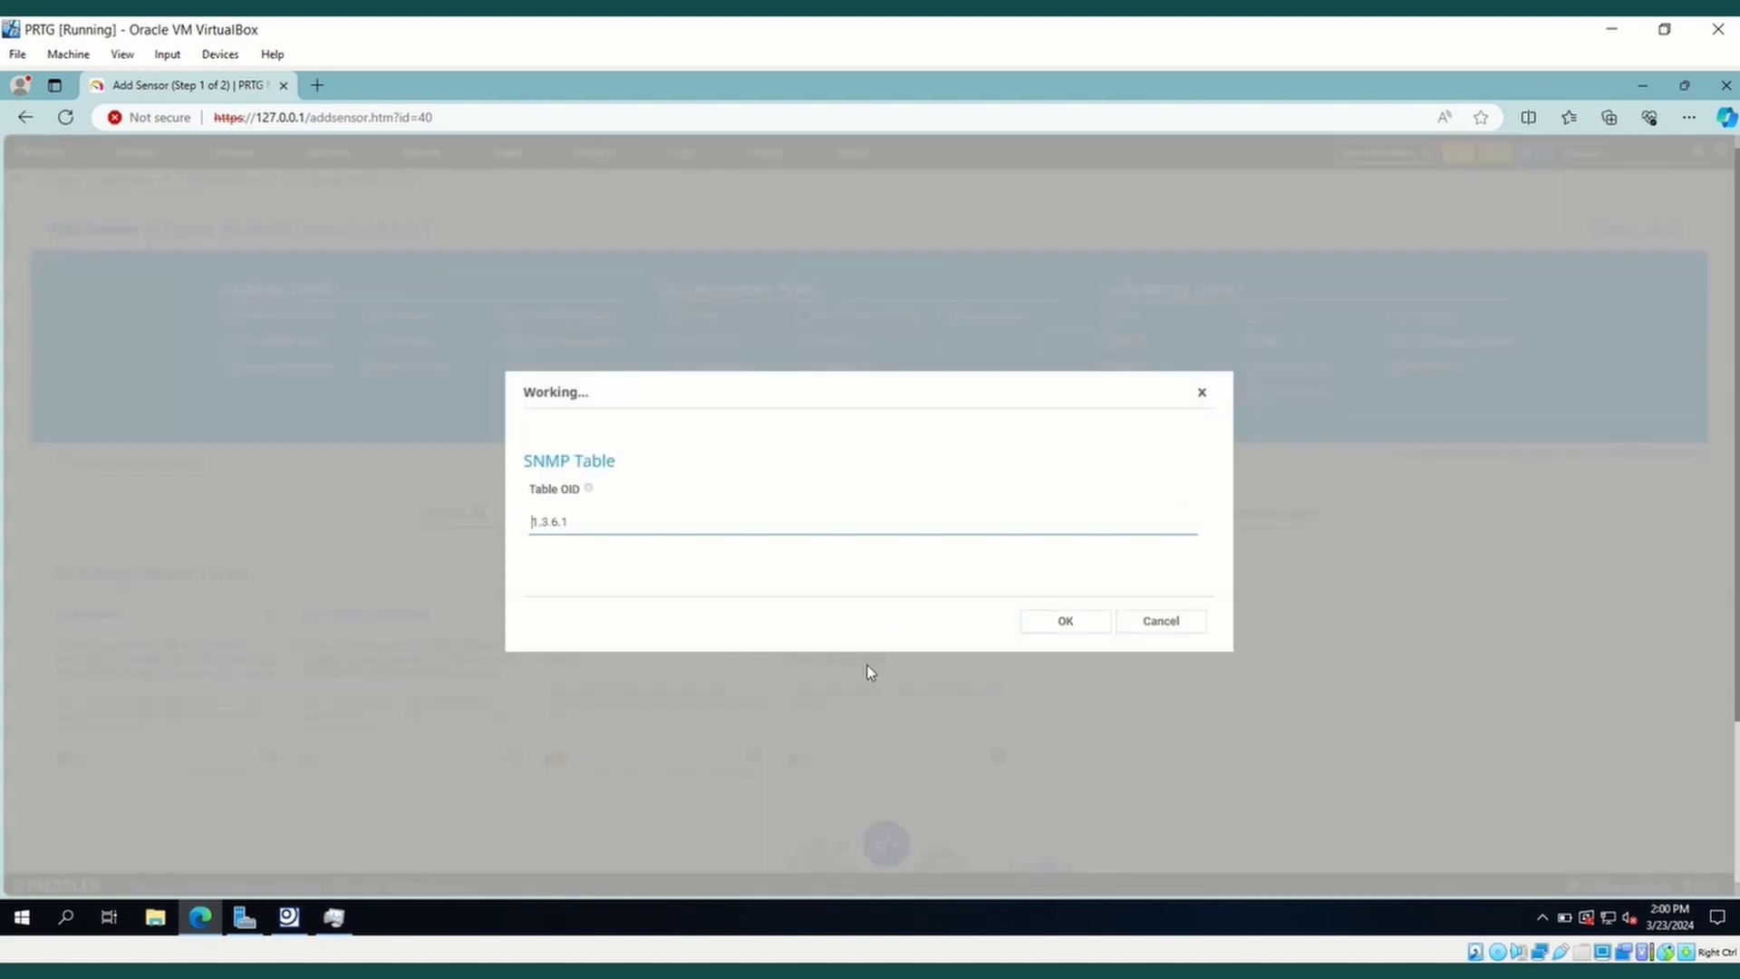
Copy the hr storage table OID 1.3.6.1.2.1.25.2.3 from Paessler MIB Importer and submit it as the sensor's Table OID in PRTG.
drag(614, 522, 512, 524)
click(288, 918)
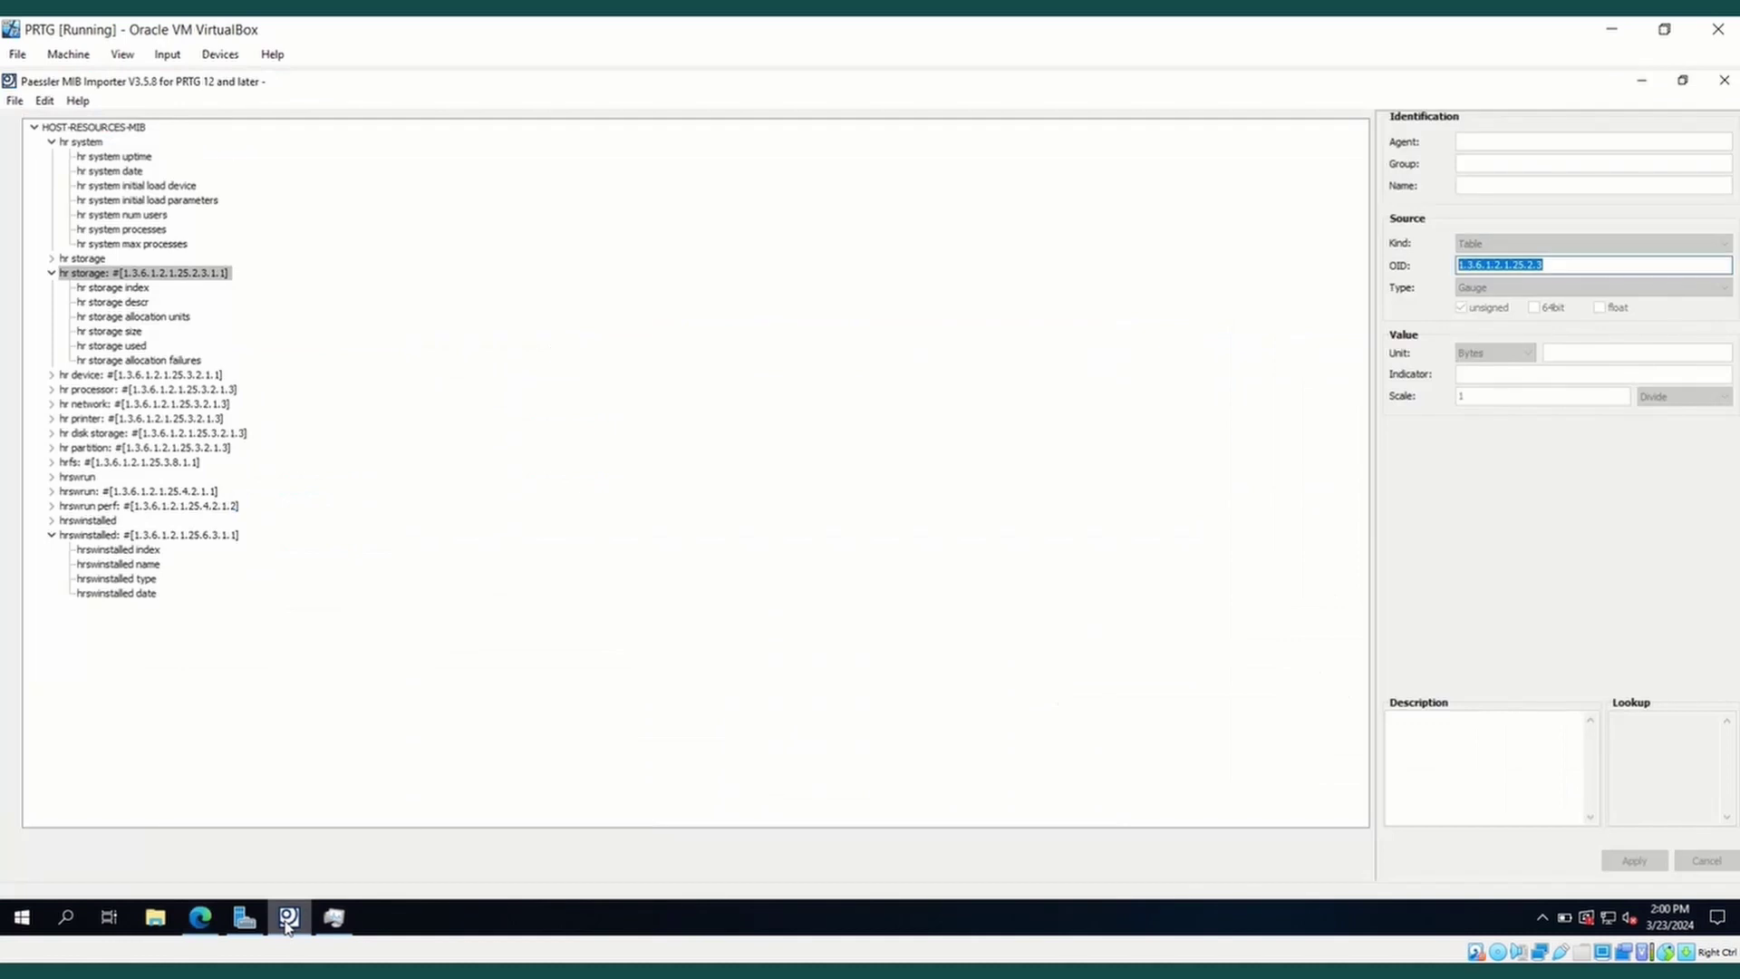
right_click(1513, 272)
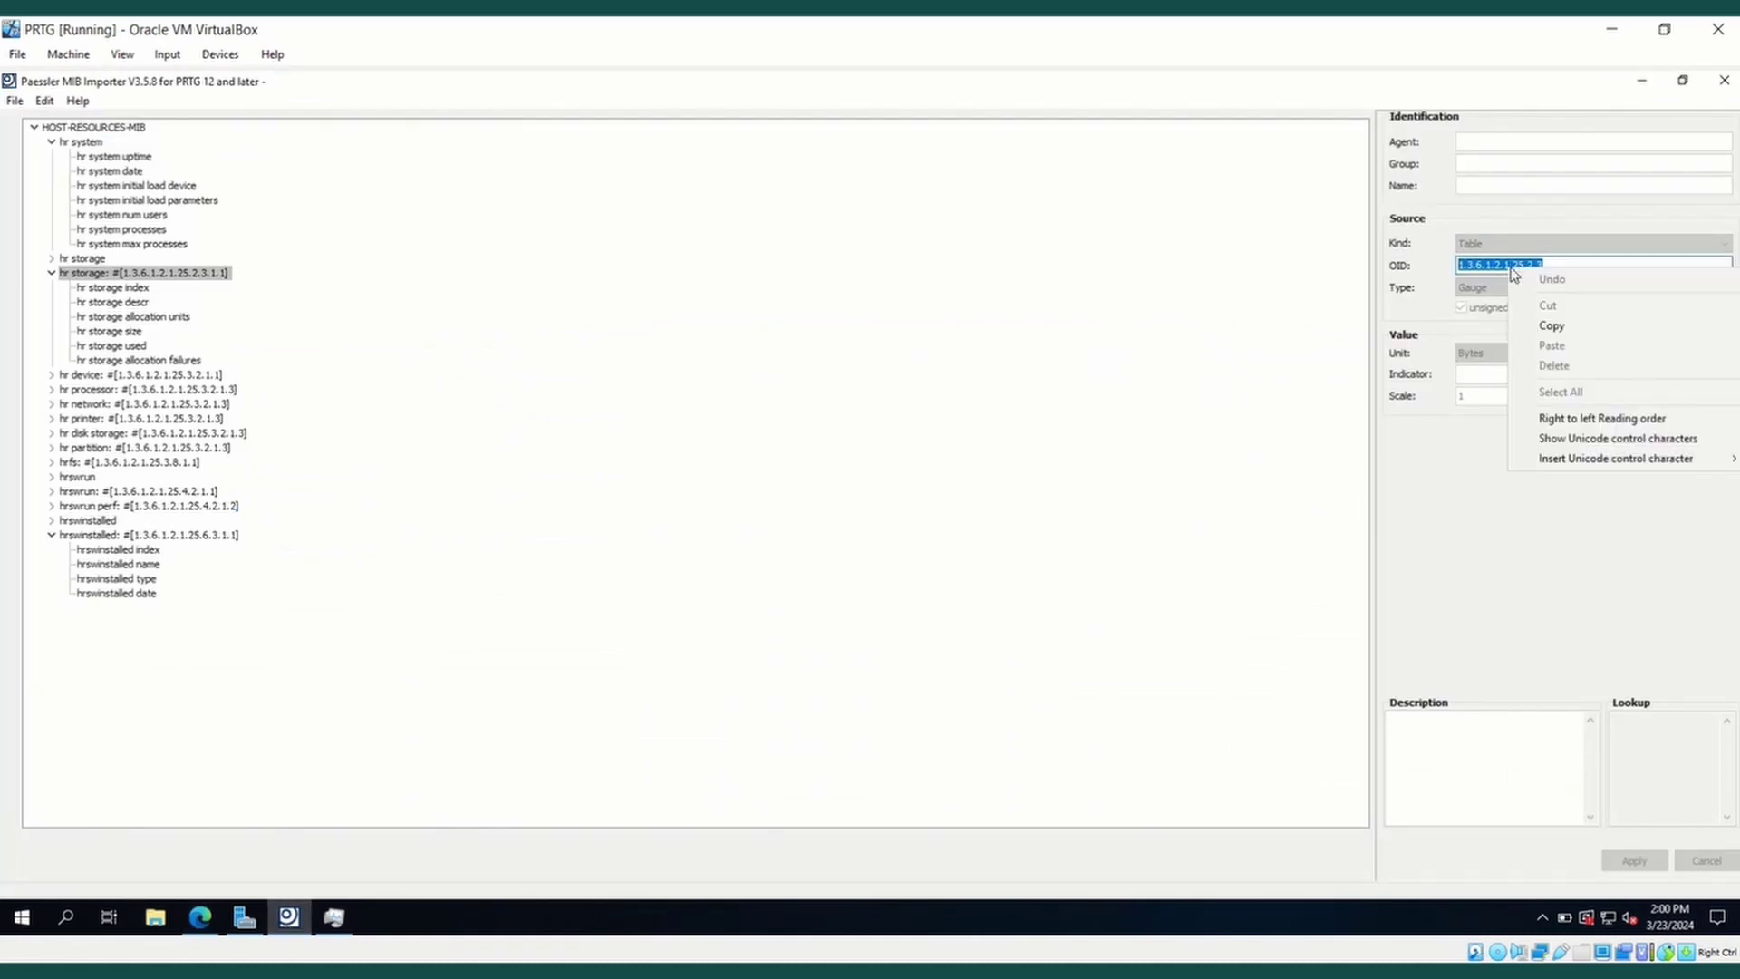
click(1494, 337)
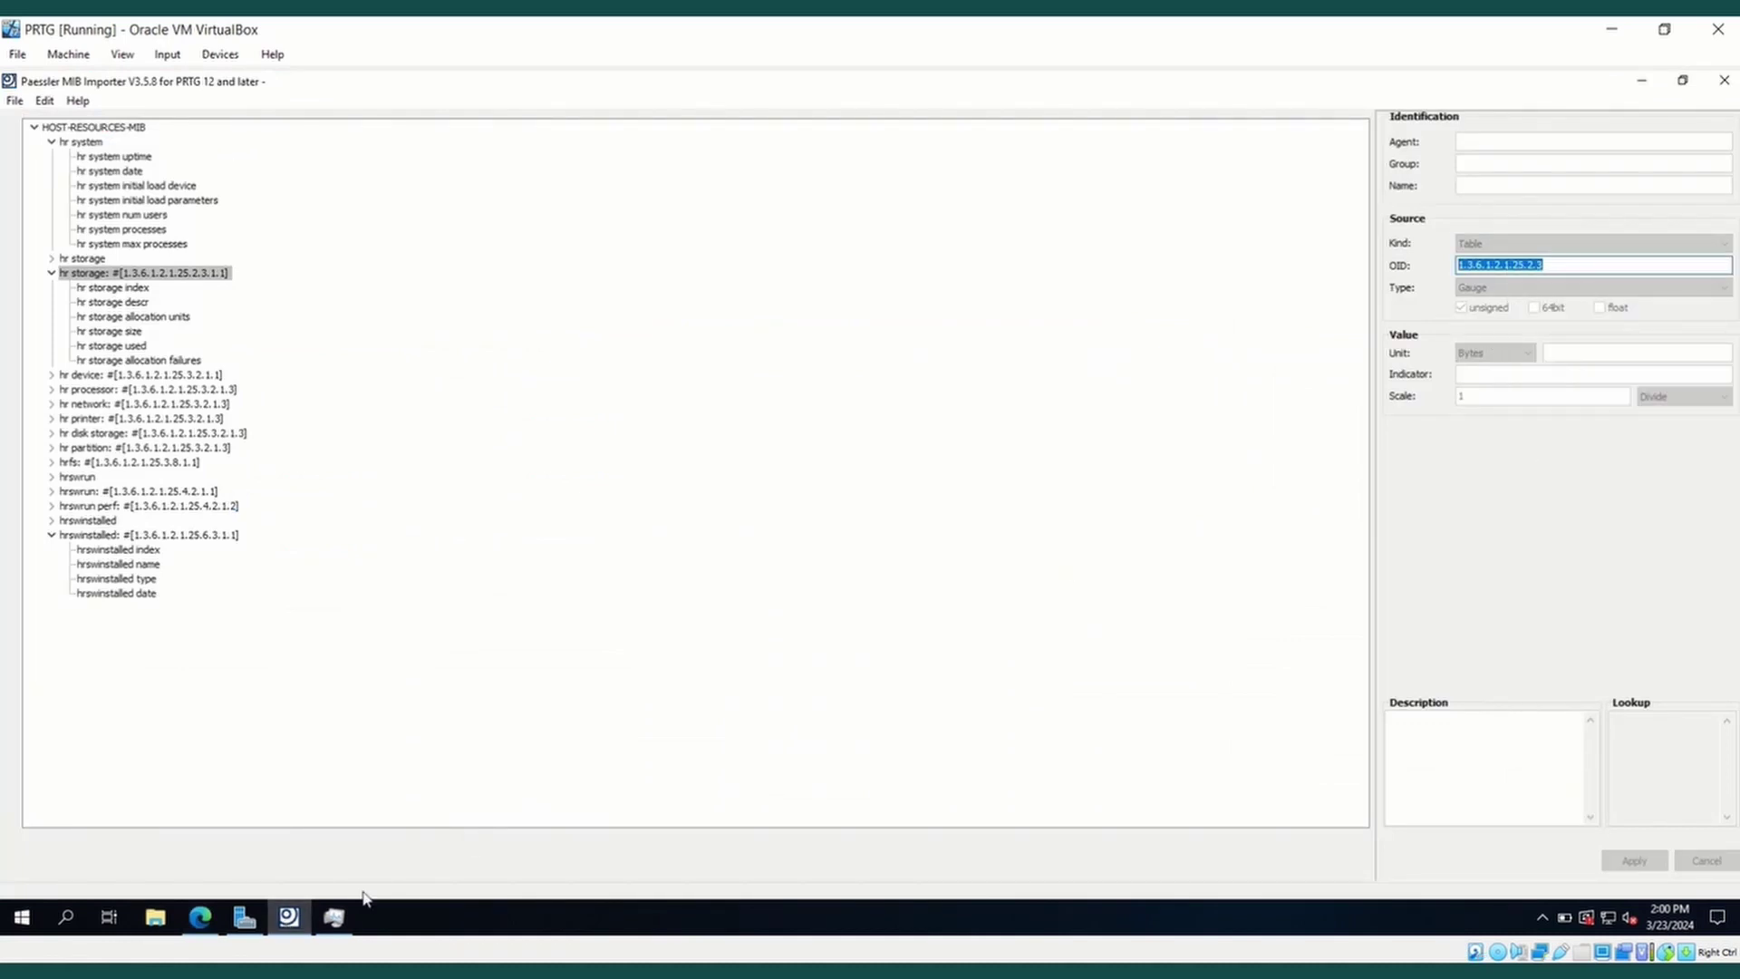
click(220, 912)
double_click(564, 522)
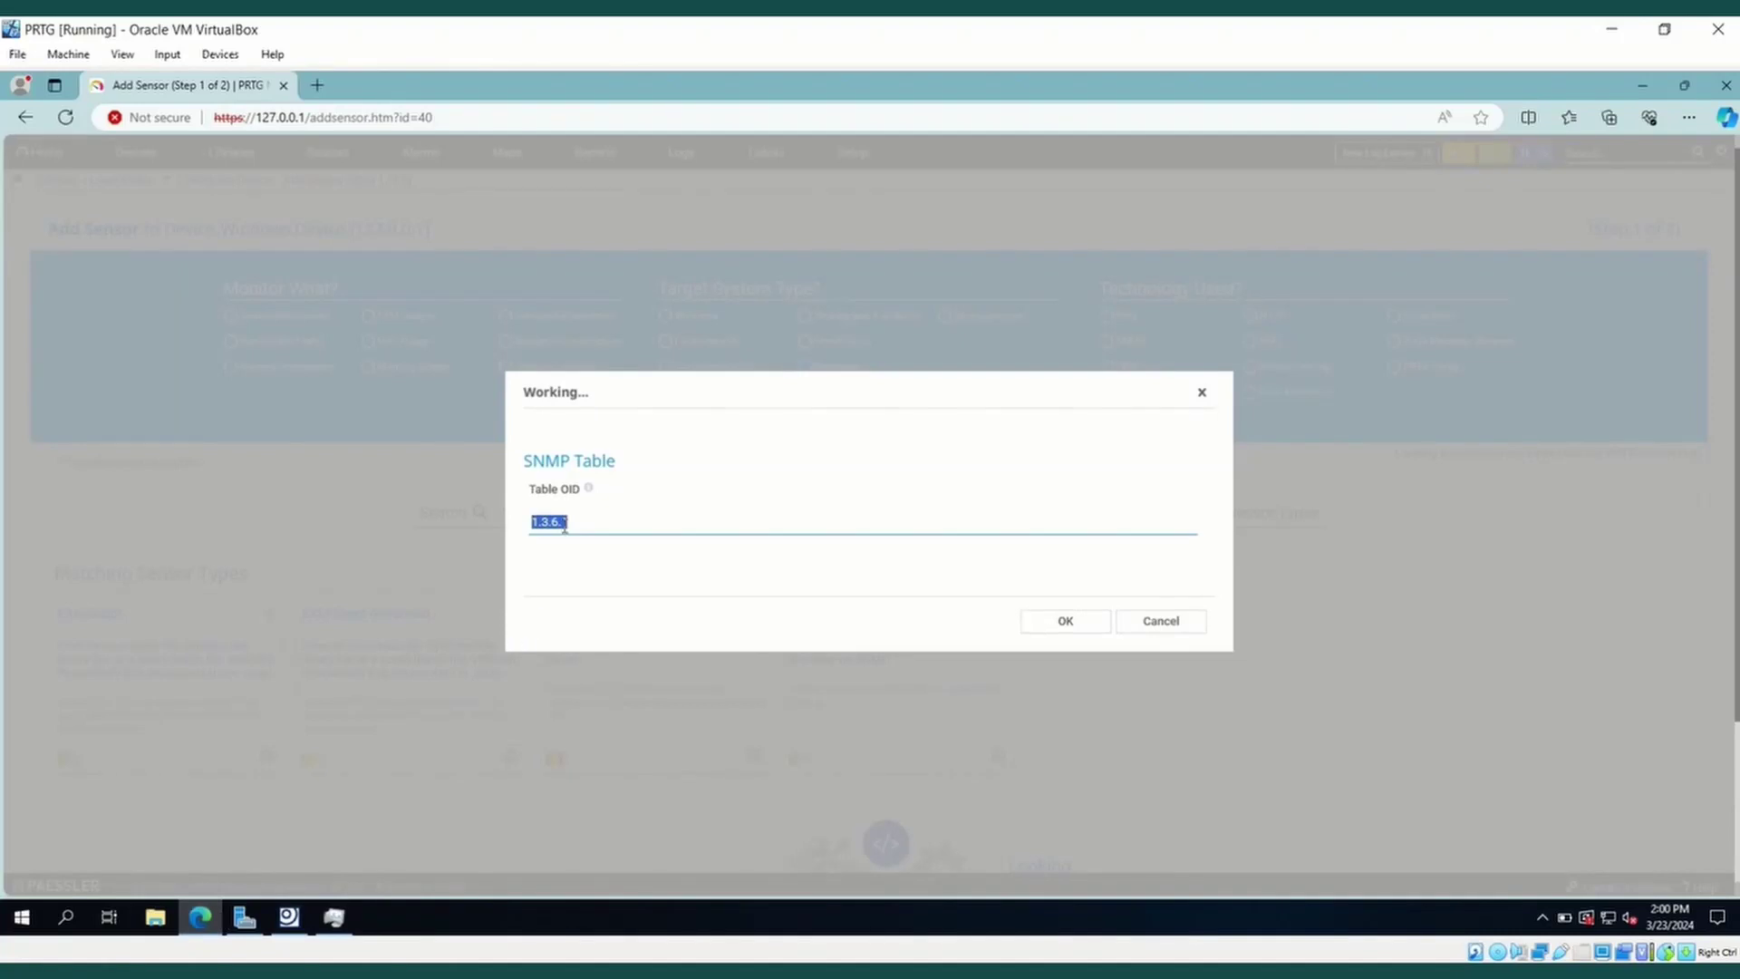
right_click(564, 523)
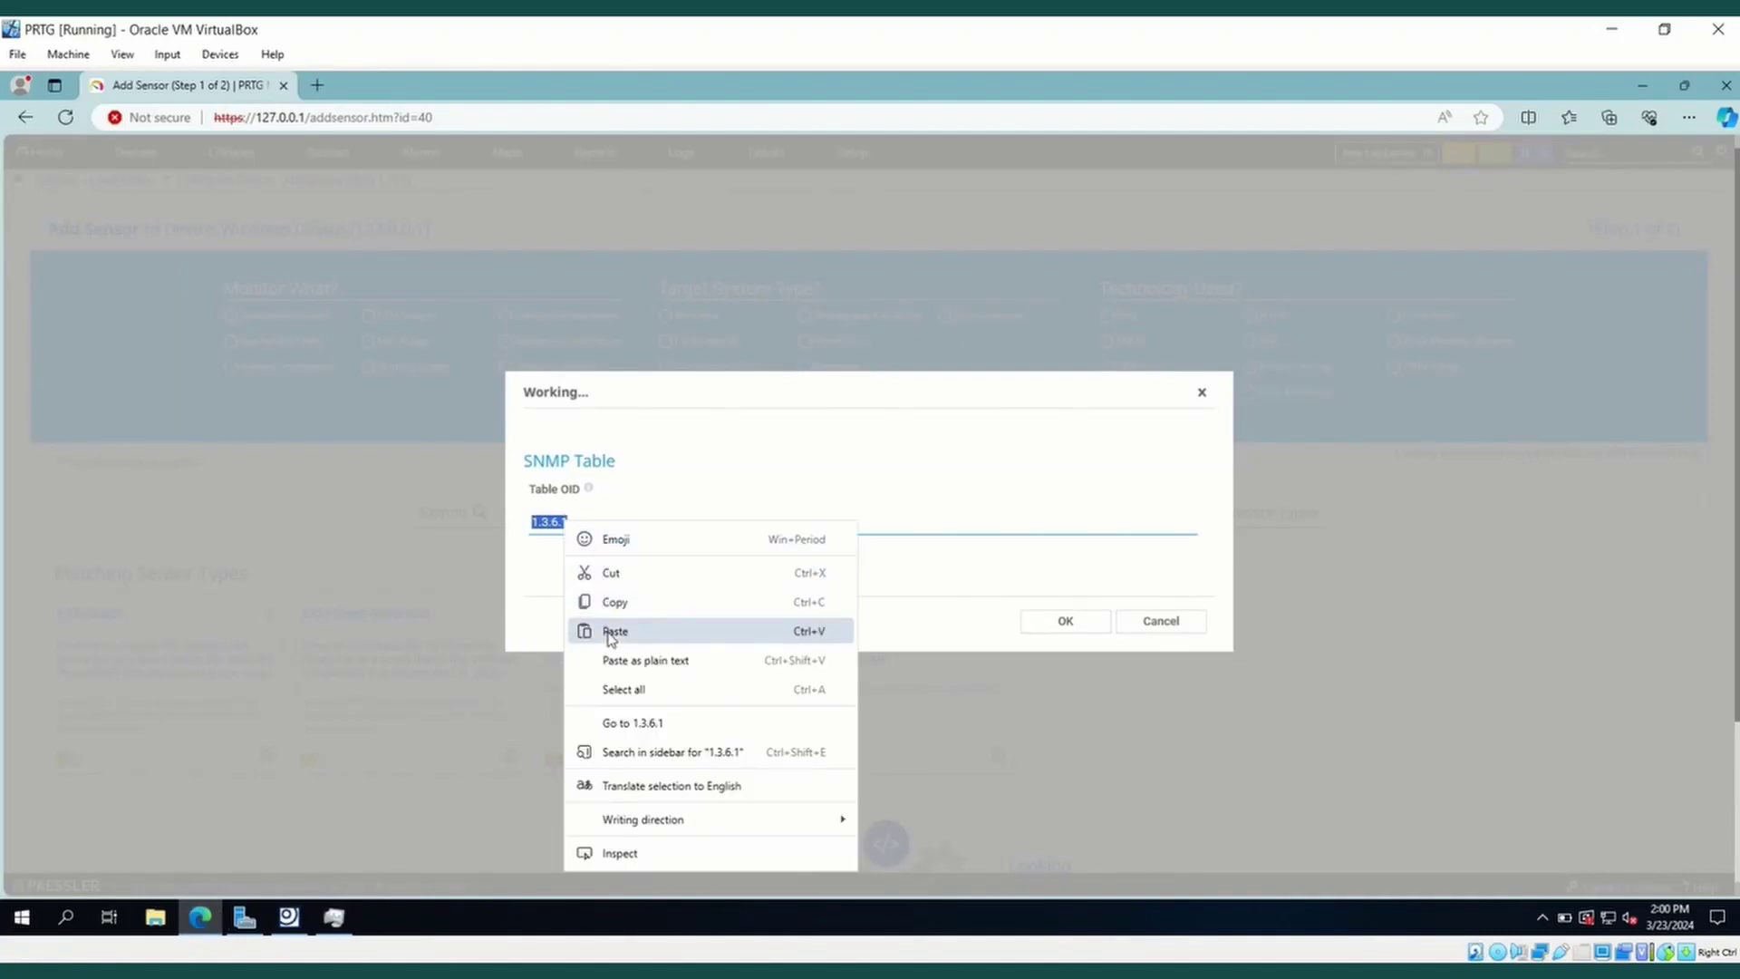
click(614, 632)
click(1065, 621)
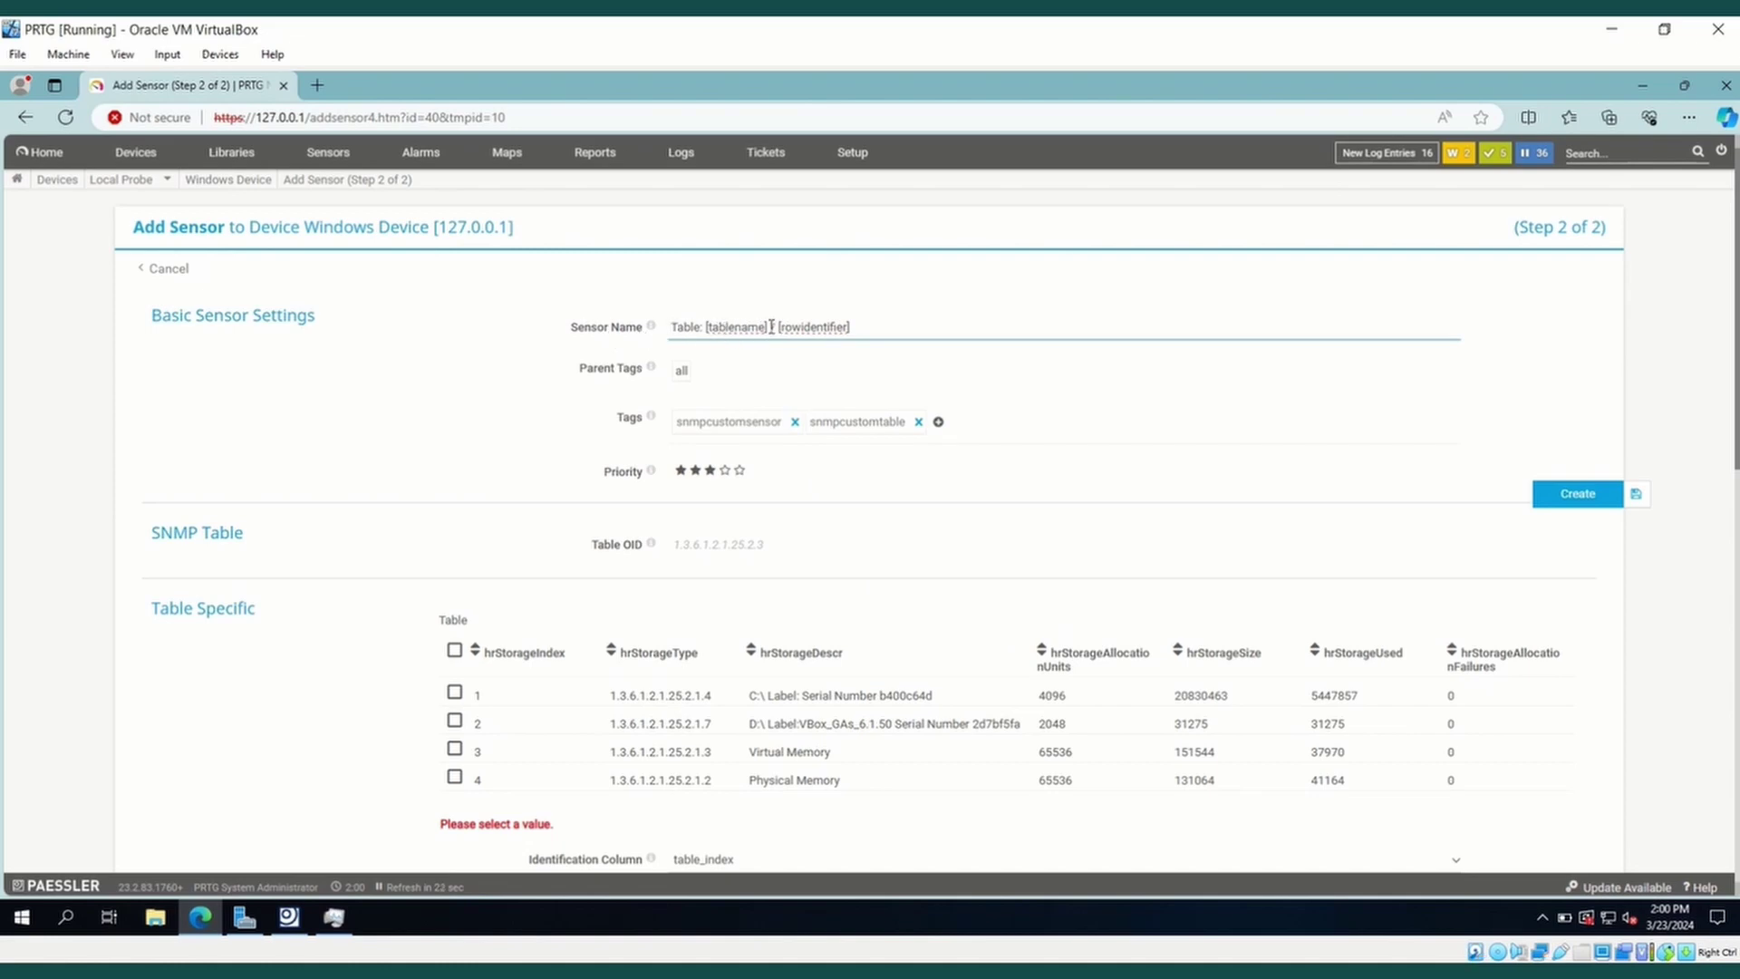
Remove the [tablename] placeholder from the sensor name so that it reads "Table: [rowidentifier]".
drag(778, 327, 705, 330)
key(BackSpace)
scroll(1736, 425, down, 1)
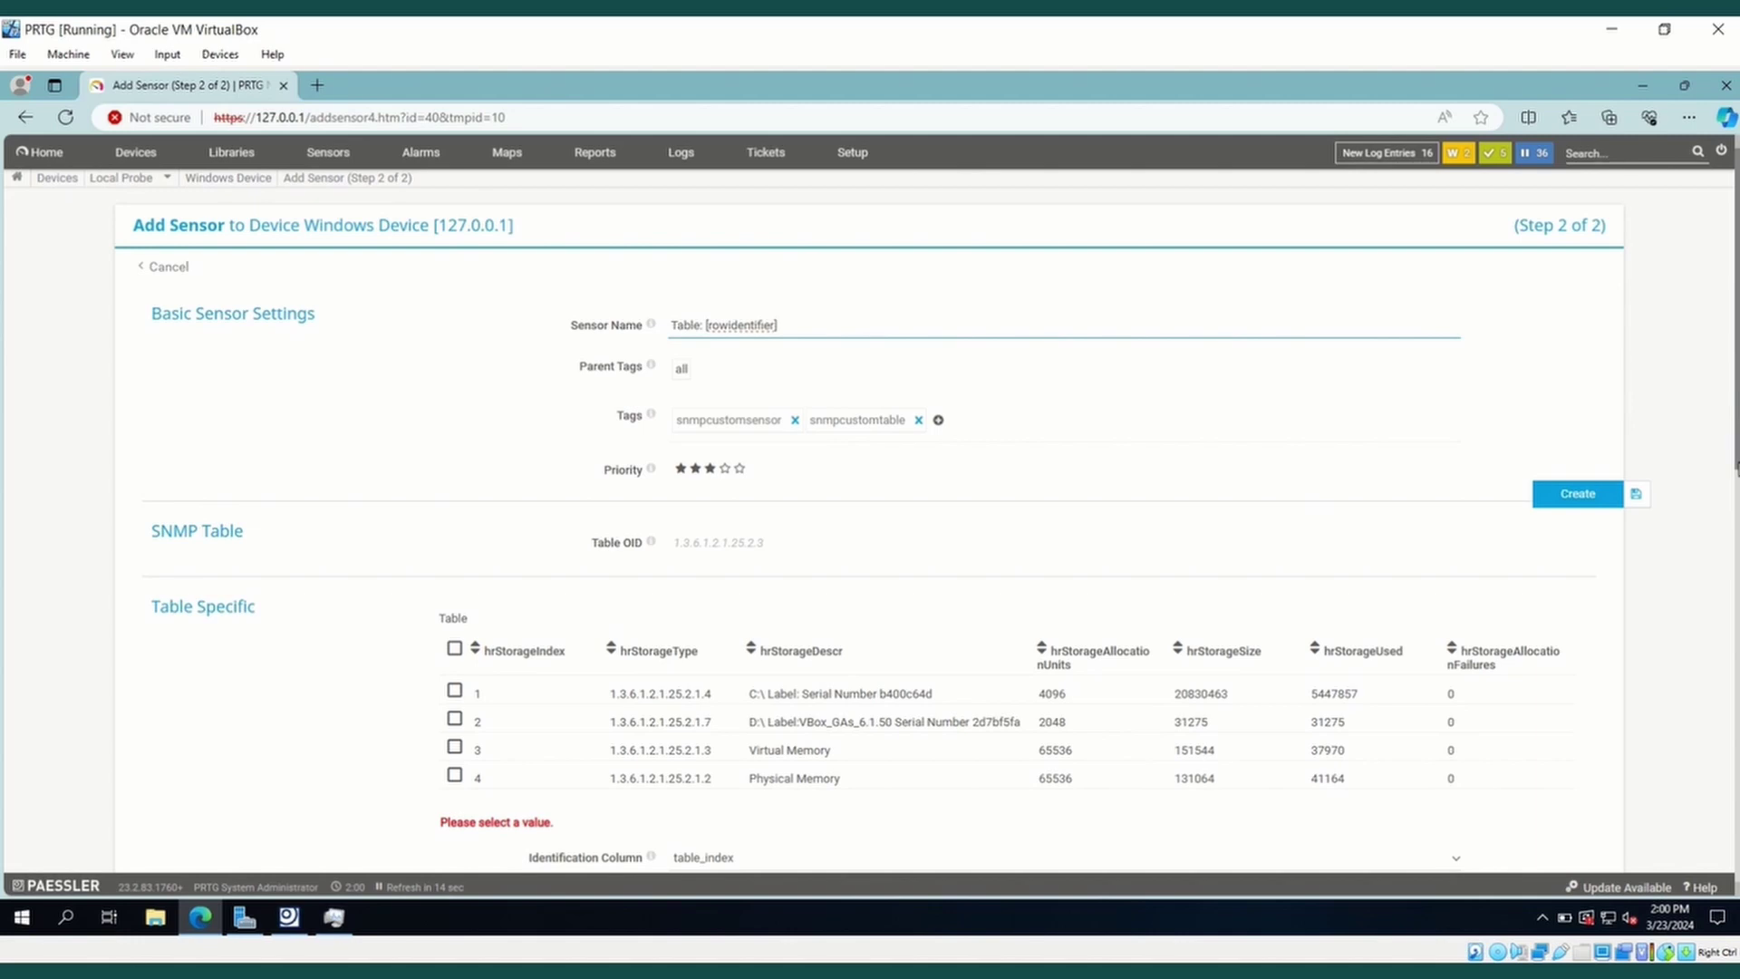
Include the C:\ drive row of the storage table in the sensor and set the Identification Column to hrStorageDescr.
scroll(1736, 480, down, 2)
scroll(1736, 481, up, 1)
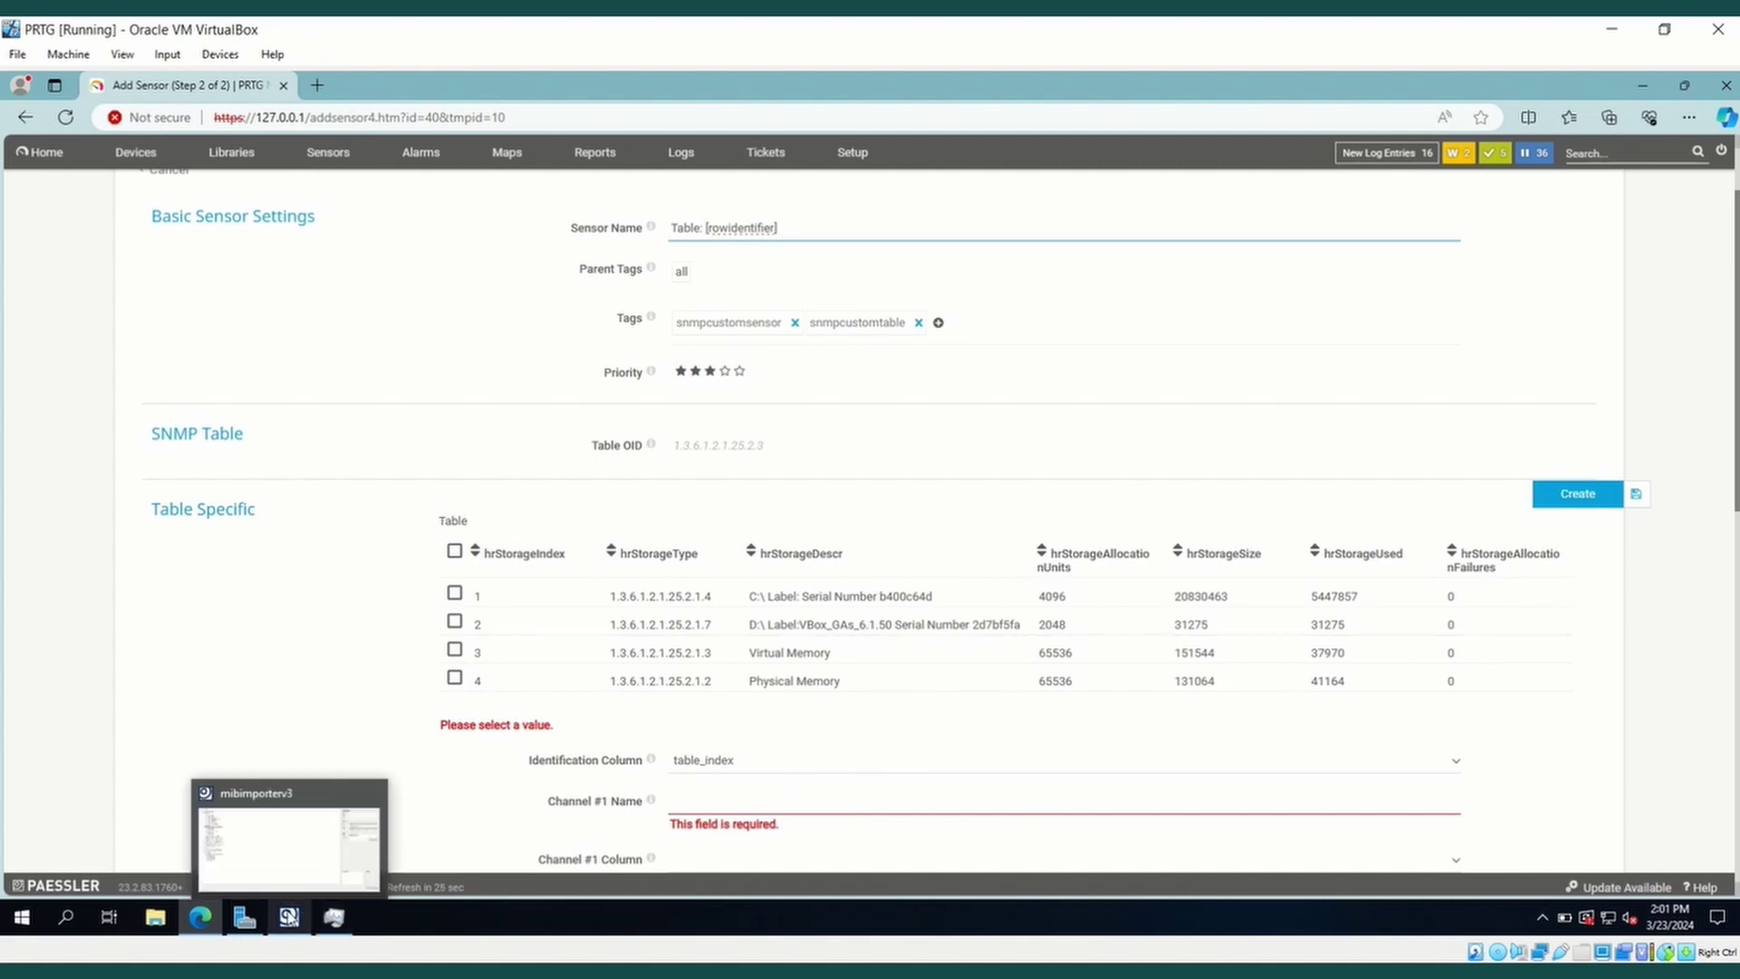
click(289, 917)
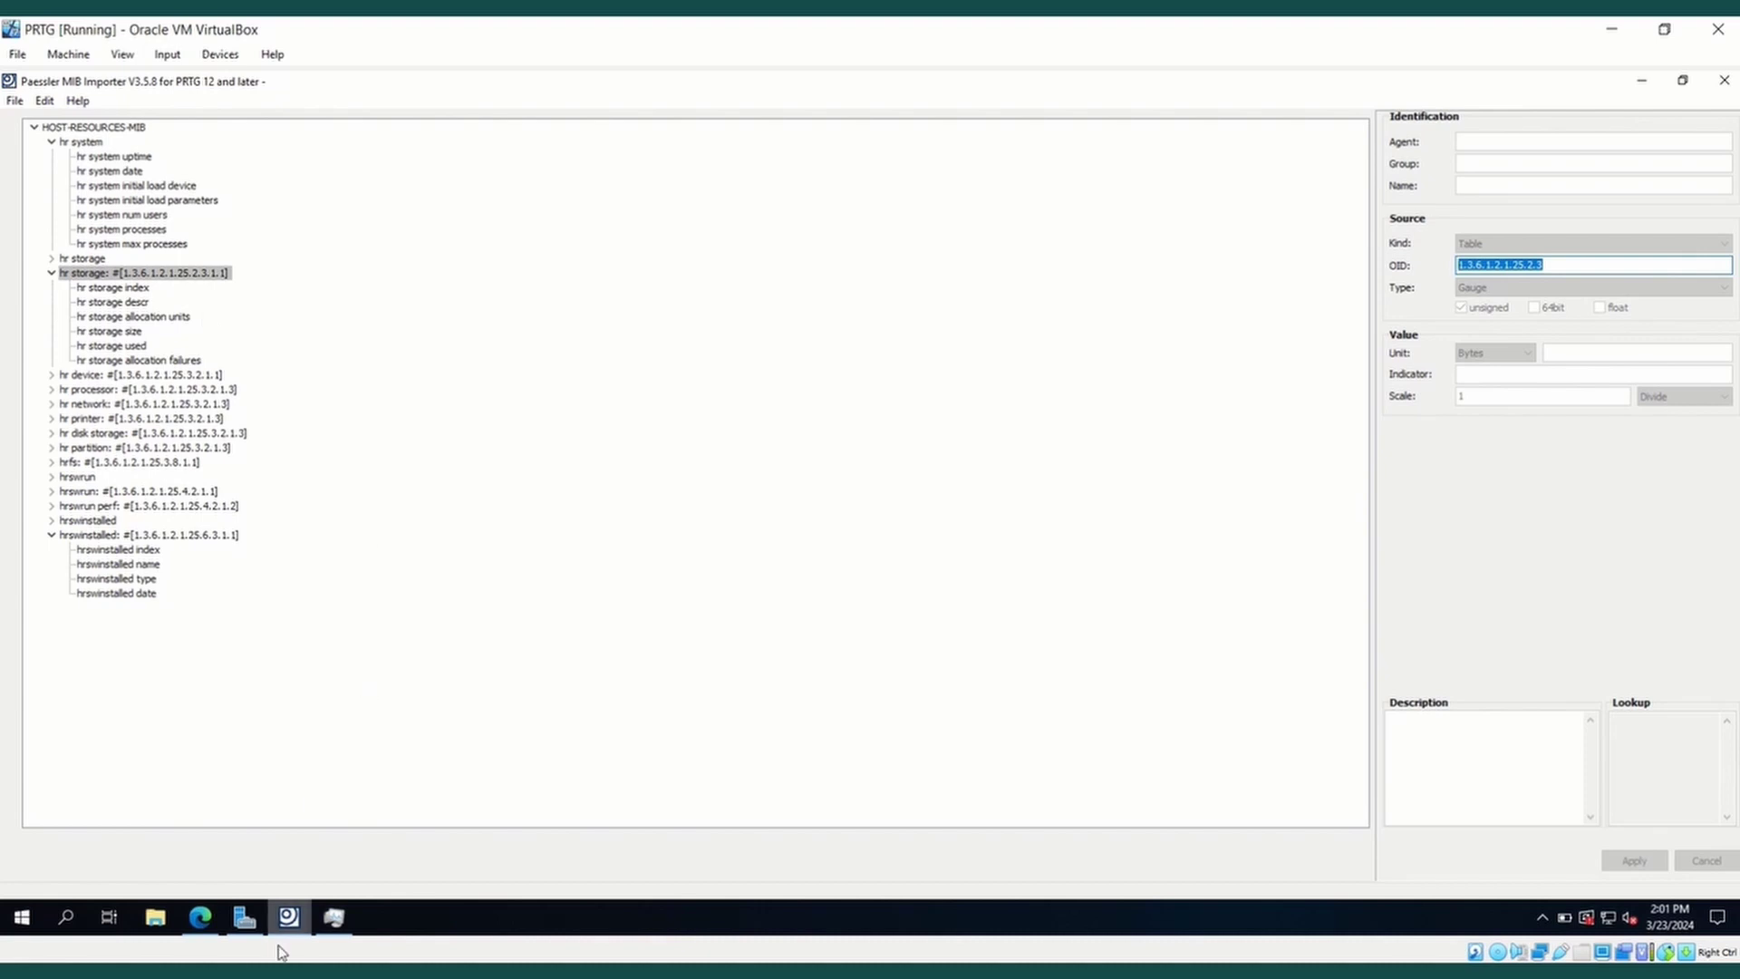
click(289, 917)
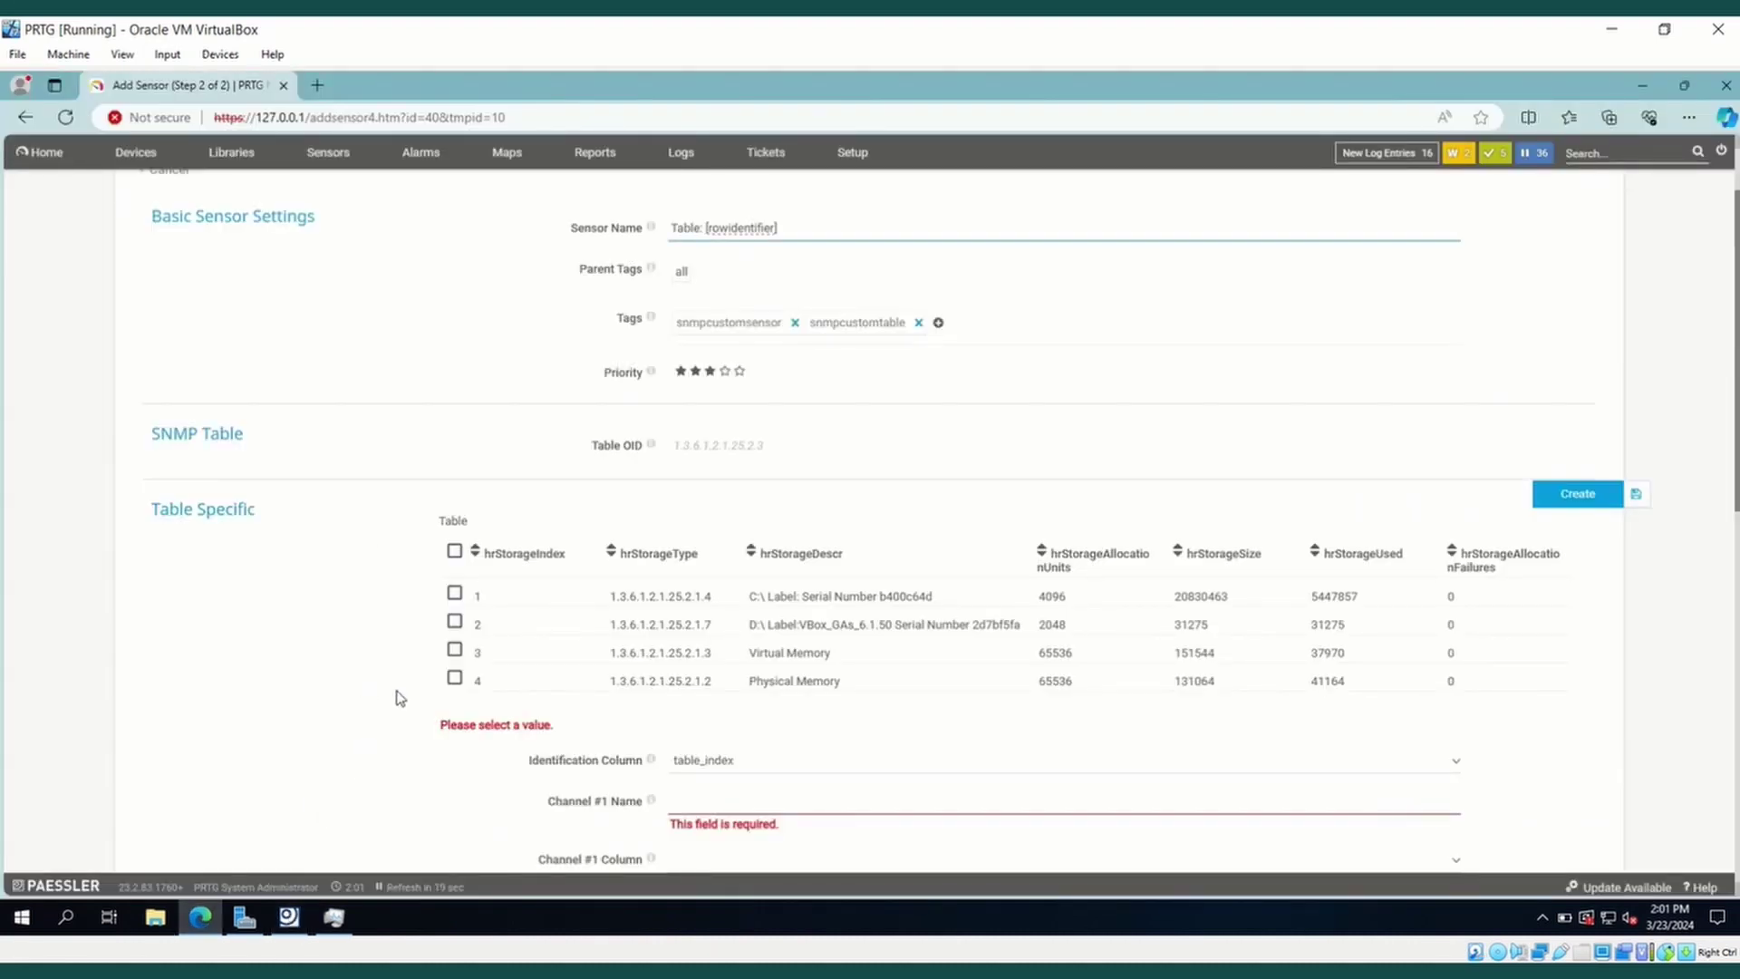
click(455, 595)
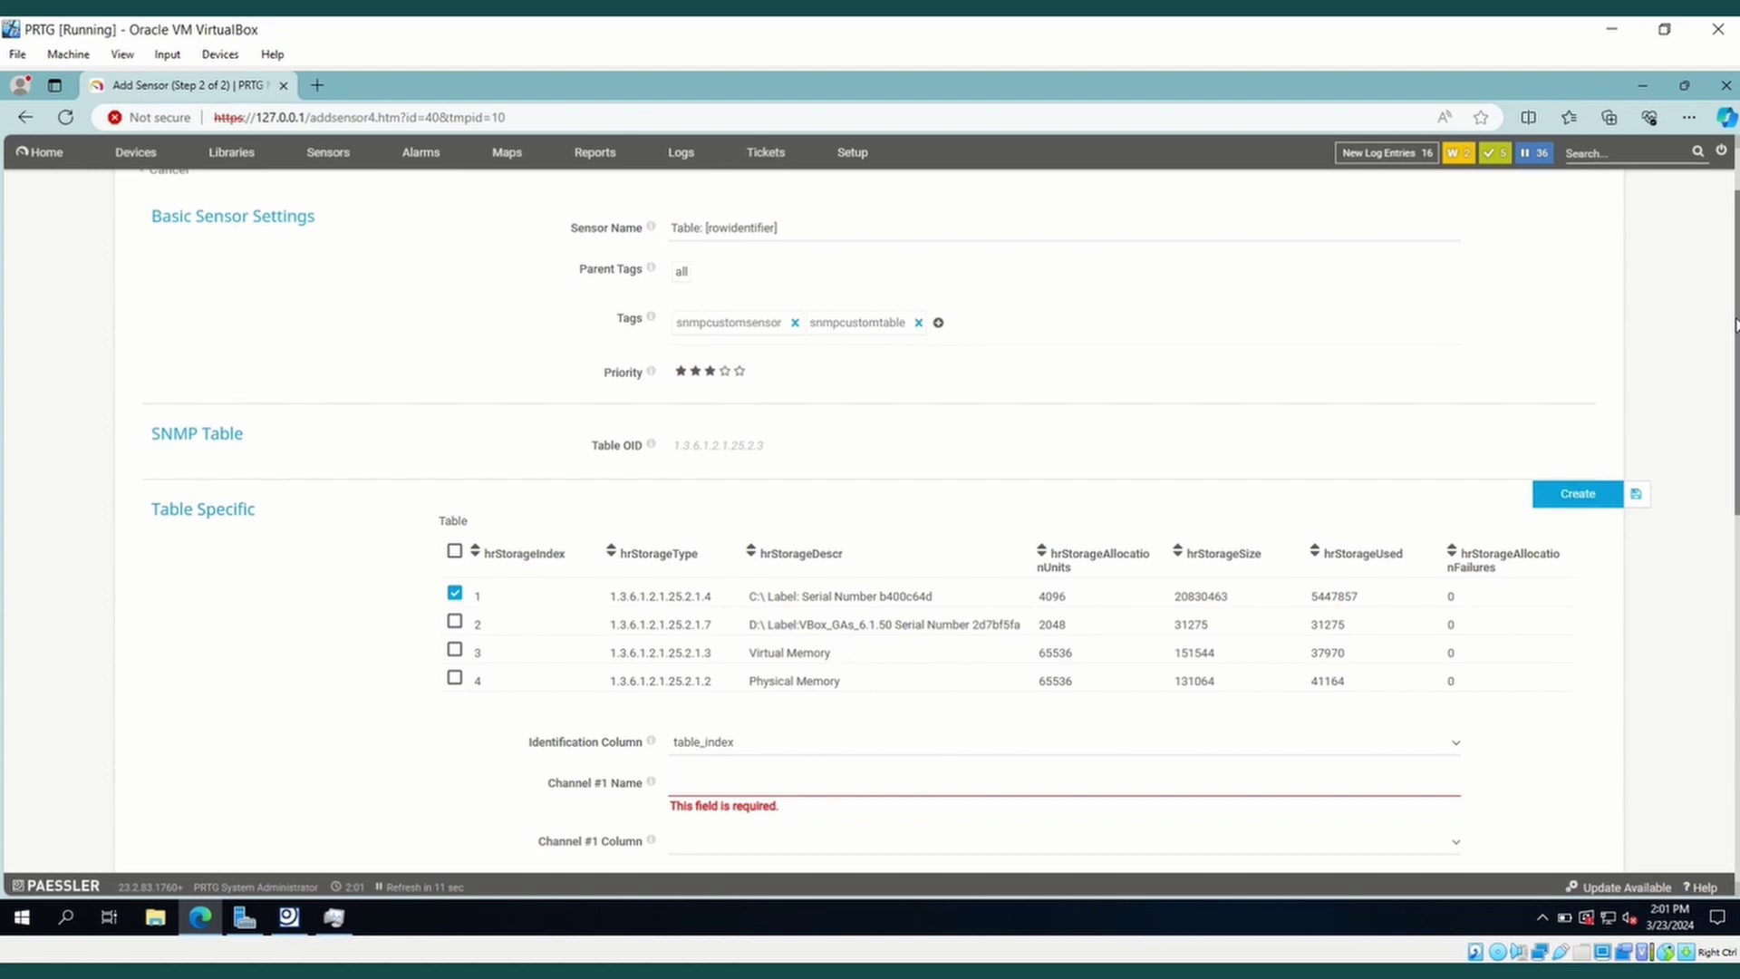
drag(1735, 326, 1735, 390)
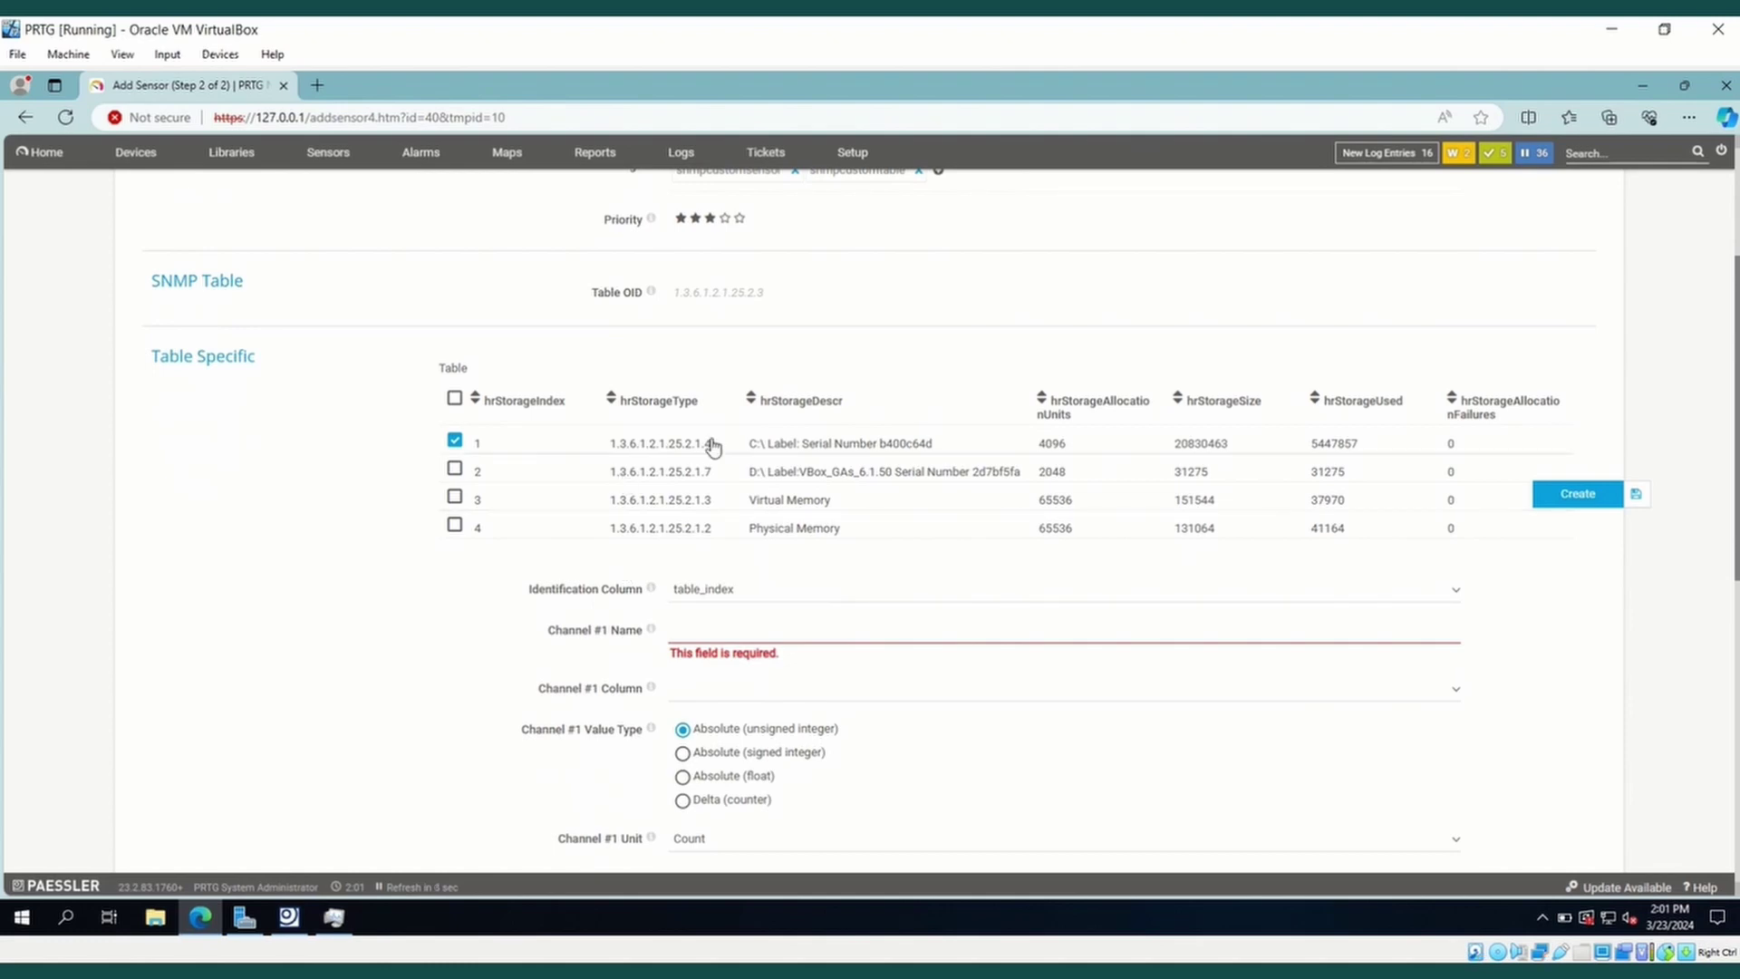
click(726, 600)
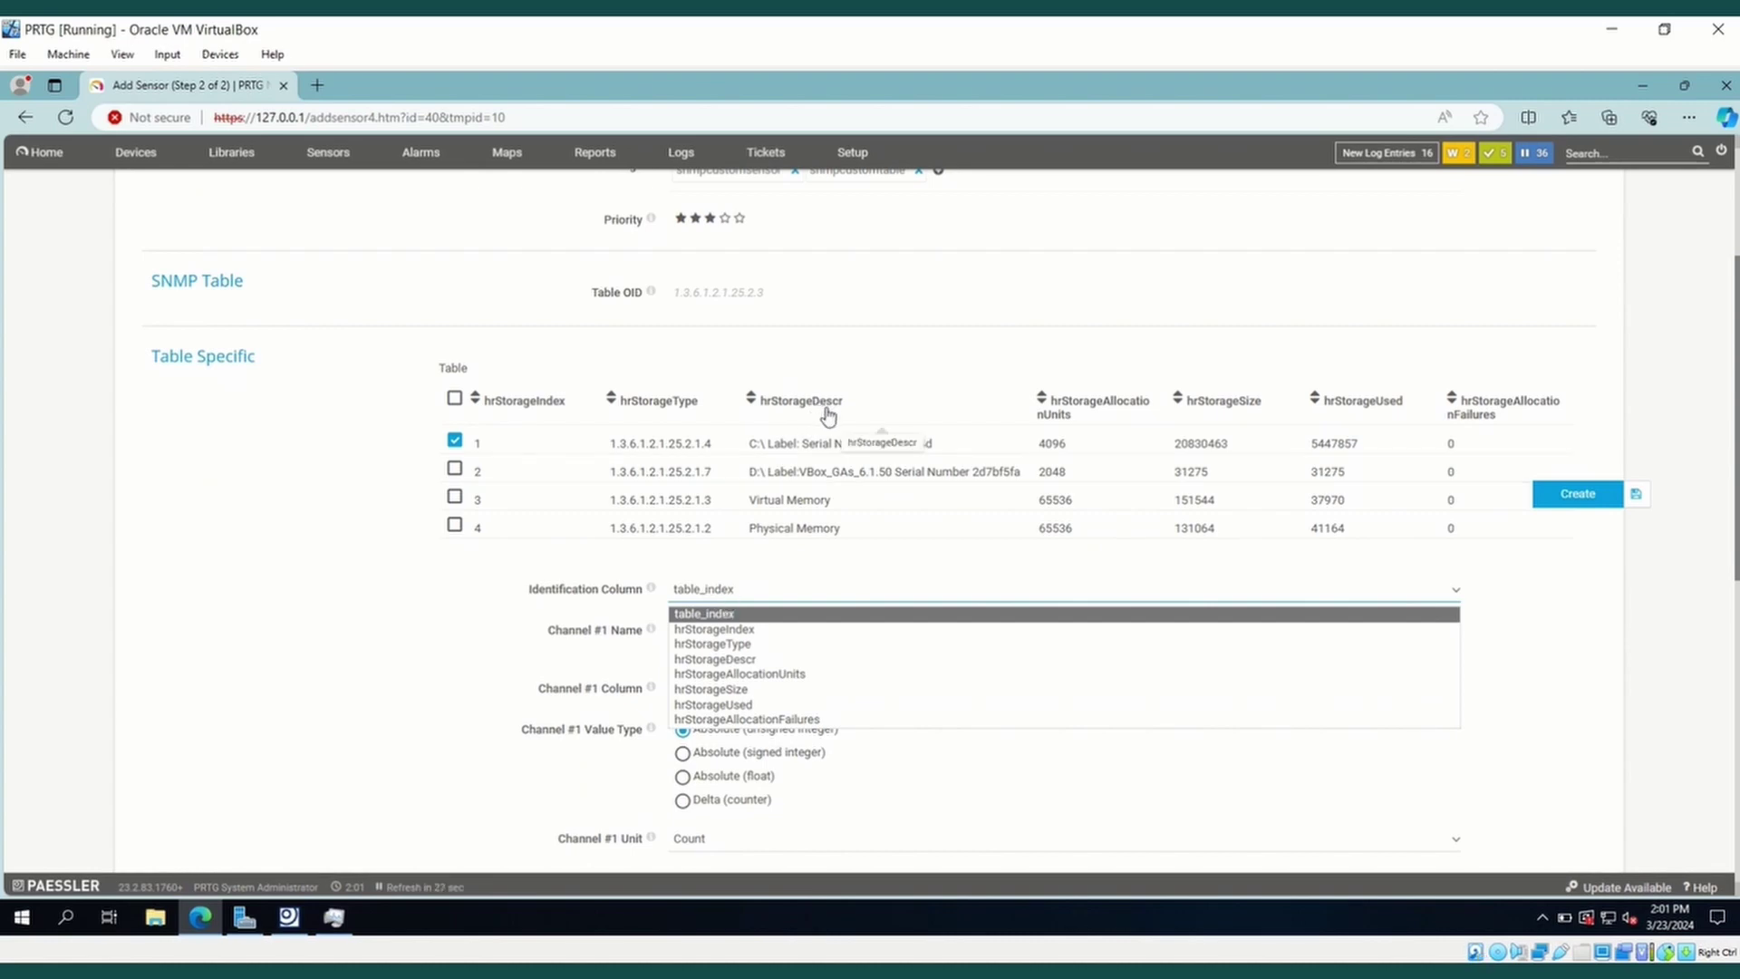
click(745, 669)
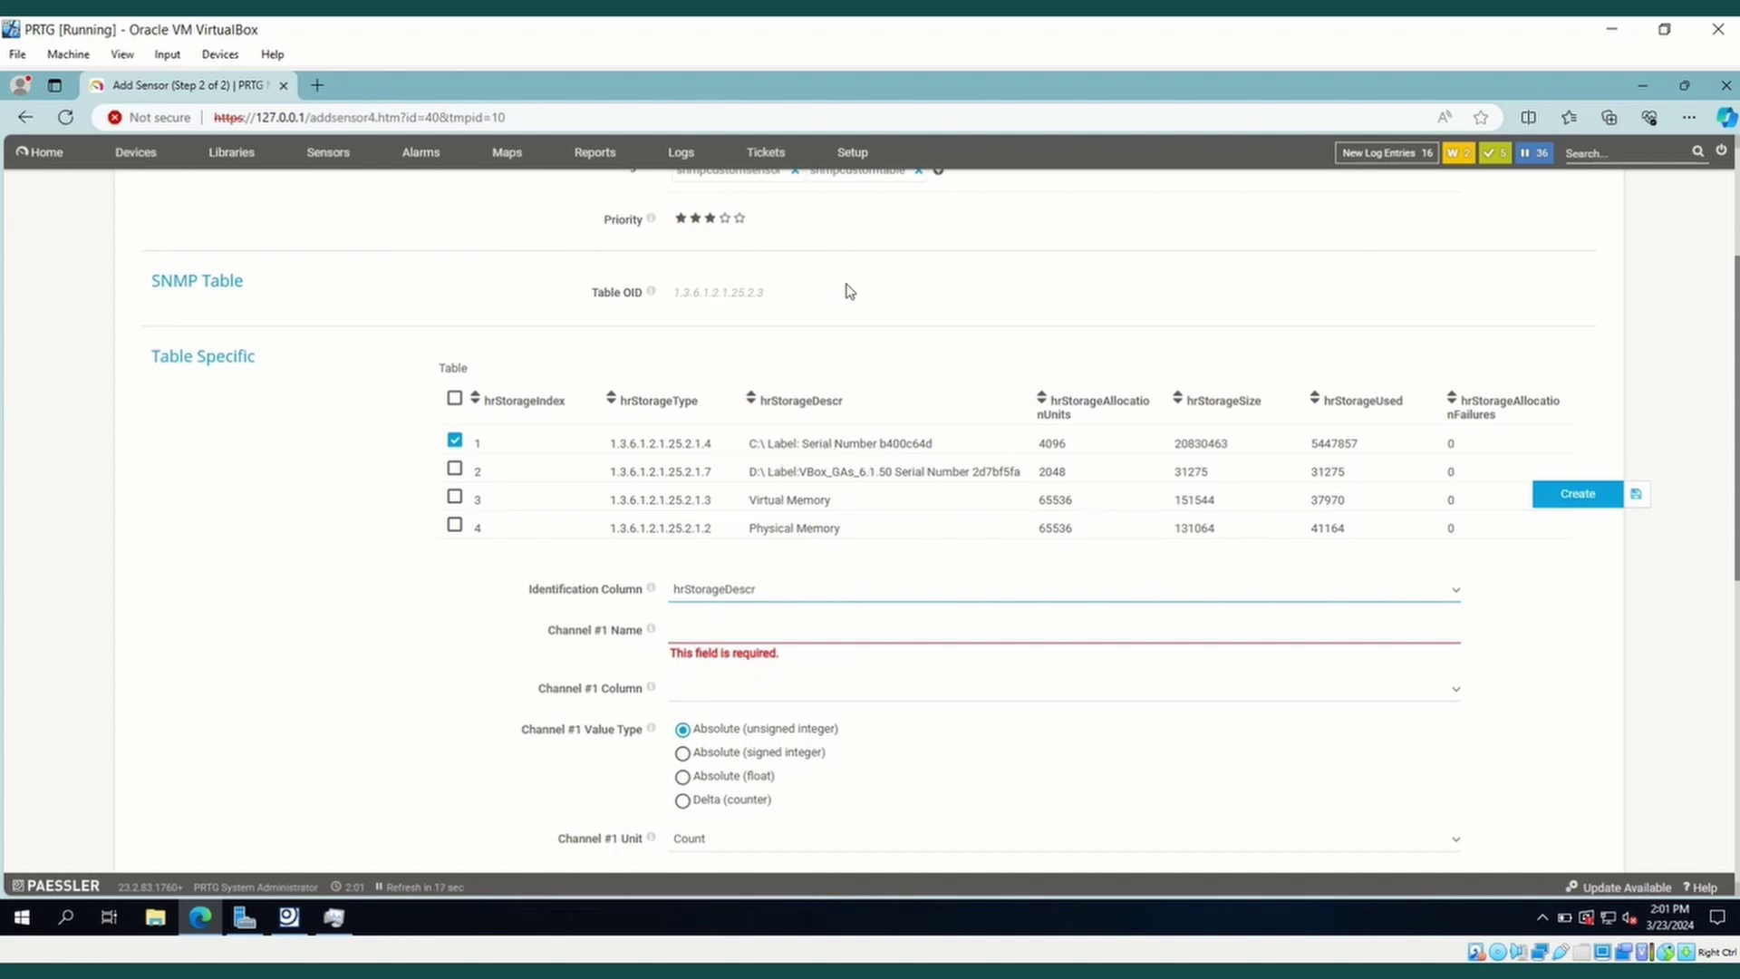
Name Channel #1 "size" and assign it the hrStorageSize column.
scroll(781, 214, up, 3)
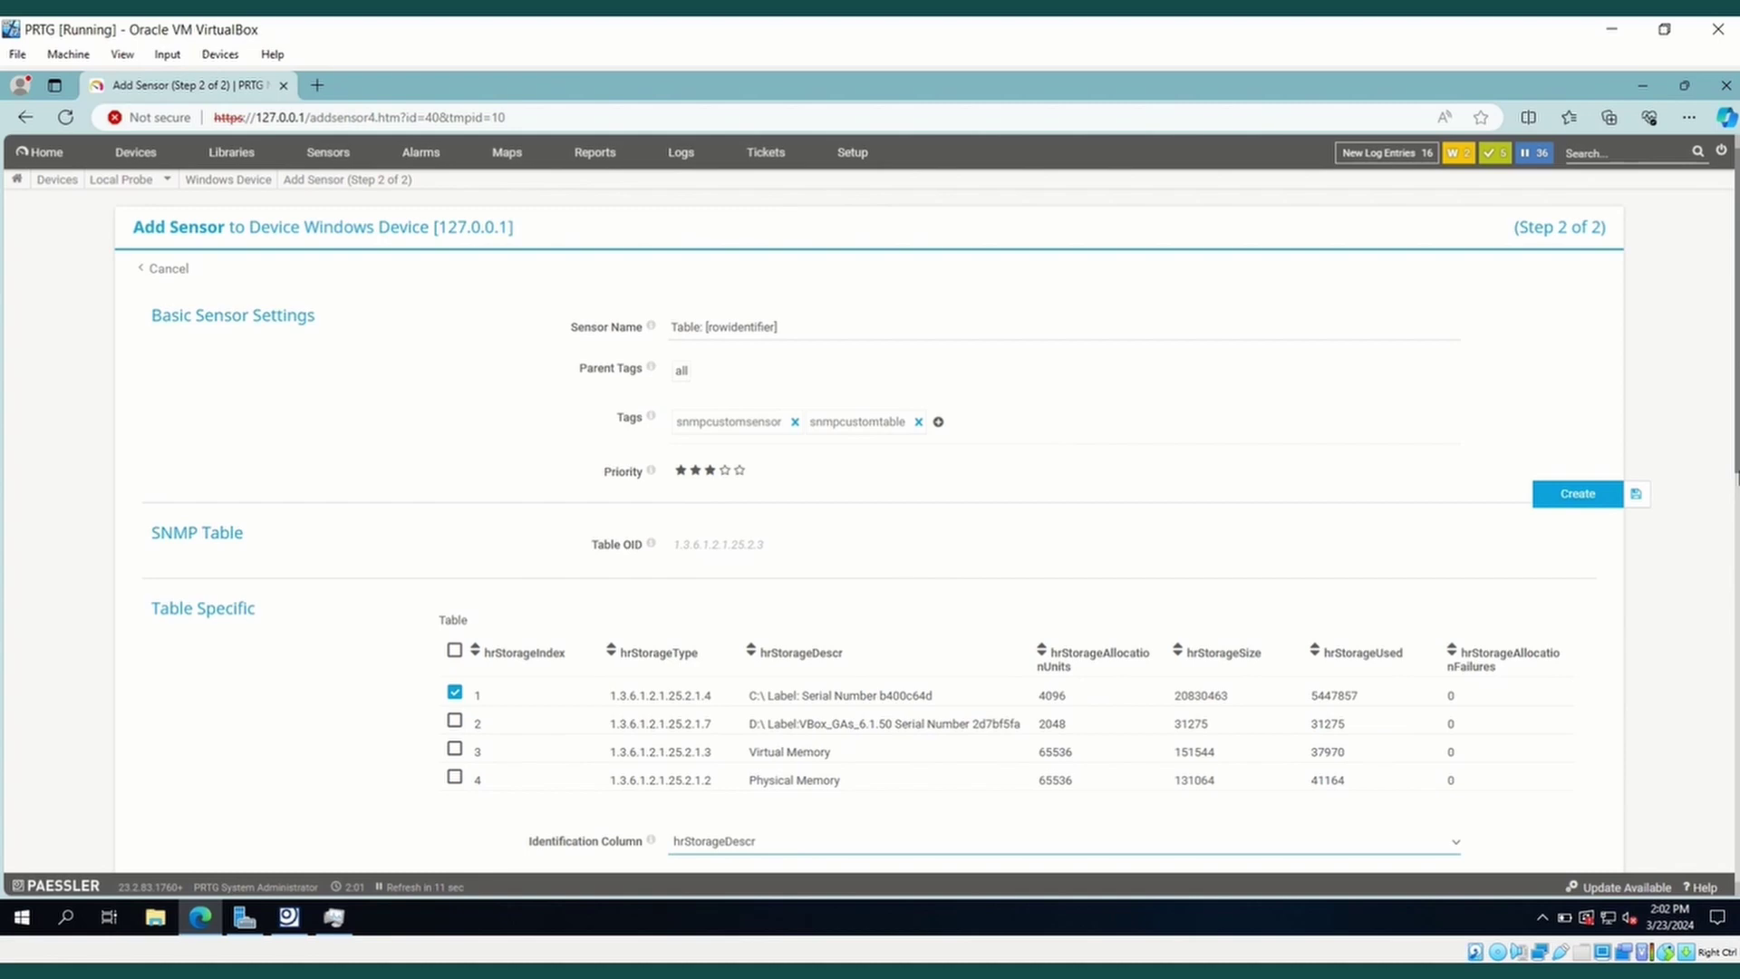
drag(1737, 471, 1737, 598)
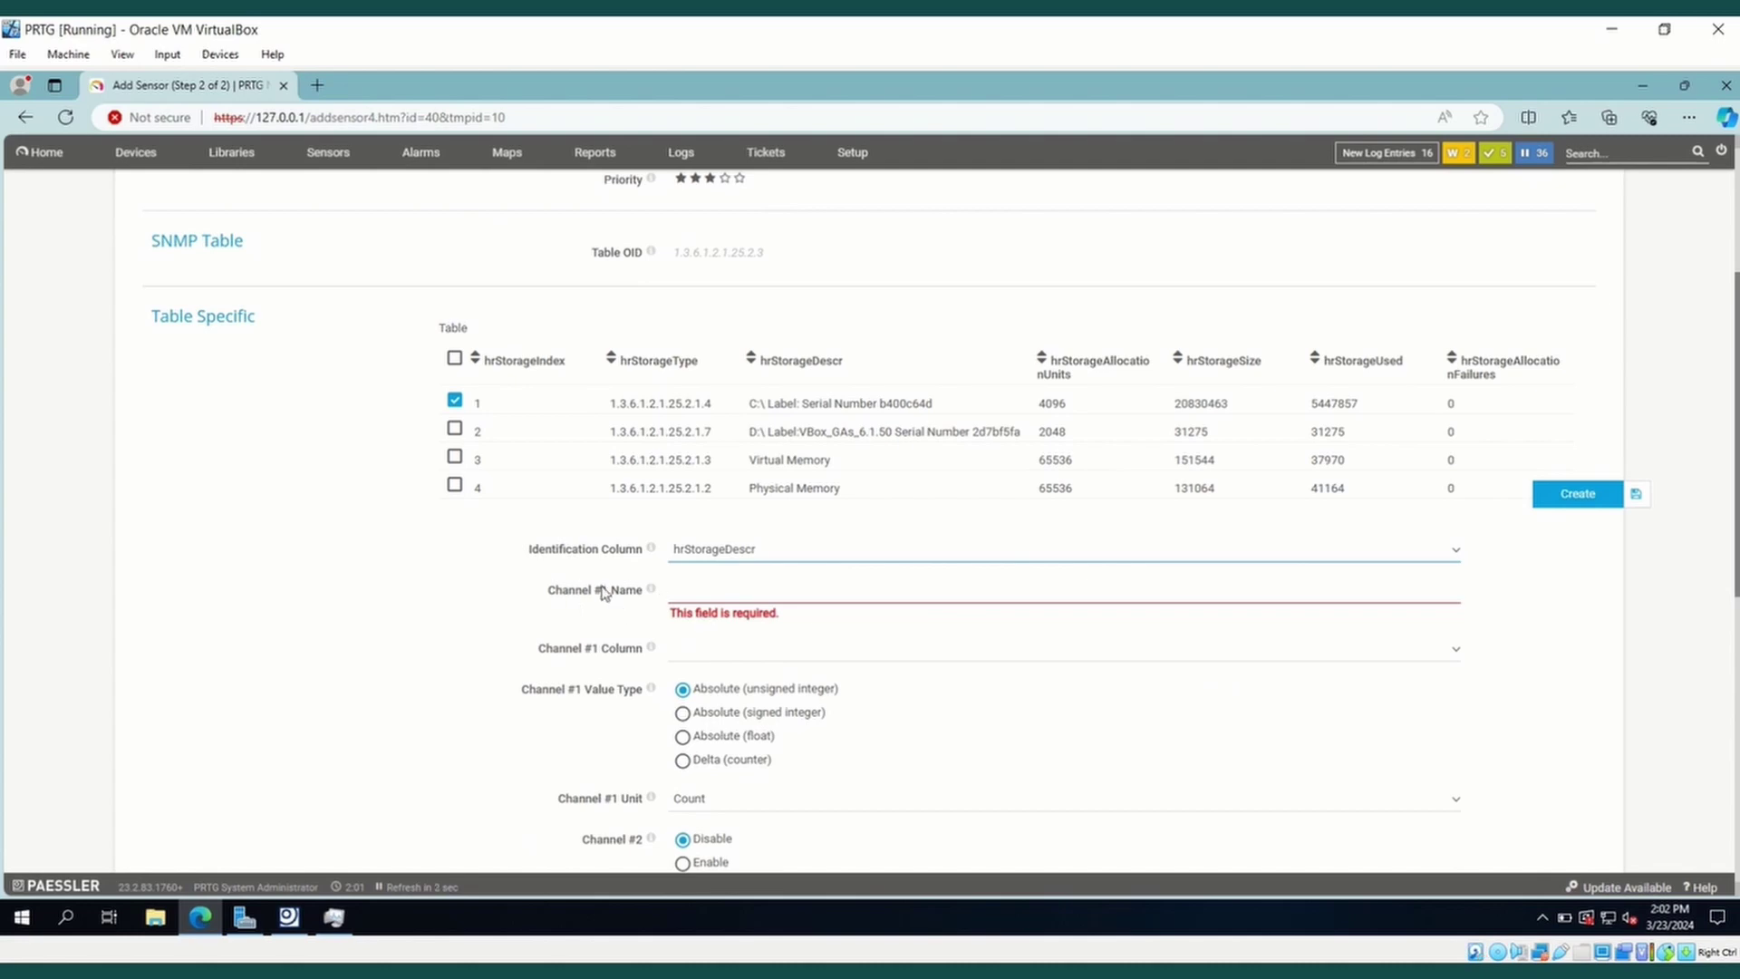
click(690, 587)
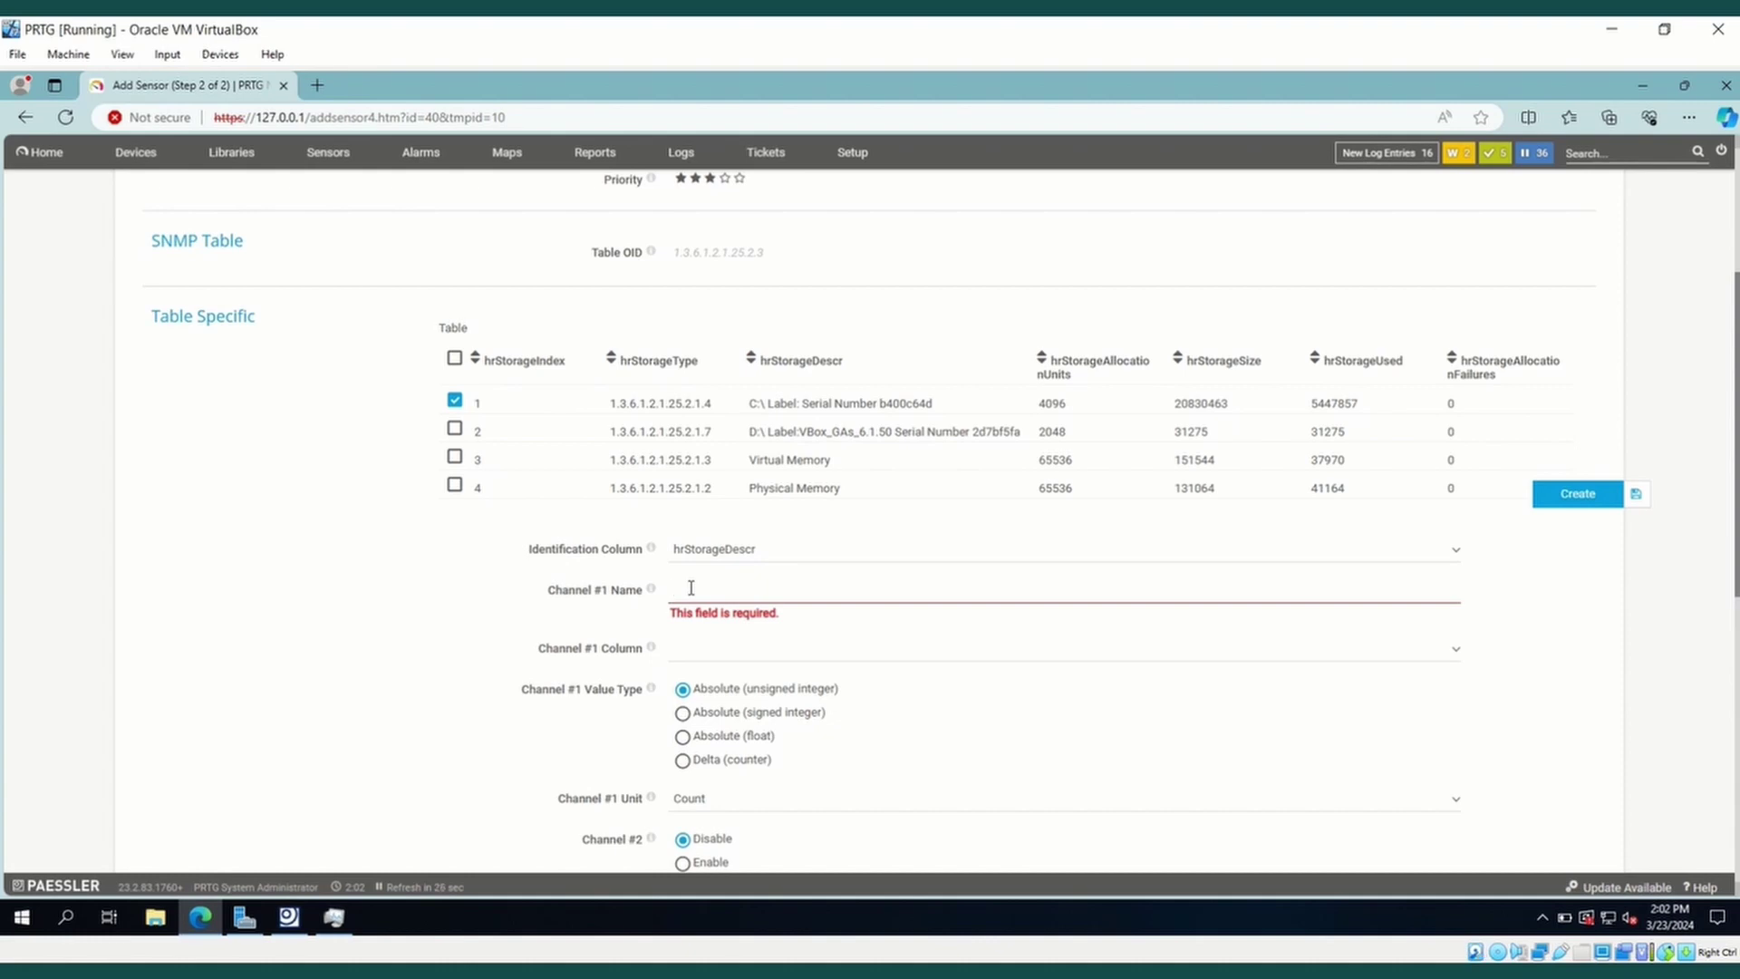
text(size)
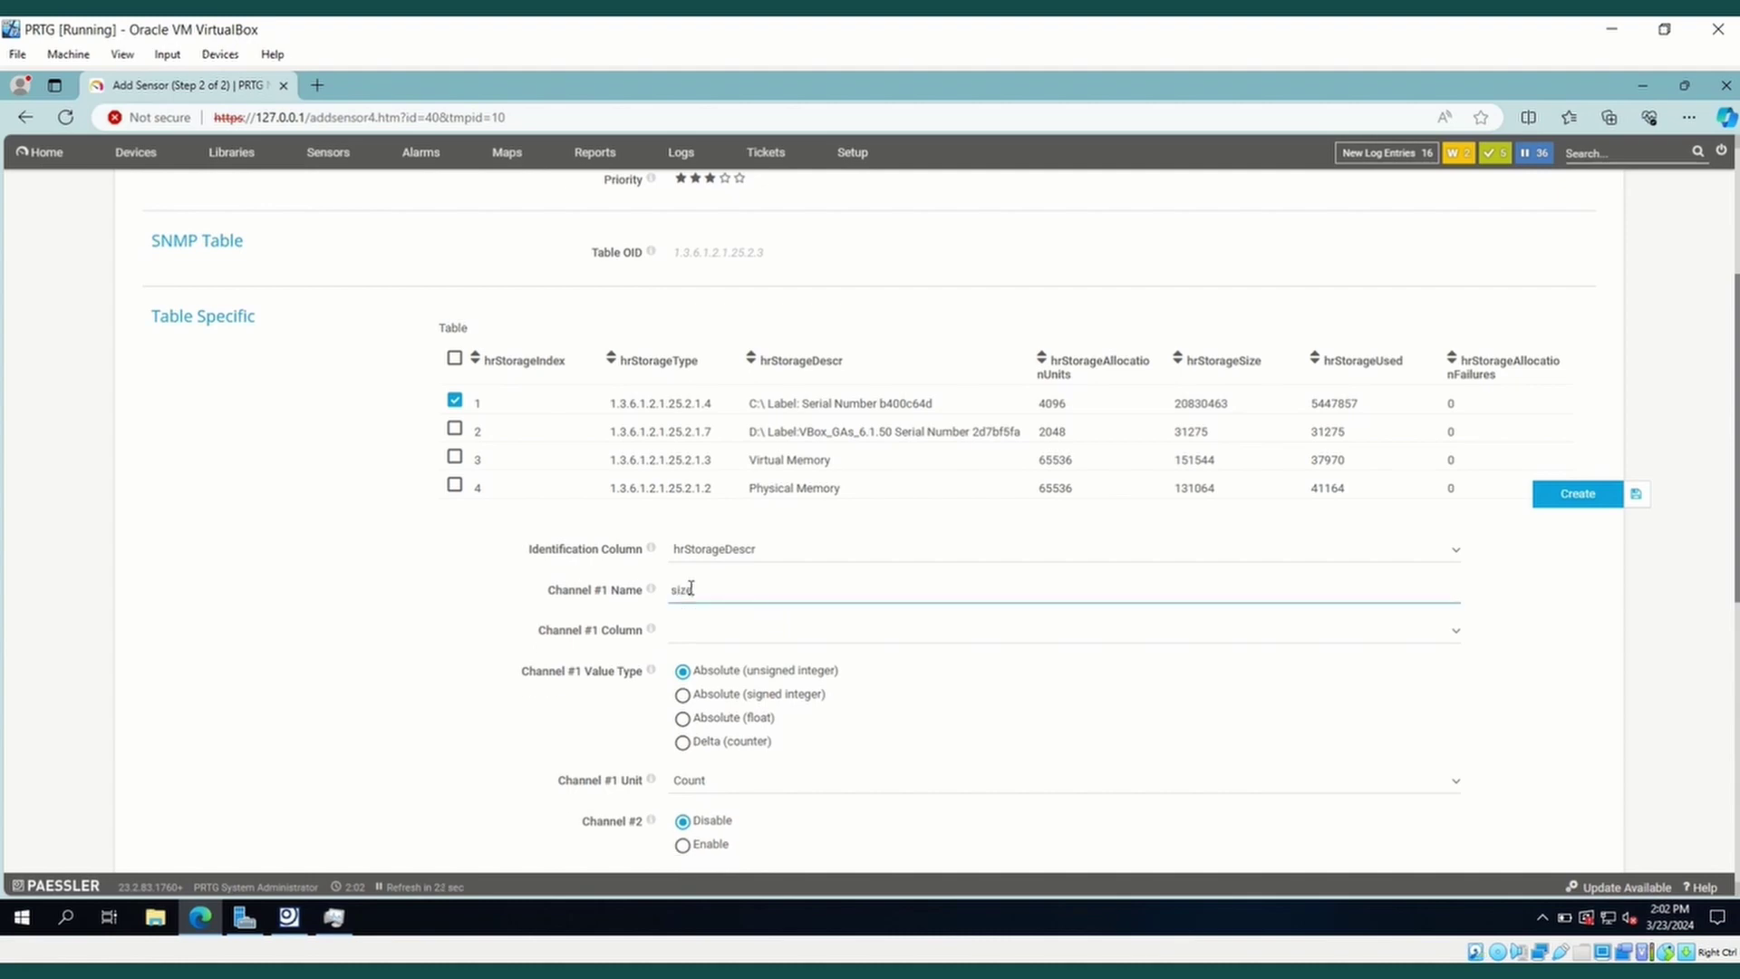
click(807, 639)
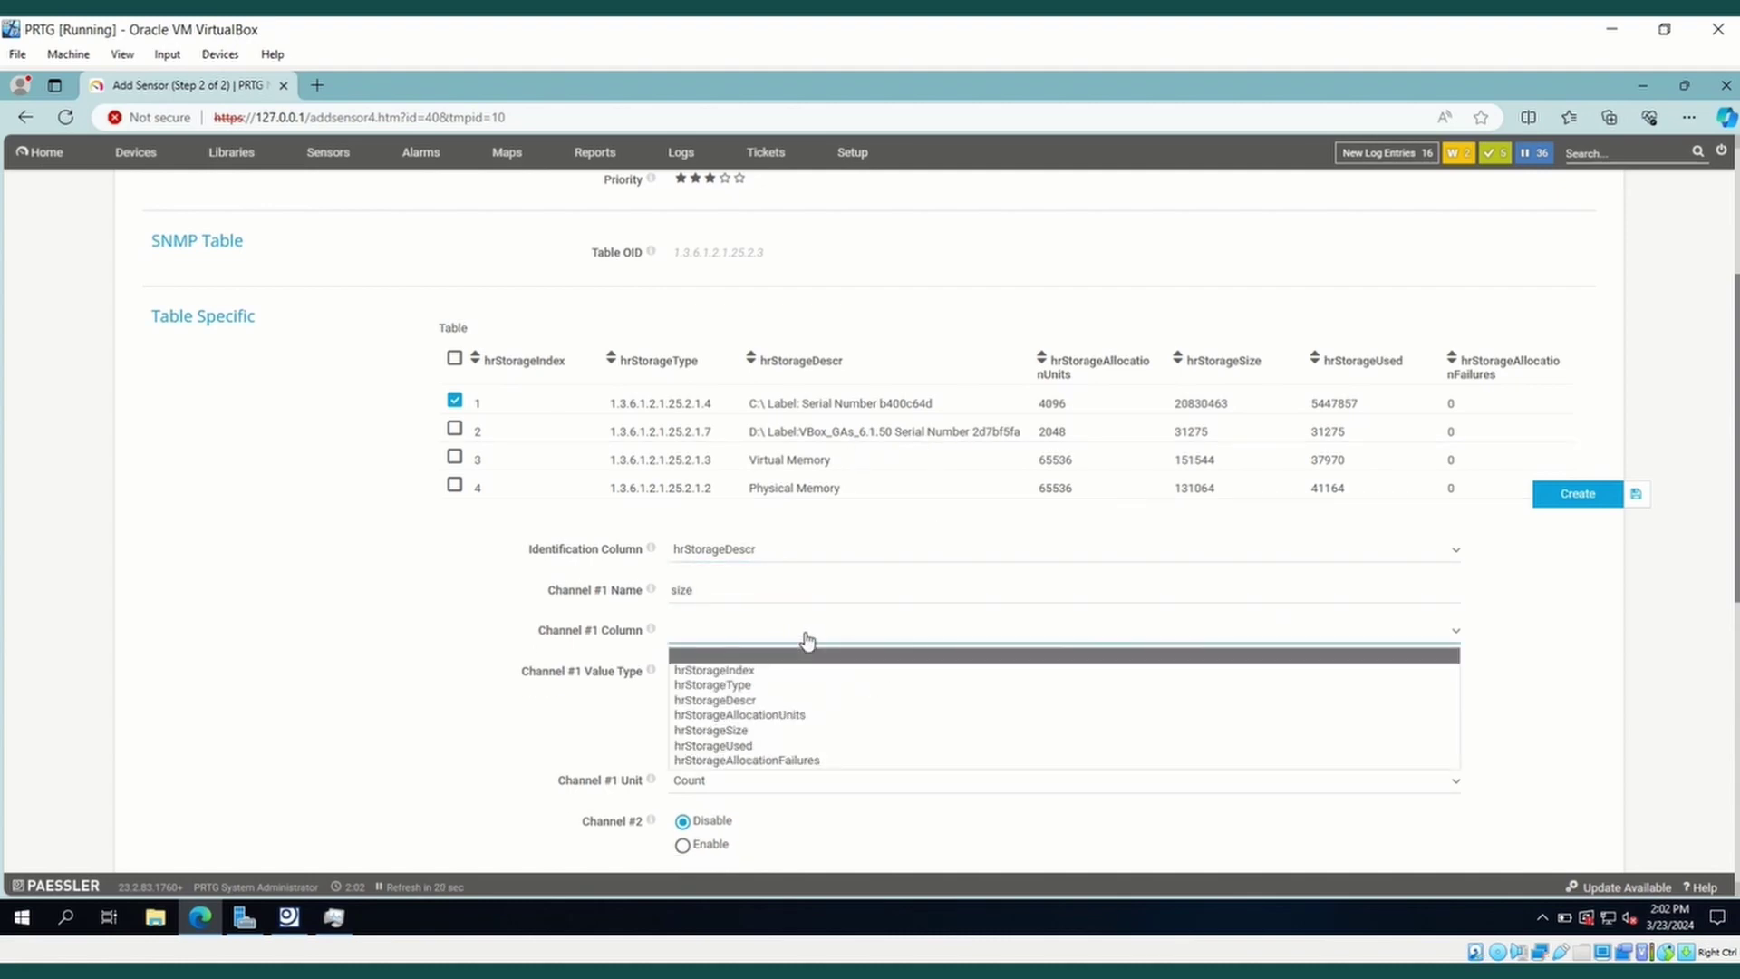
click(742, 731)
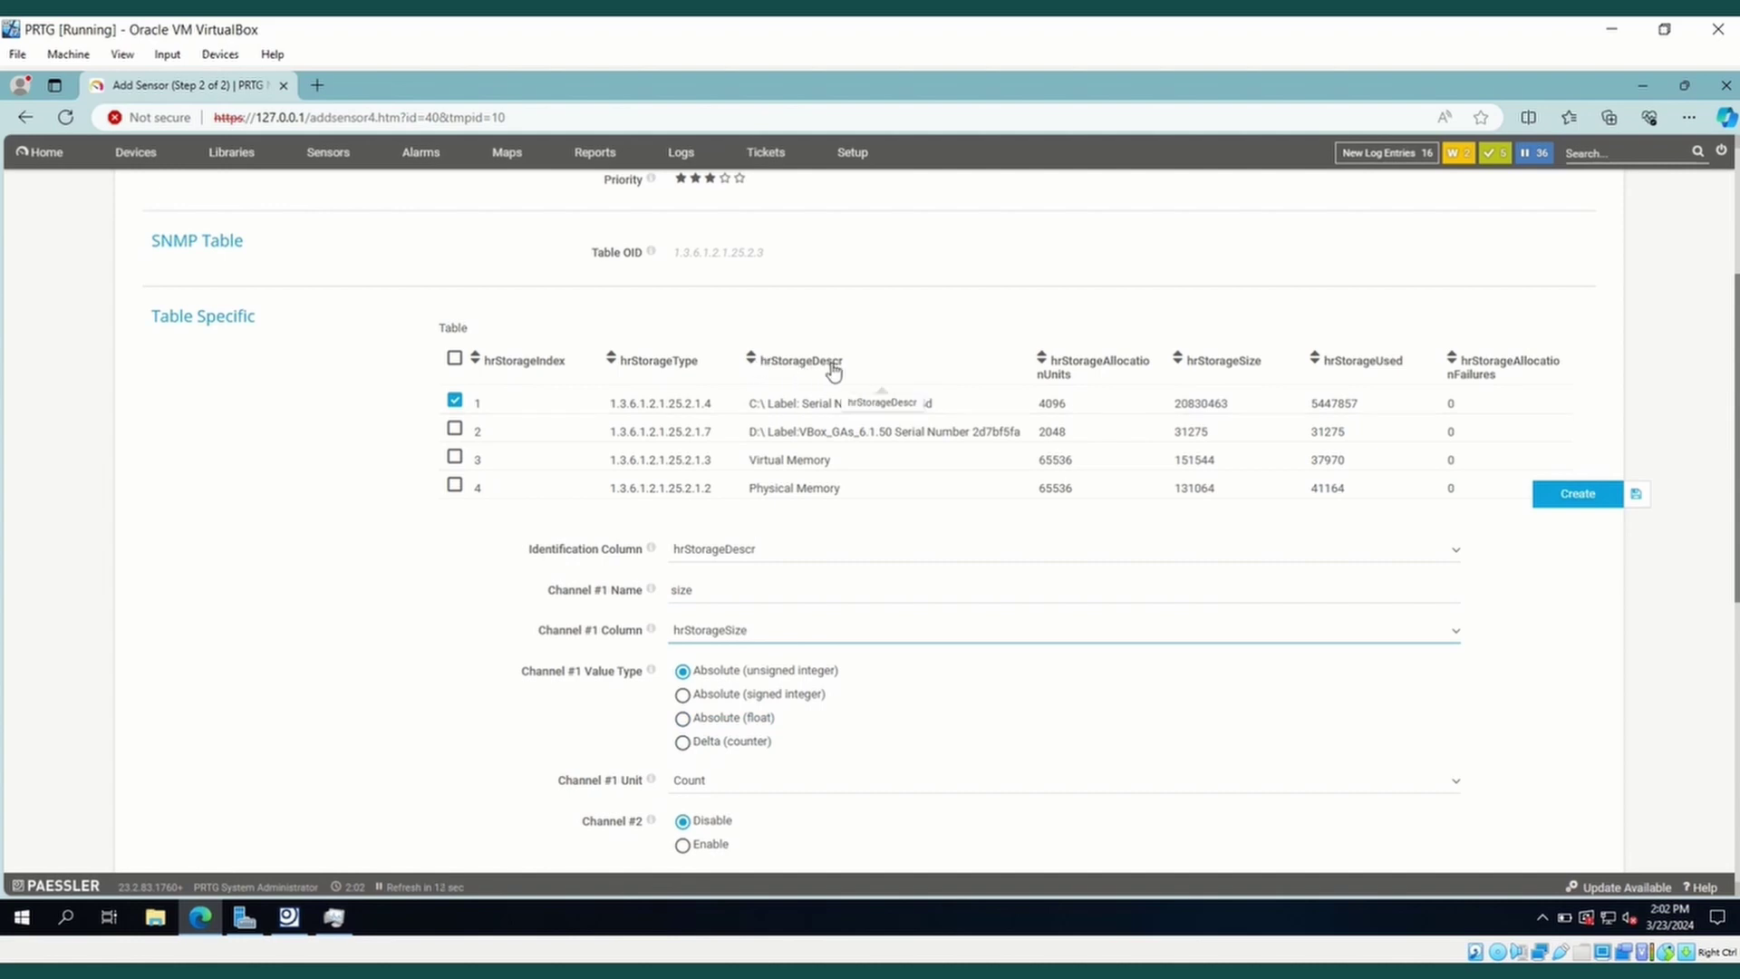
Read the description of hr storage allocation units in Paessler MIB Importer and return to the PRTG sensor settings.
click(288, 917)
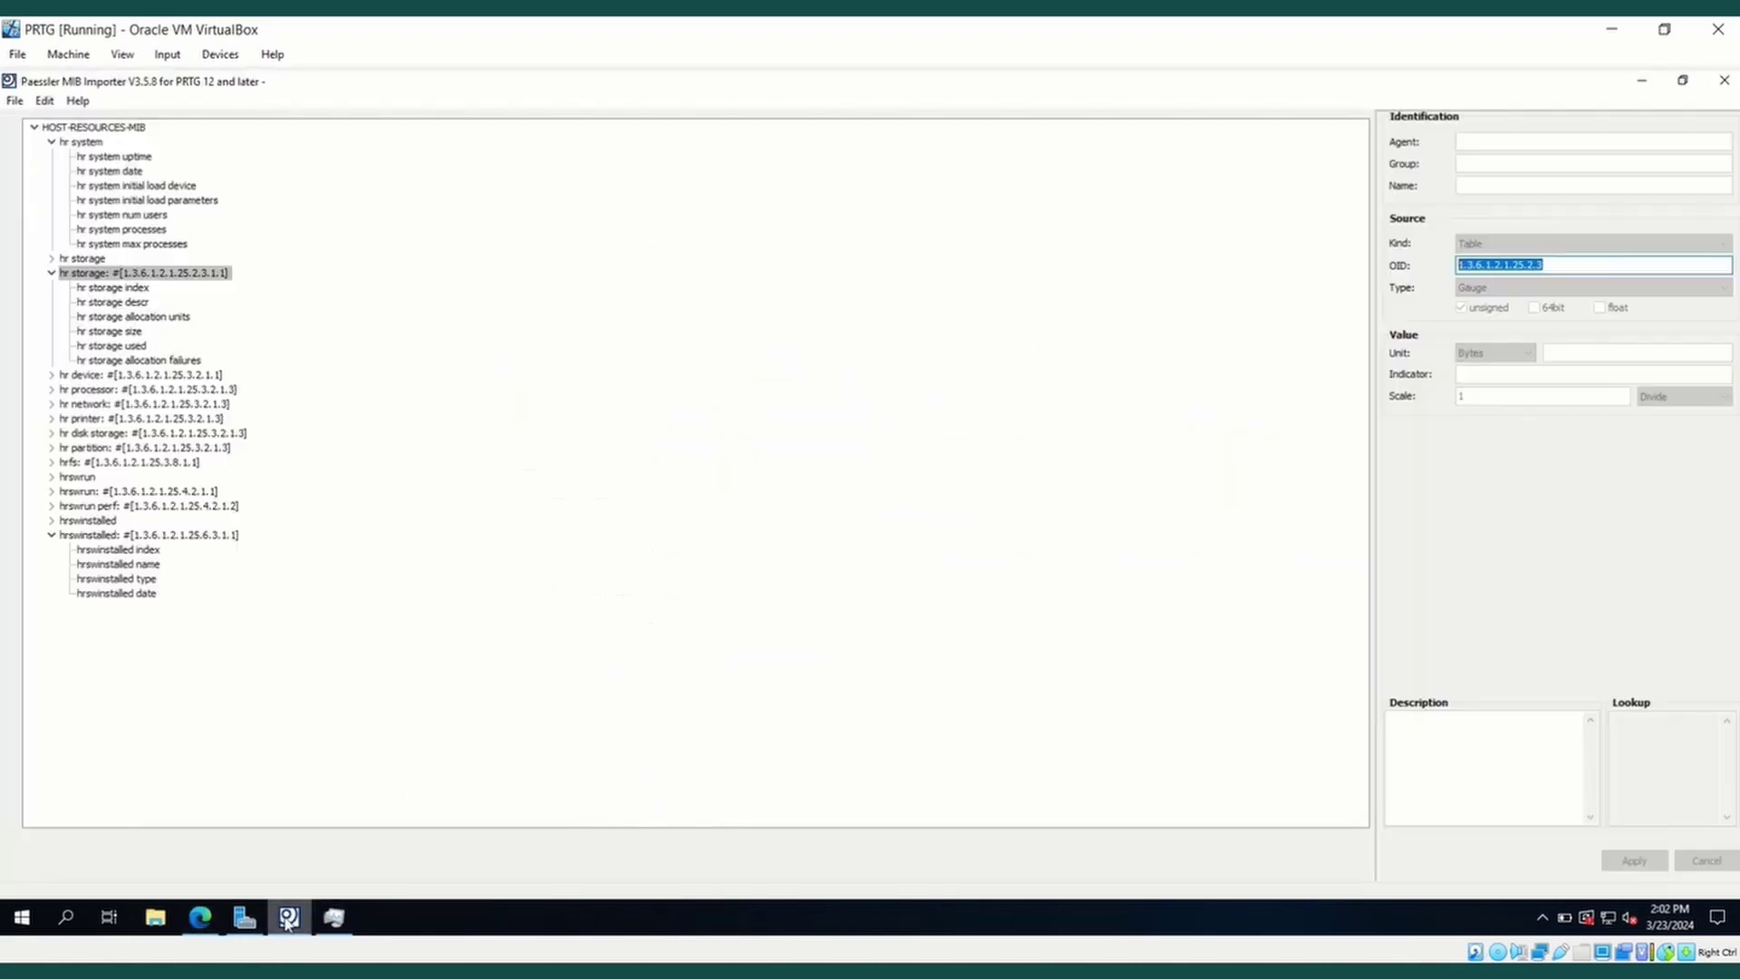
click(170, 322)
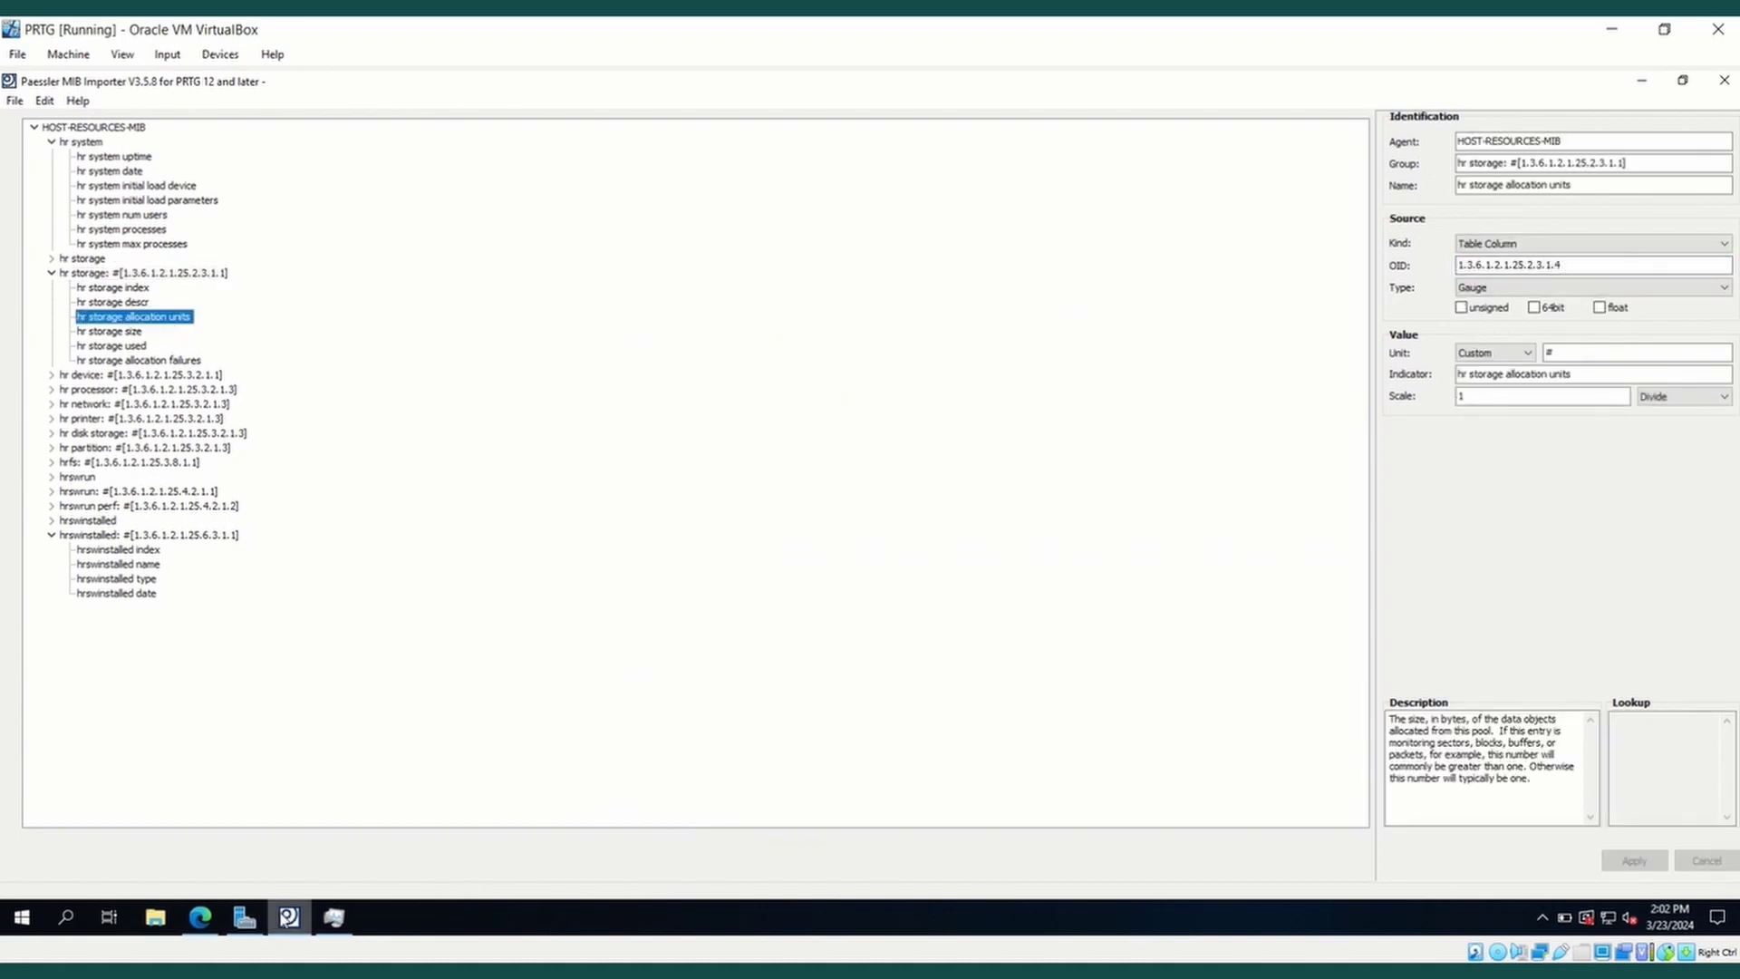
click(201, 917)
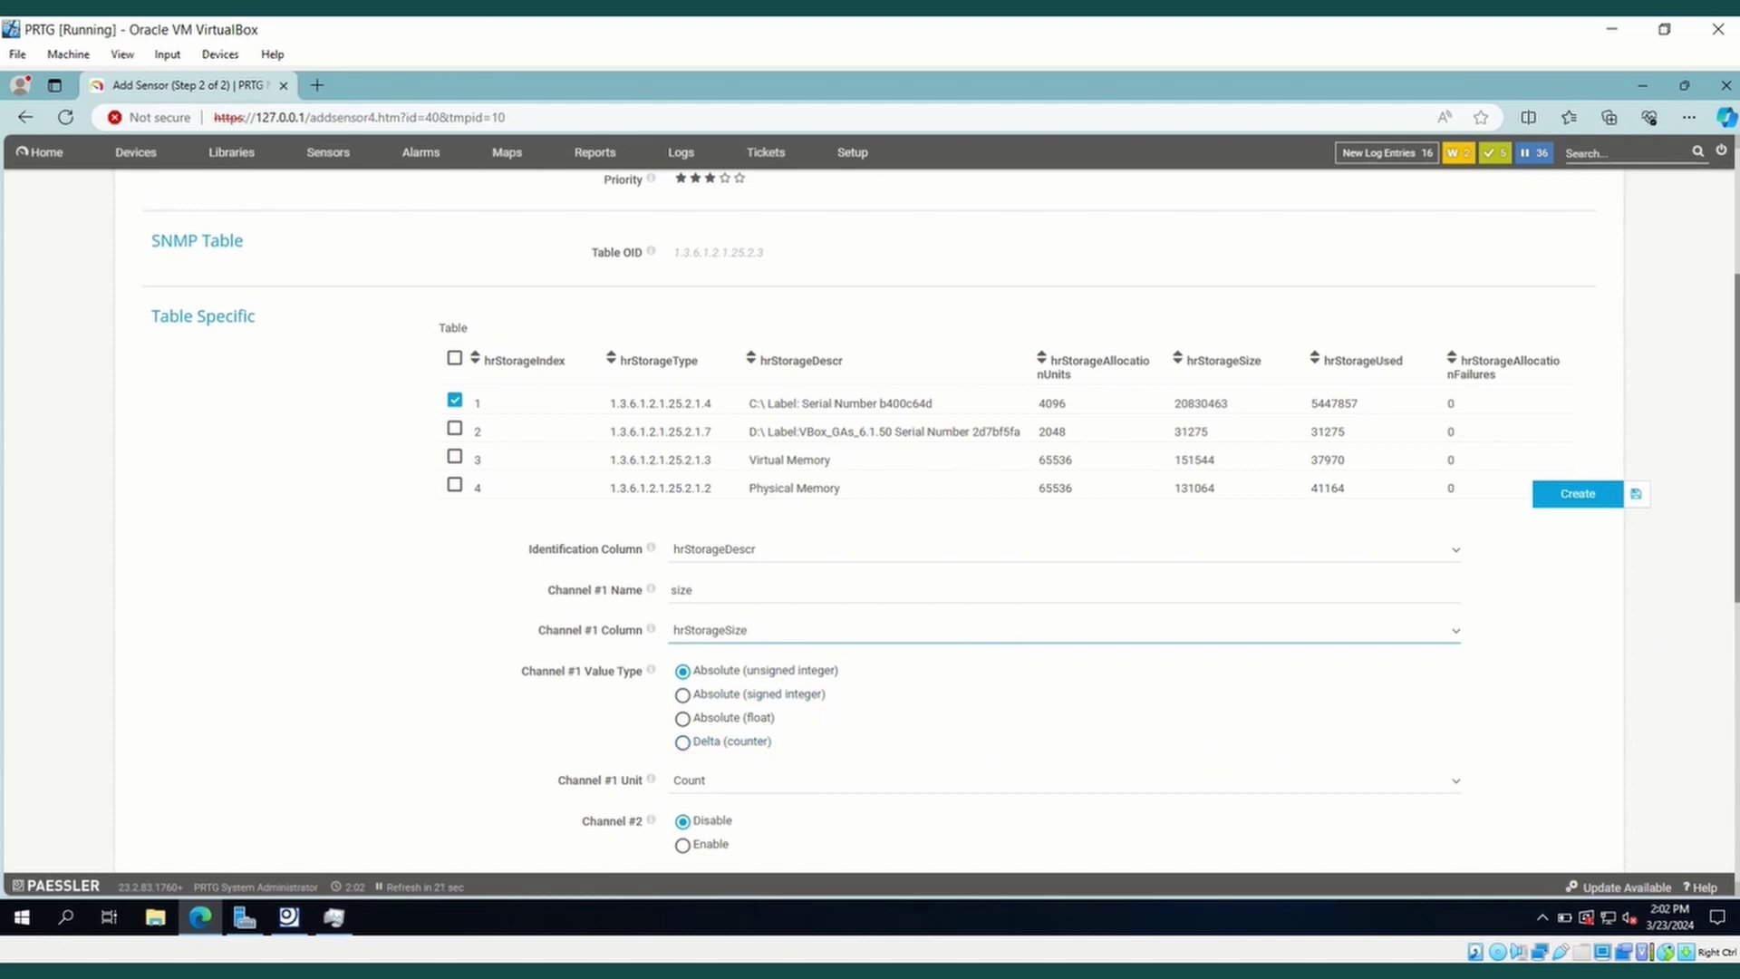
Set the Channel #1 unit to Custom with # as the custom unit.
scroll(1089, 656, down, 2)
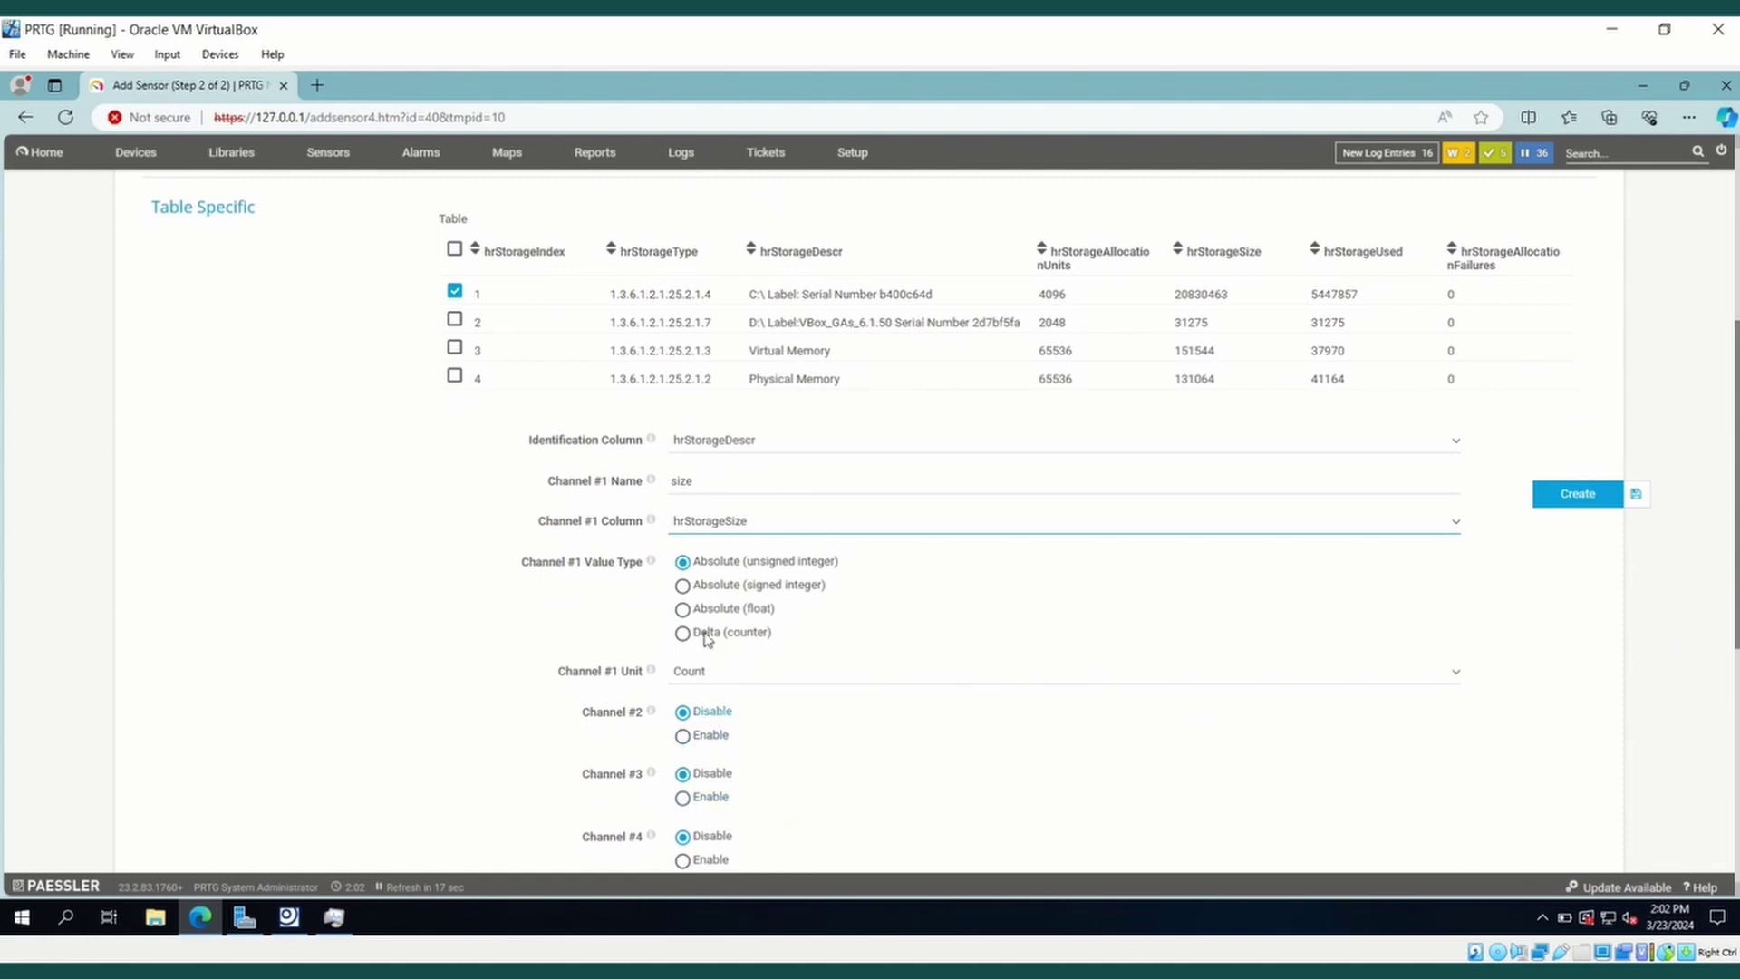
click(706, 675)
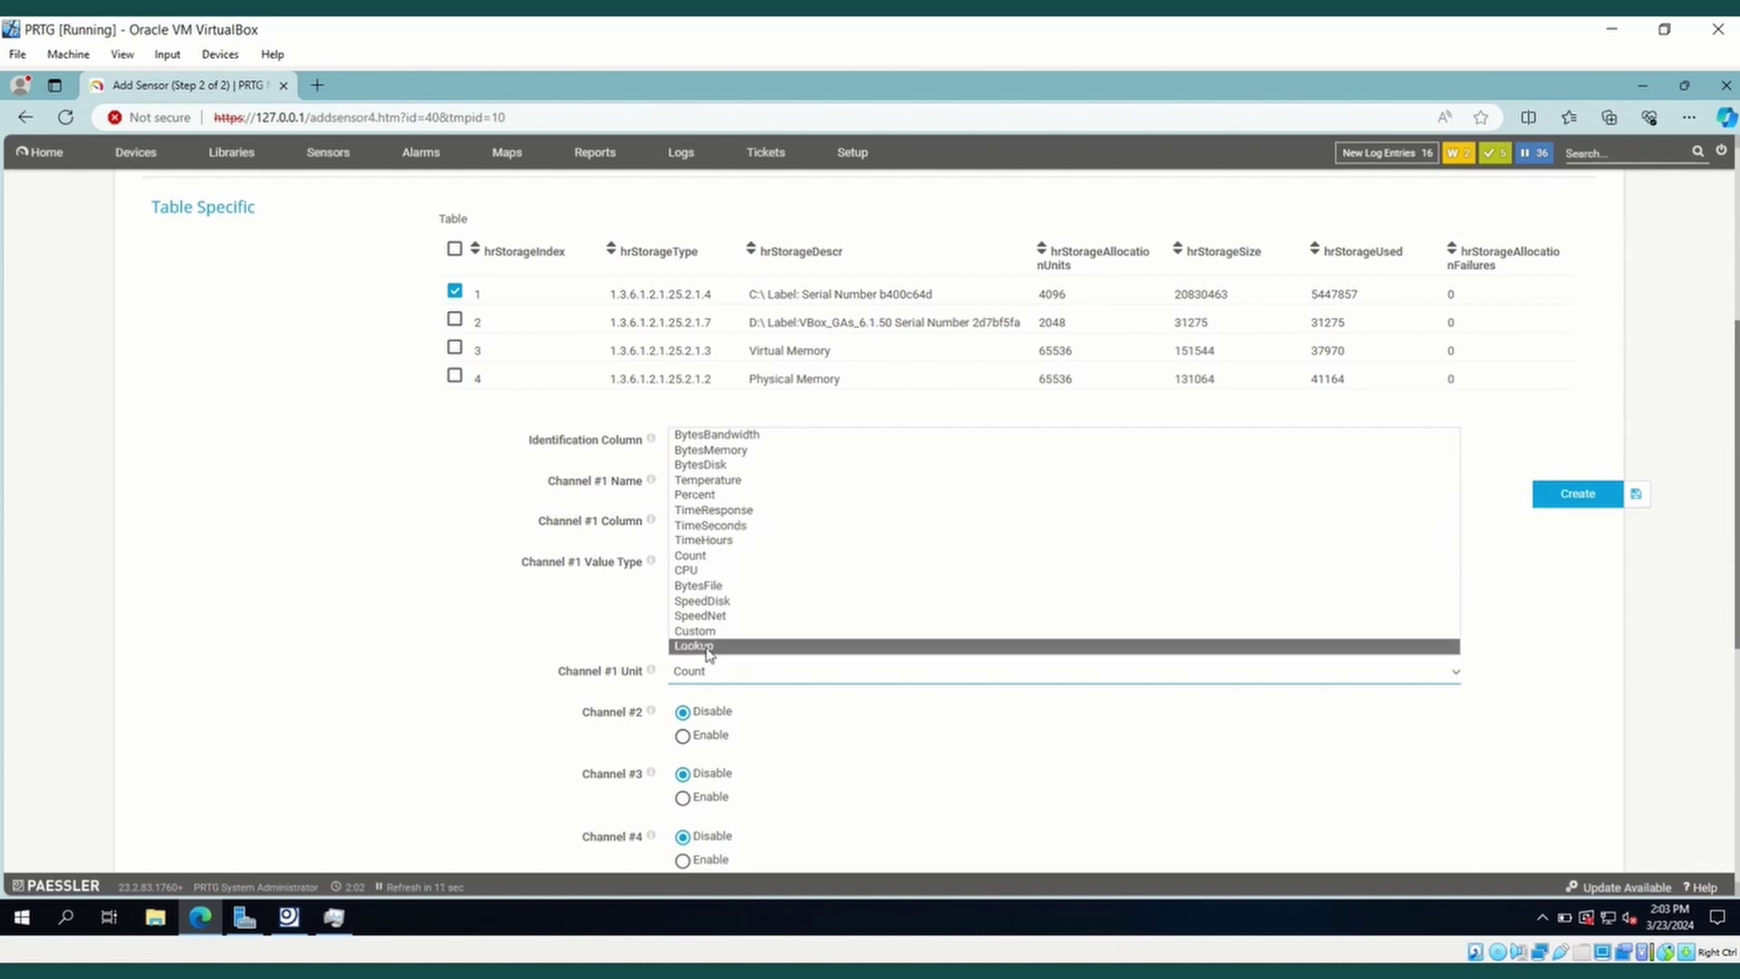
click(703, 631)
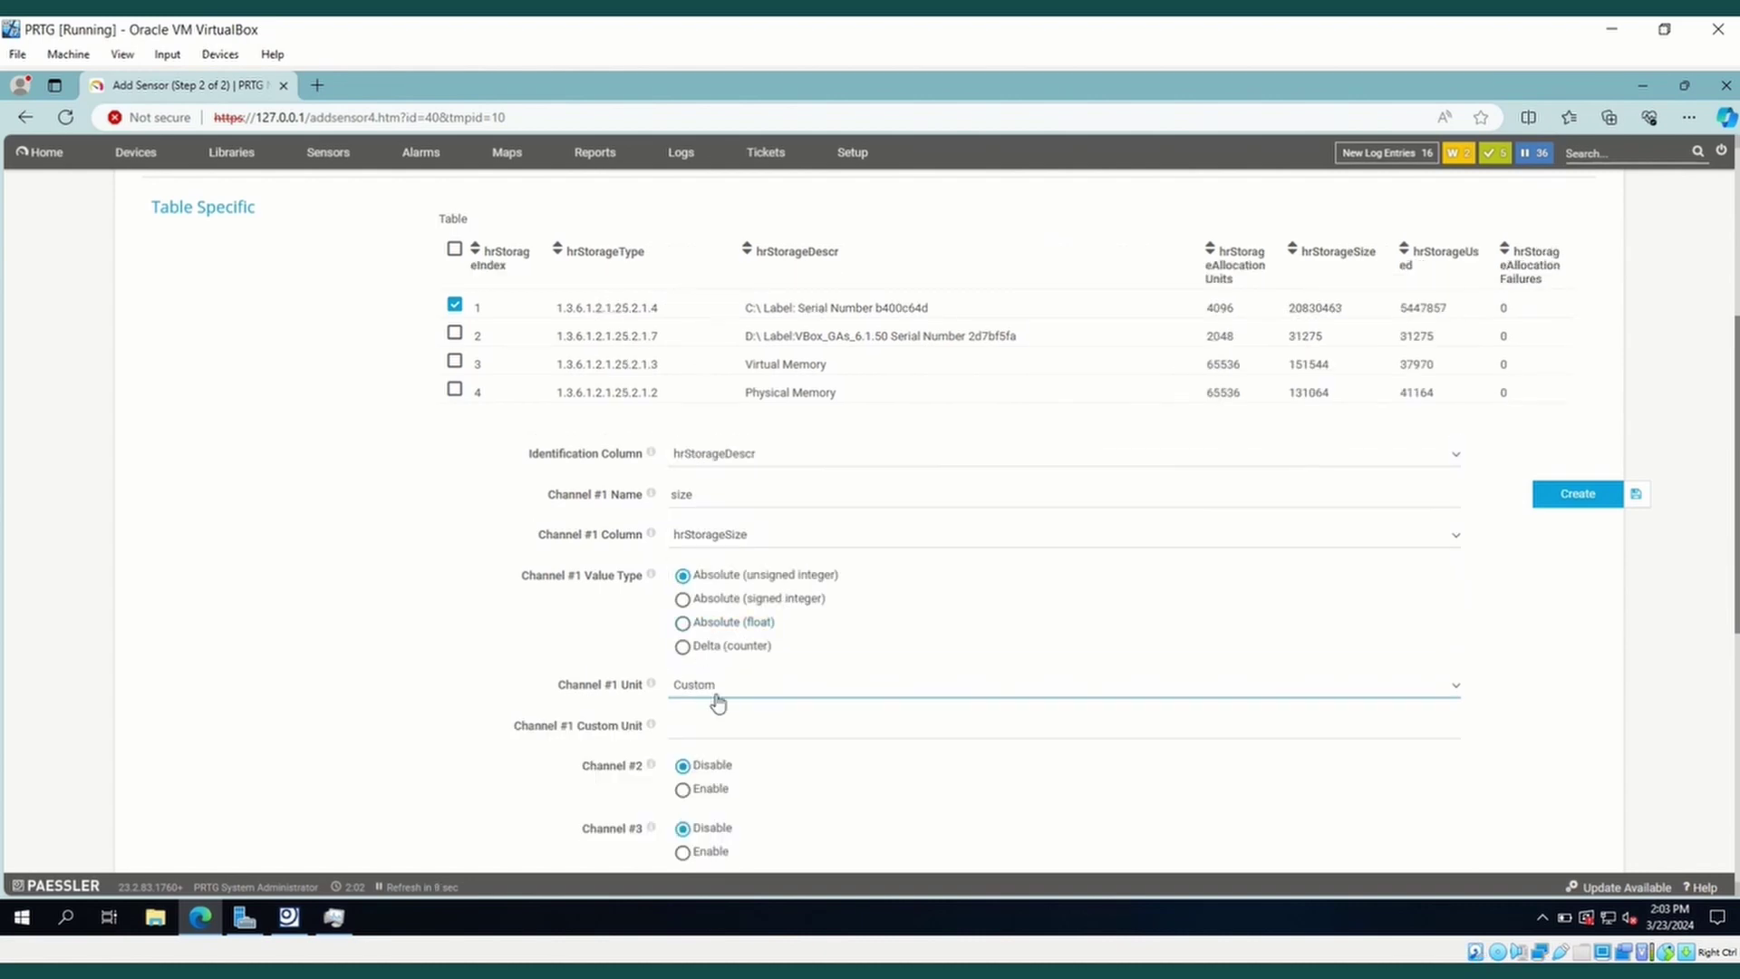
click(711, 728)
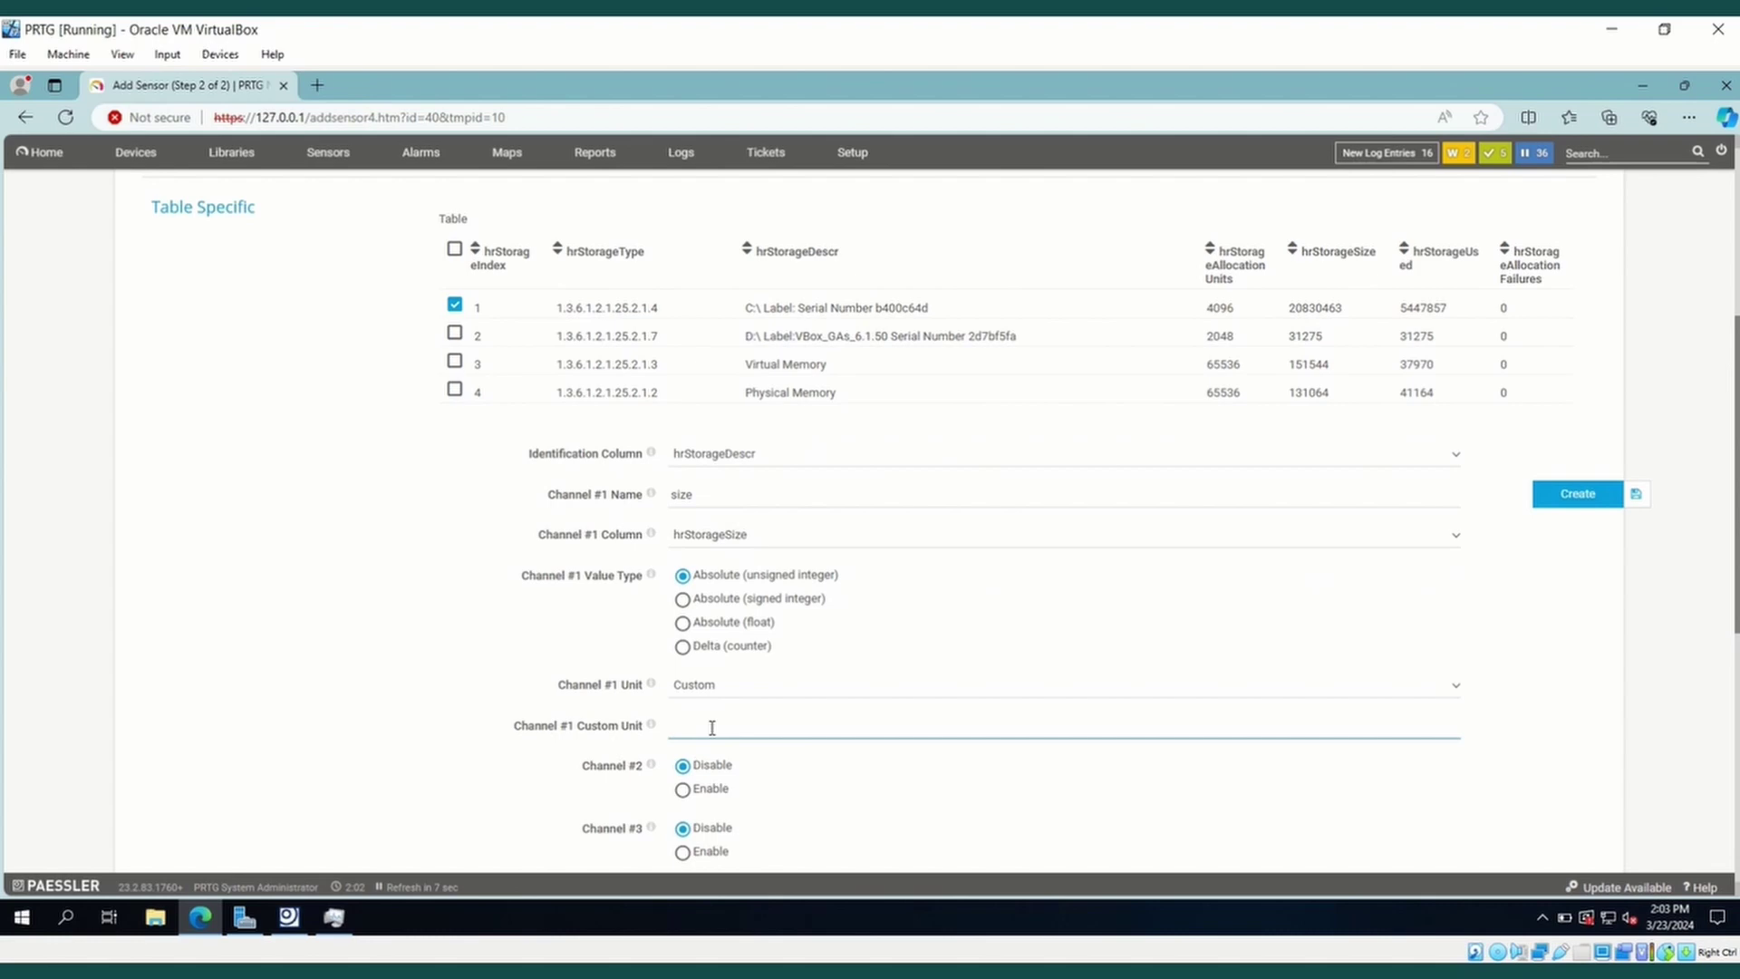
text(#)
Enable Channel #2, name it "Used" and assign it the hrStorageUsed column.
click(683, 790)
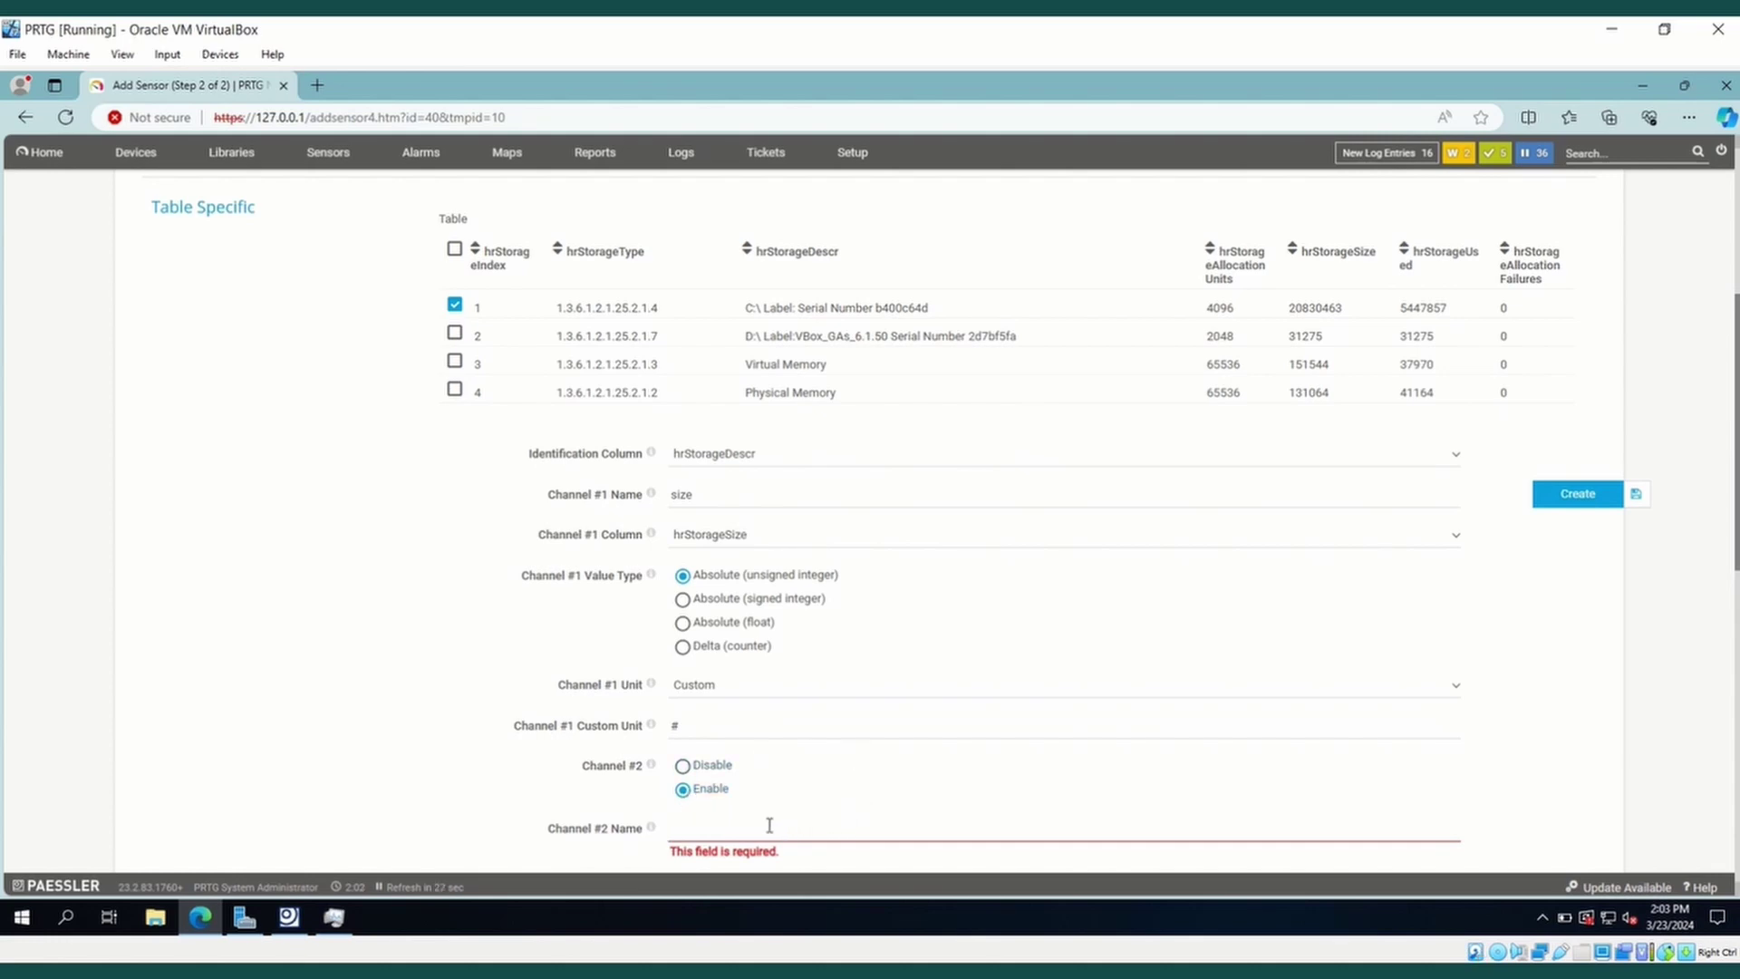
text(ed)
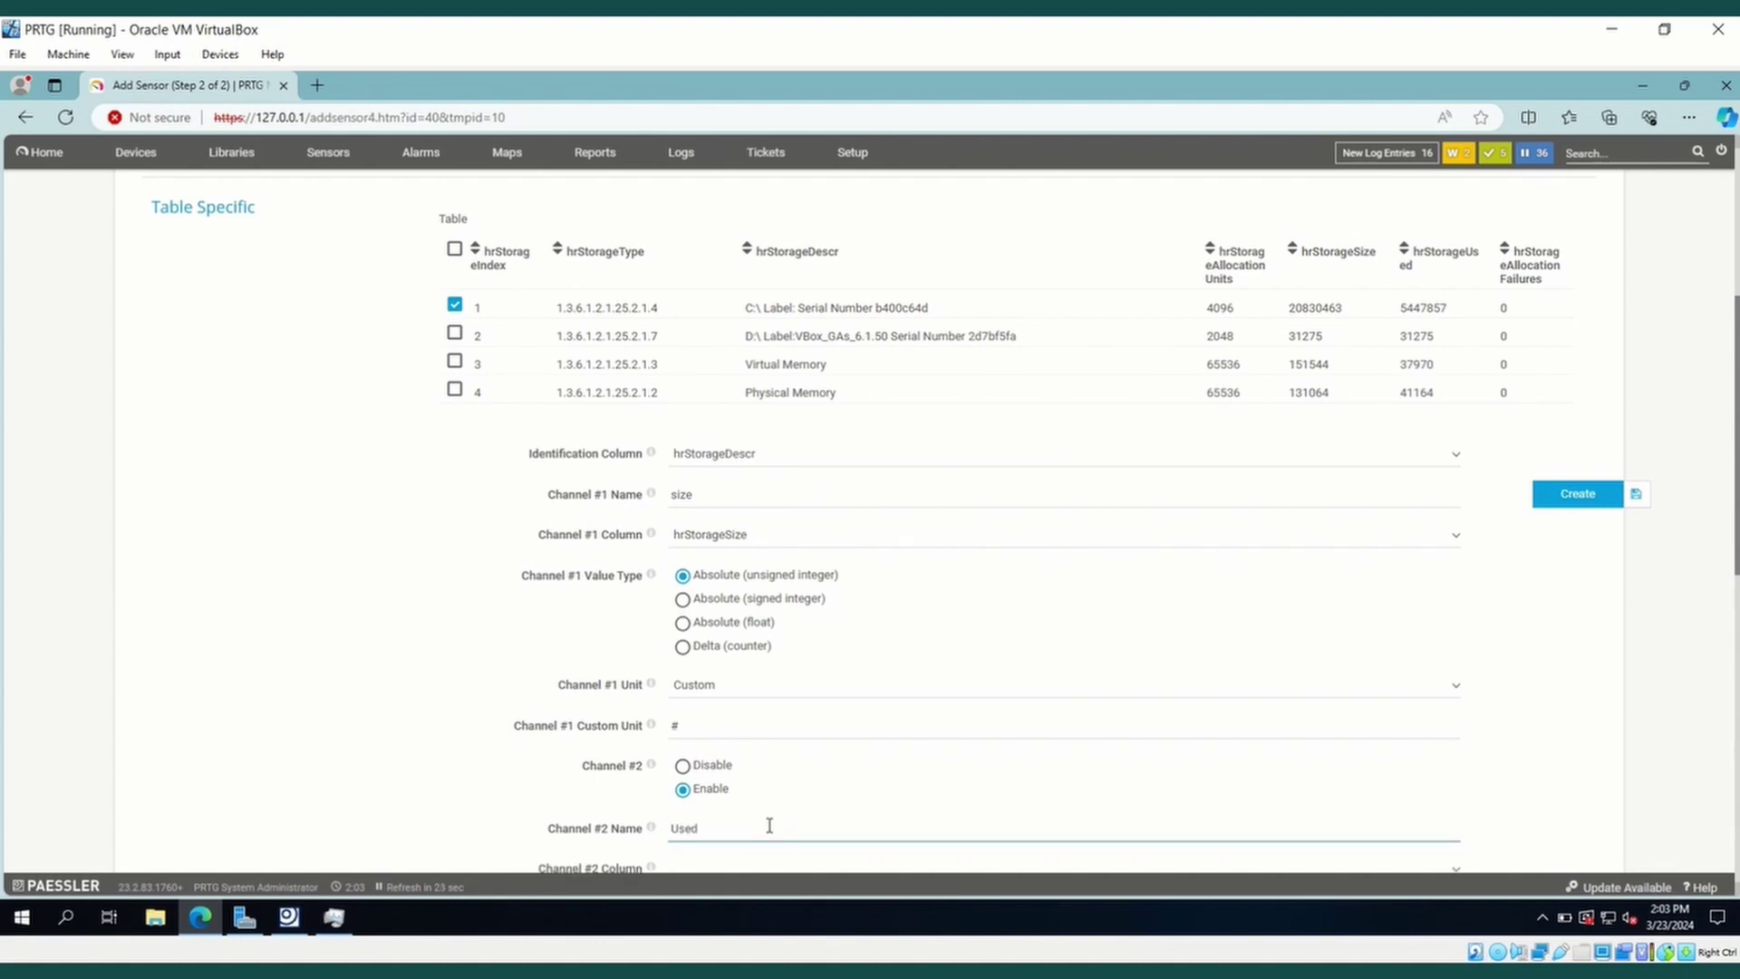
click(401, 811)
scroll(404, 810, down, 2)
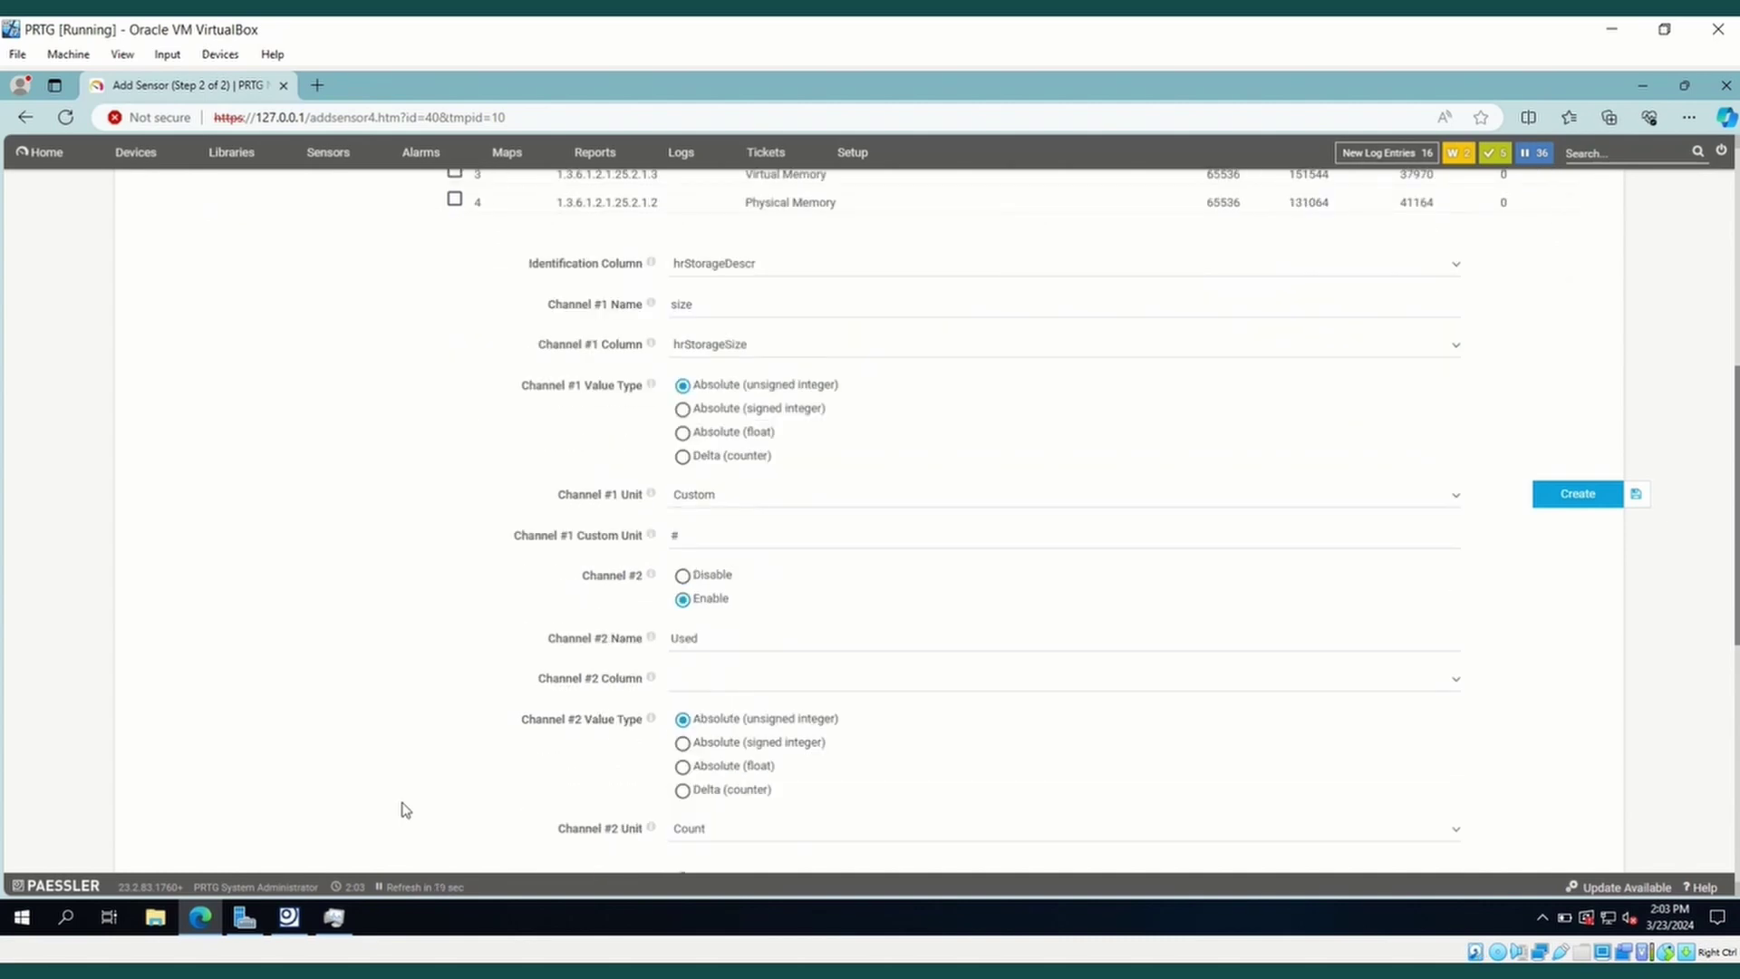
click(696, 687)
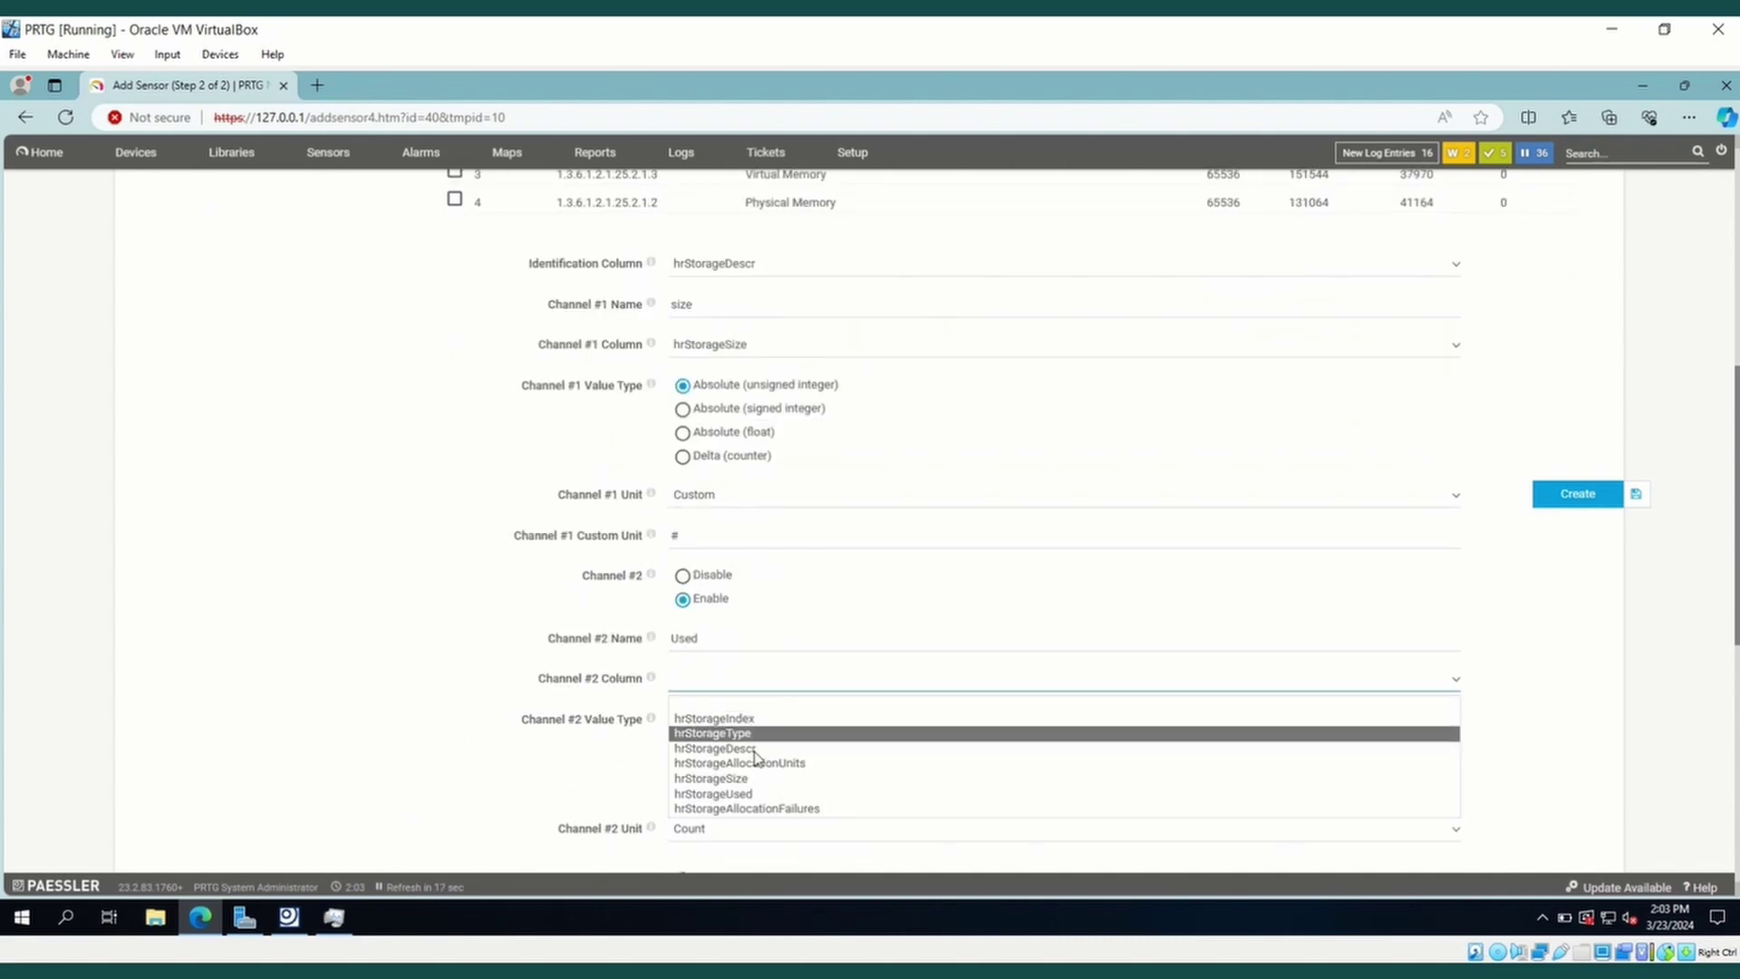
click(749, 793)
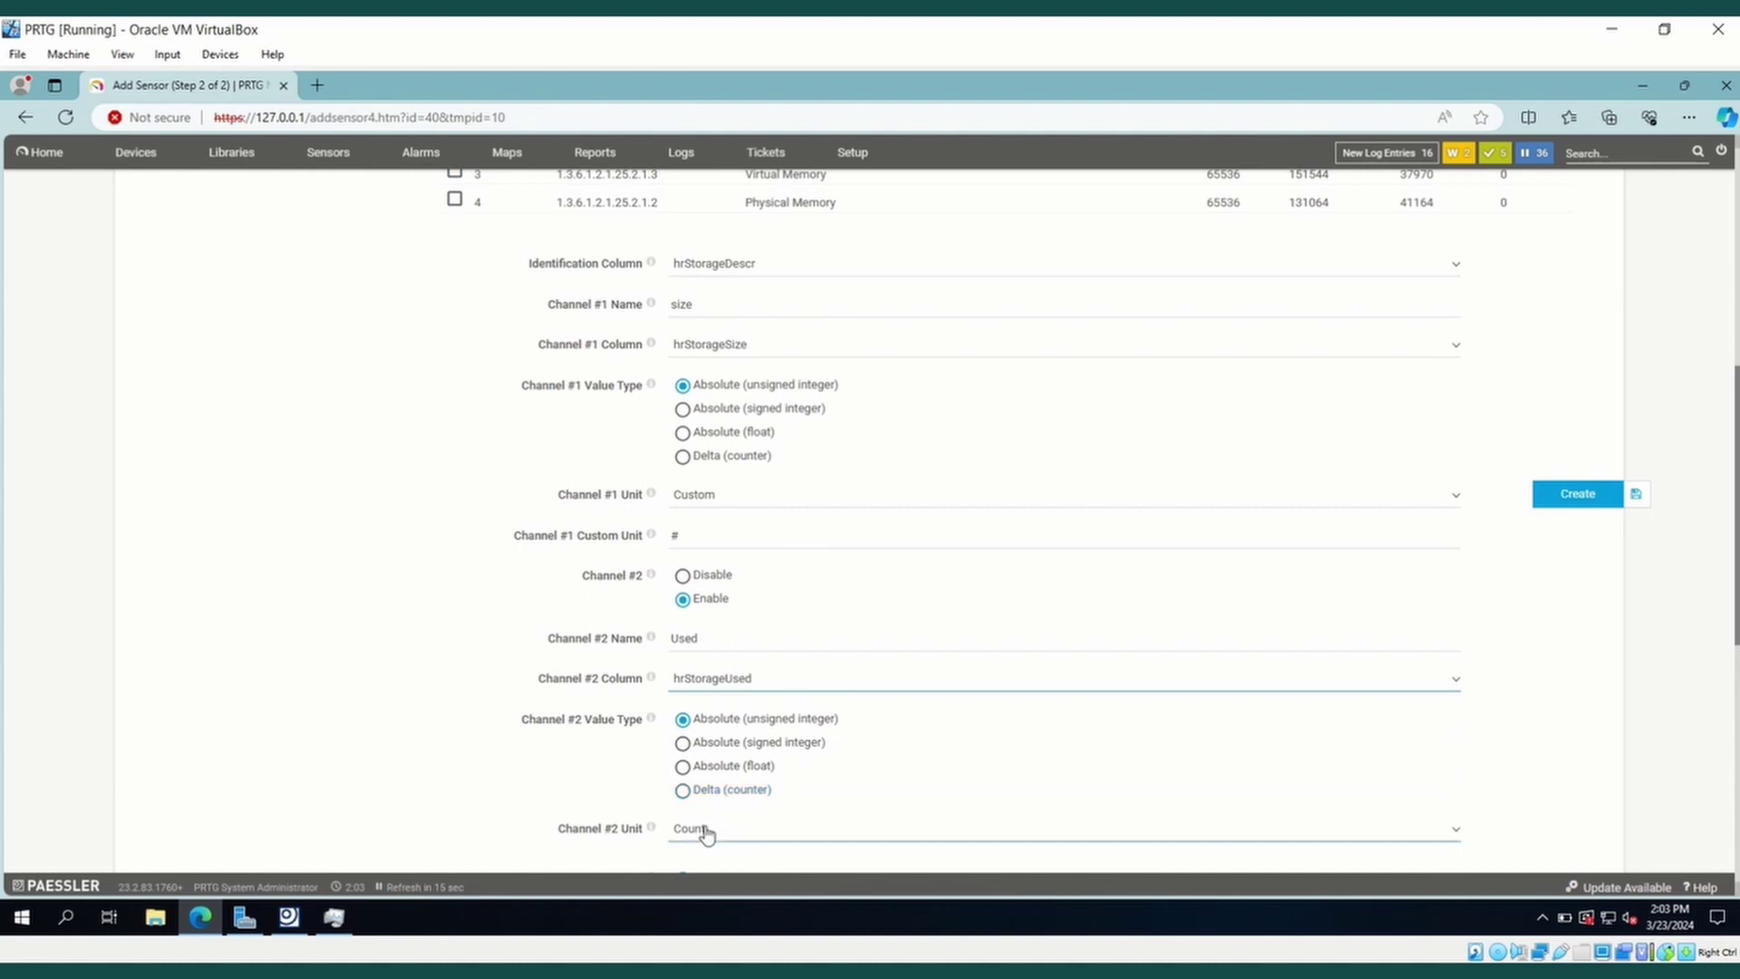
Set the Channel #2 unit to Custom with # as the custom unit.
click(706, 835)
click(703, 790)
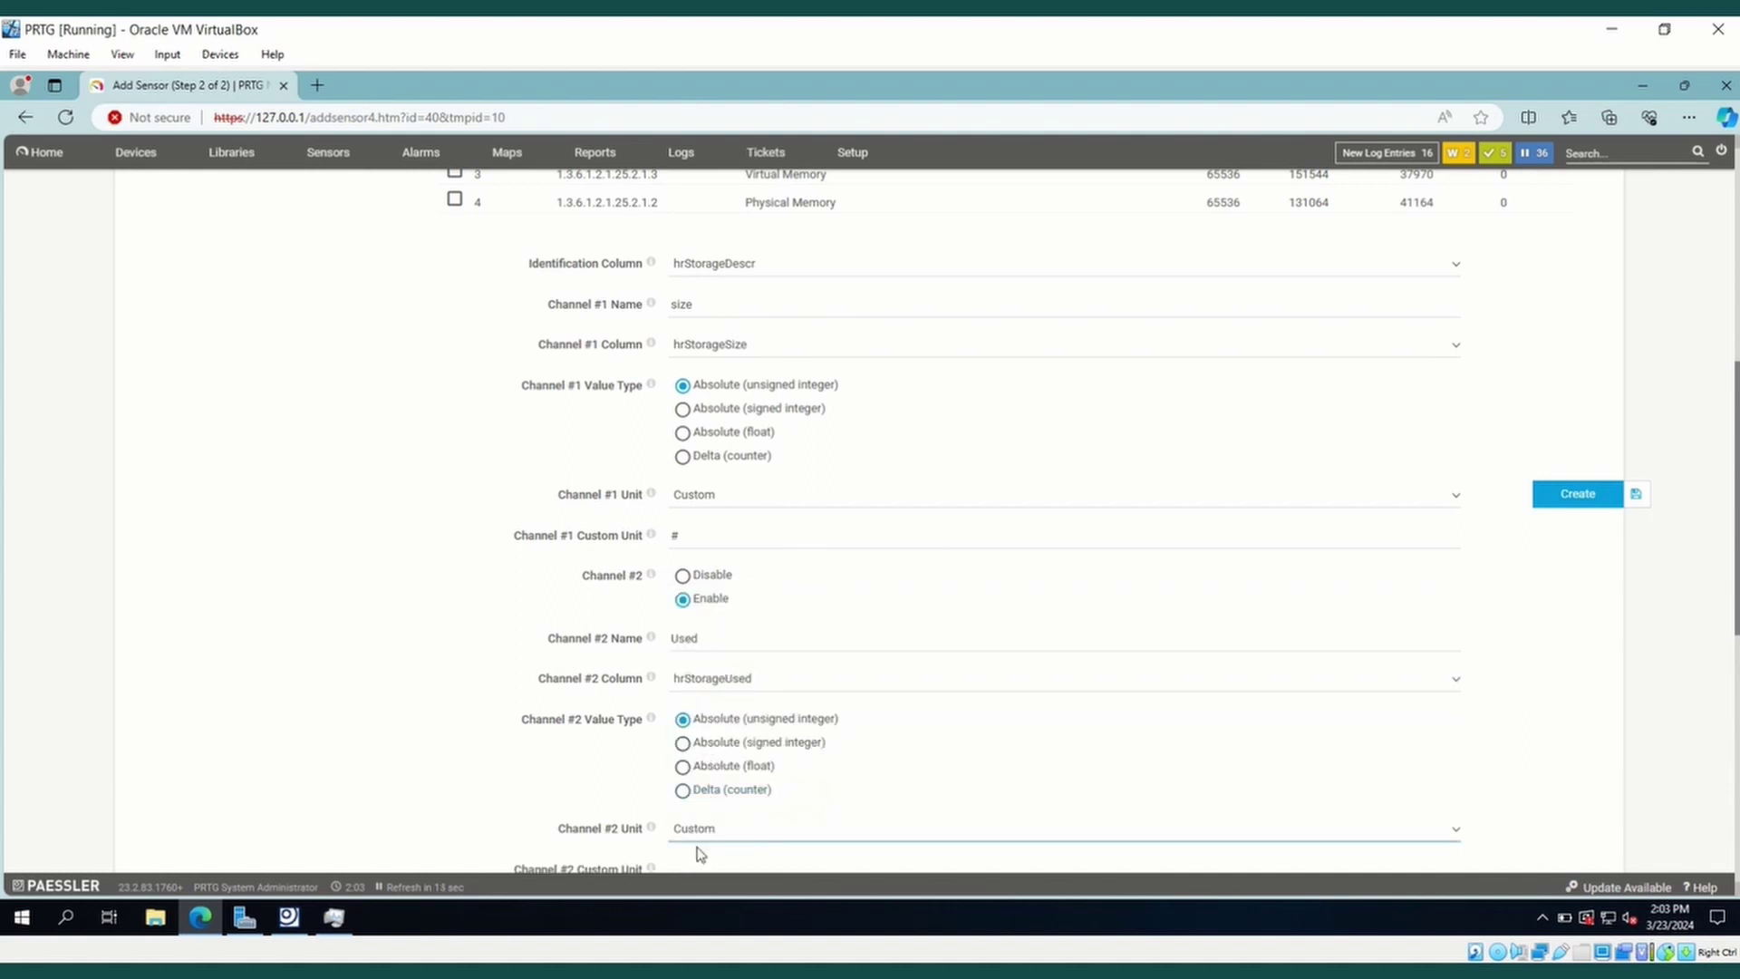
scroll(572, 818, down, 1)
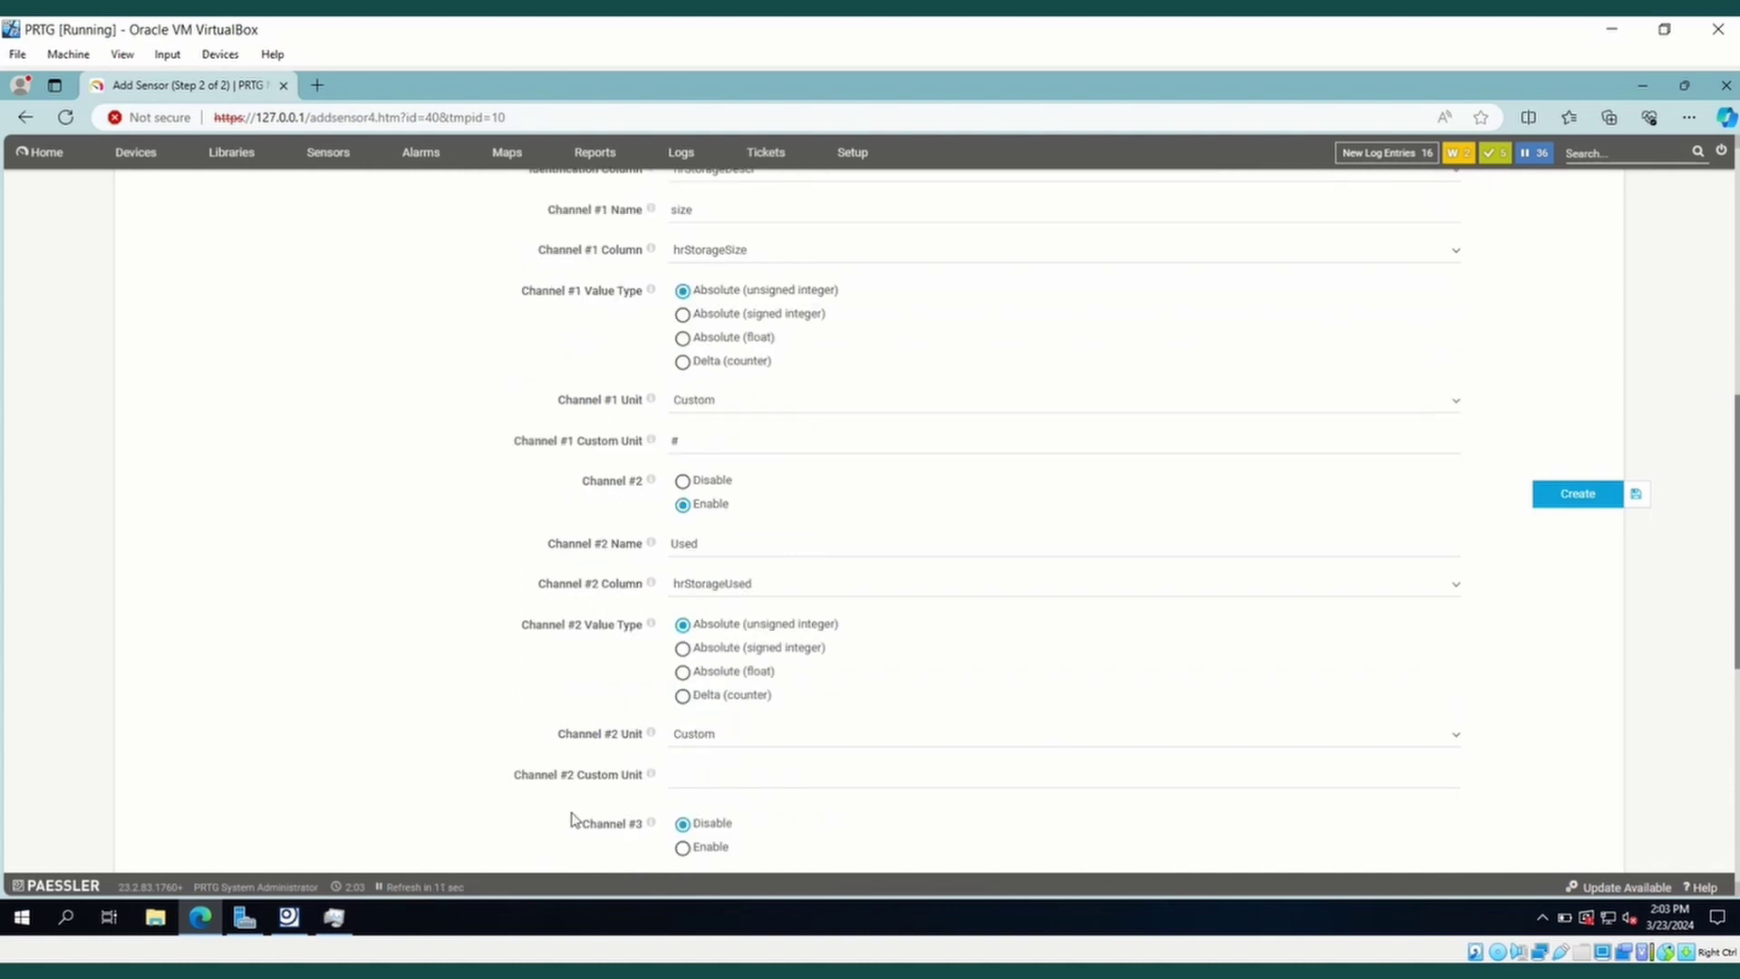
click(689, 779)
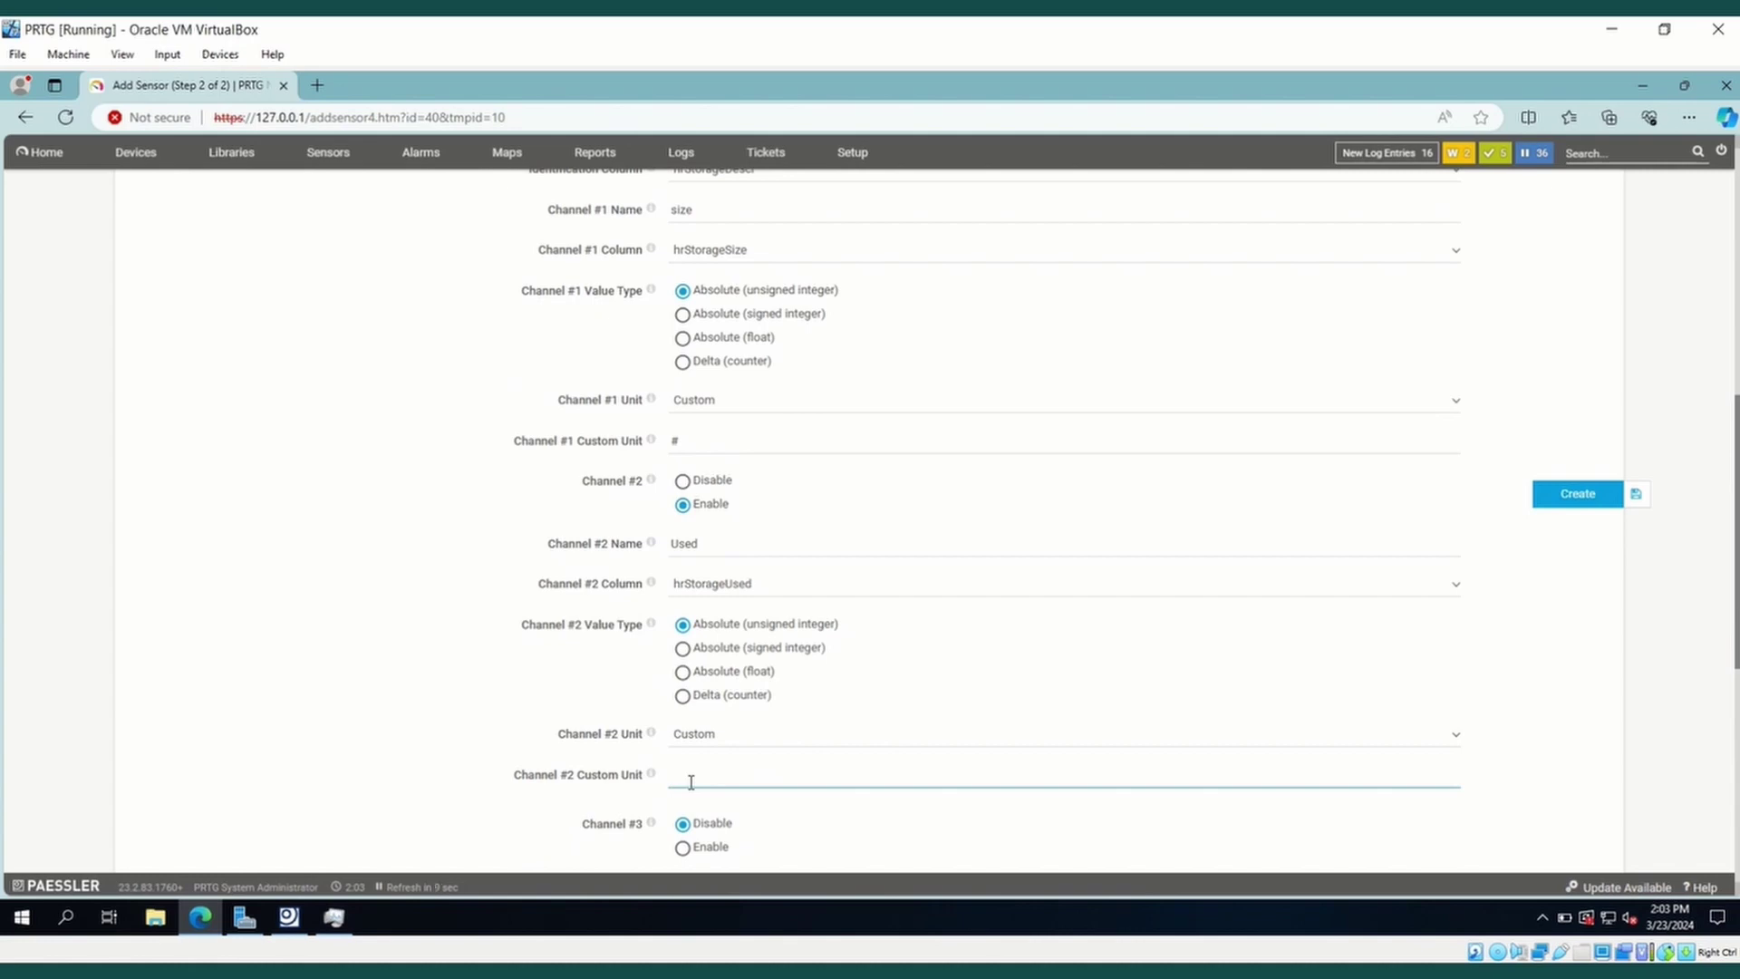
text(#)
Create the table sensor, open it from the Windows Device's sensor list and start an immediate scan.
click(1571, 500)
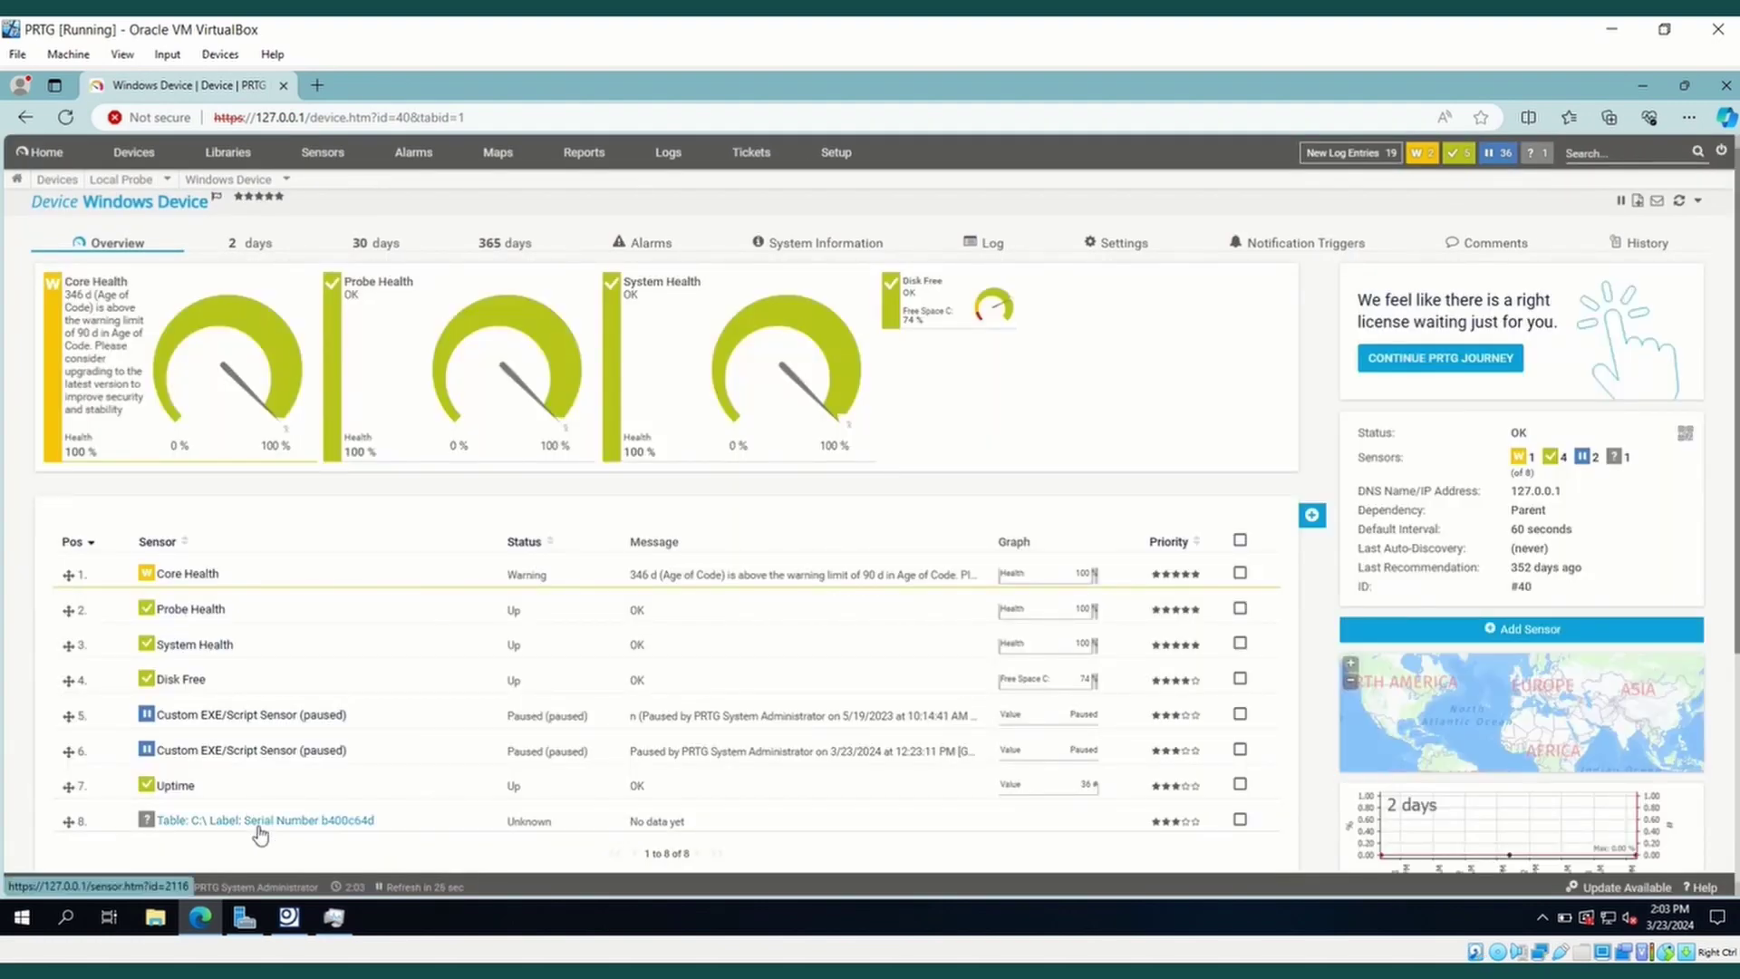
click(257, 825)
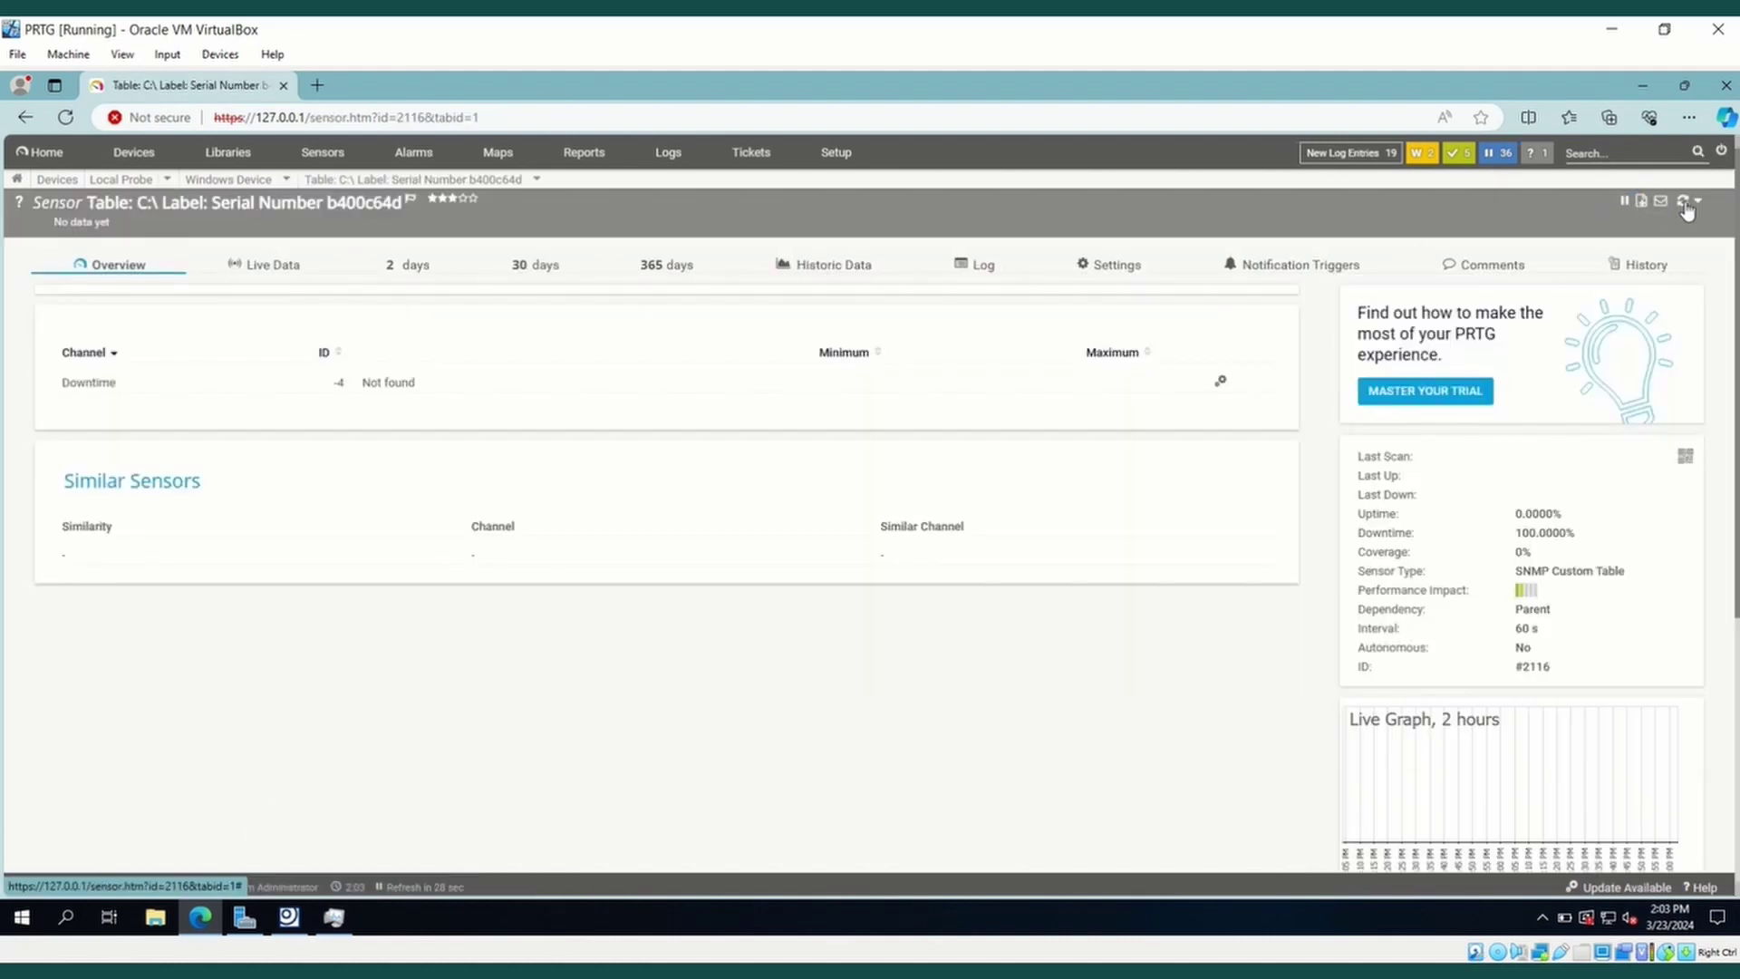
click(1689, 207)
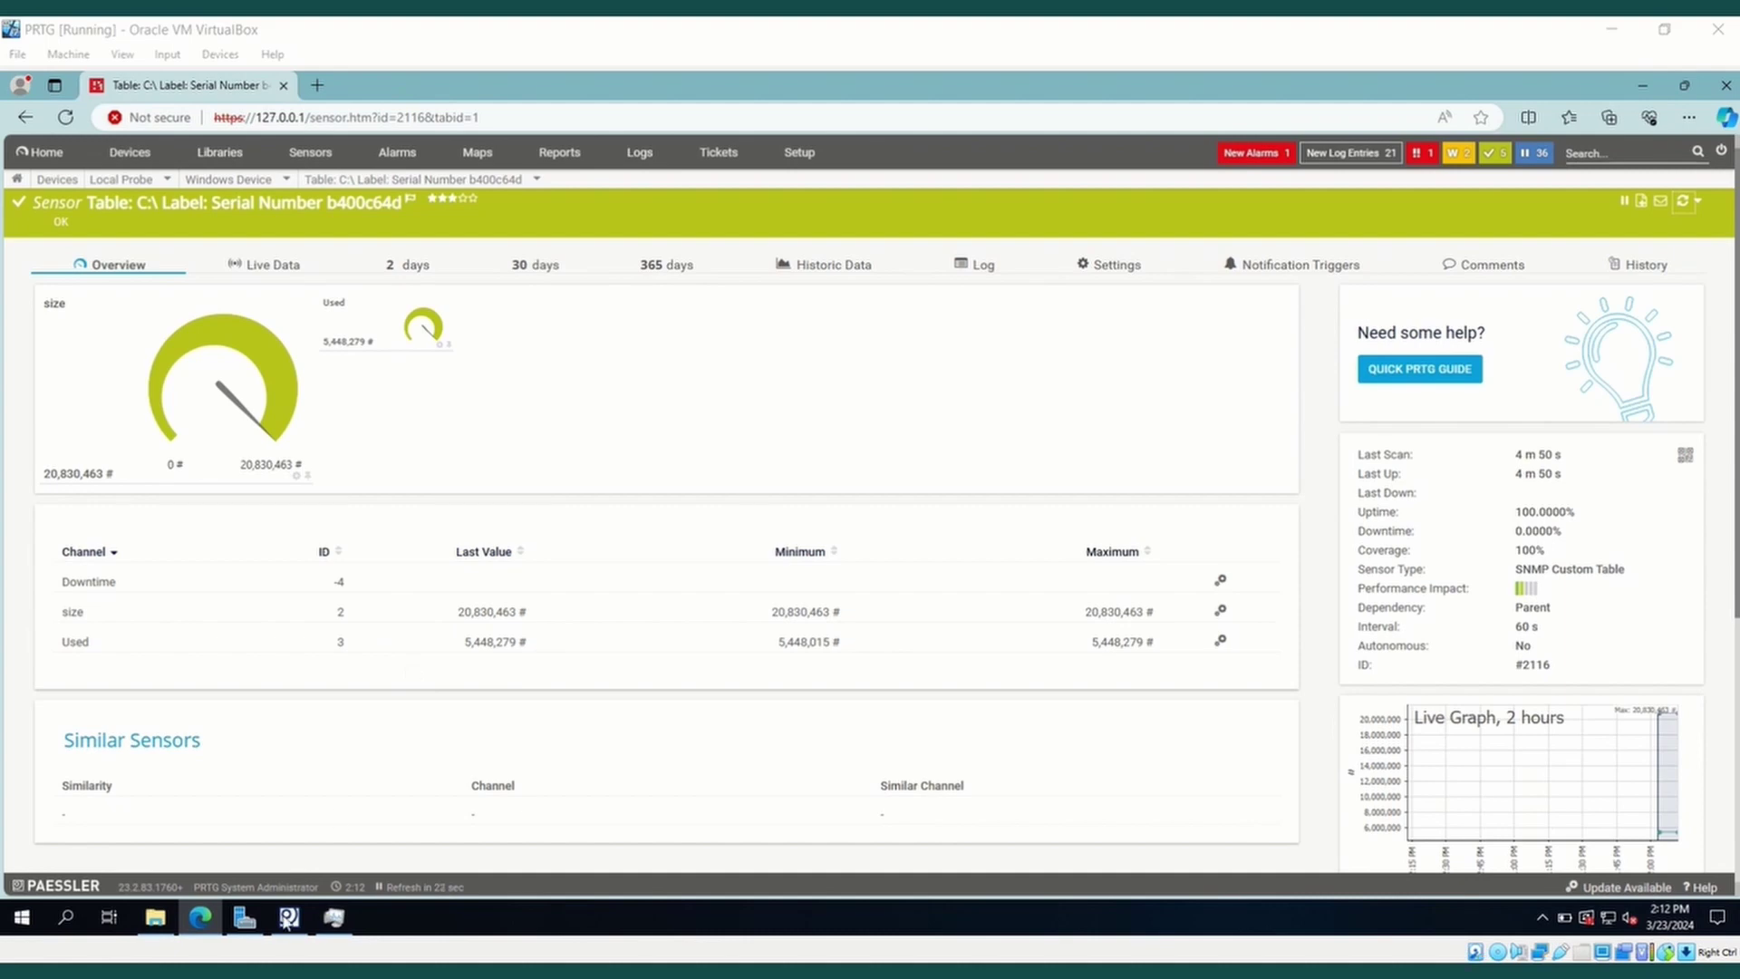
Switch to File Explorer and open the C:\Windows\System32 folder.
mouse_move(279, 926)
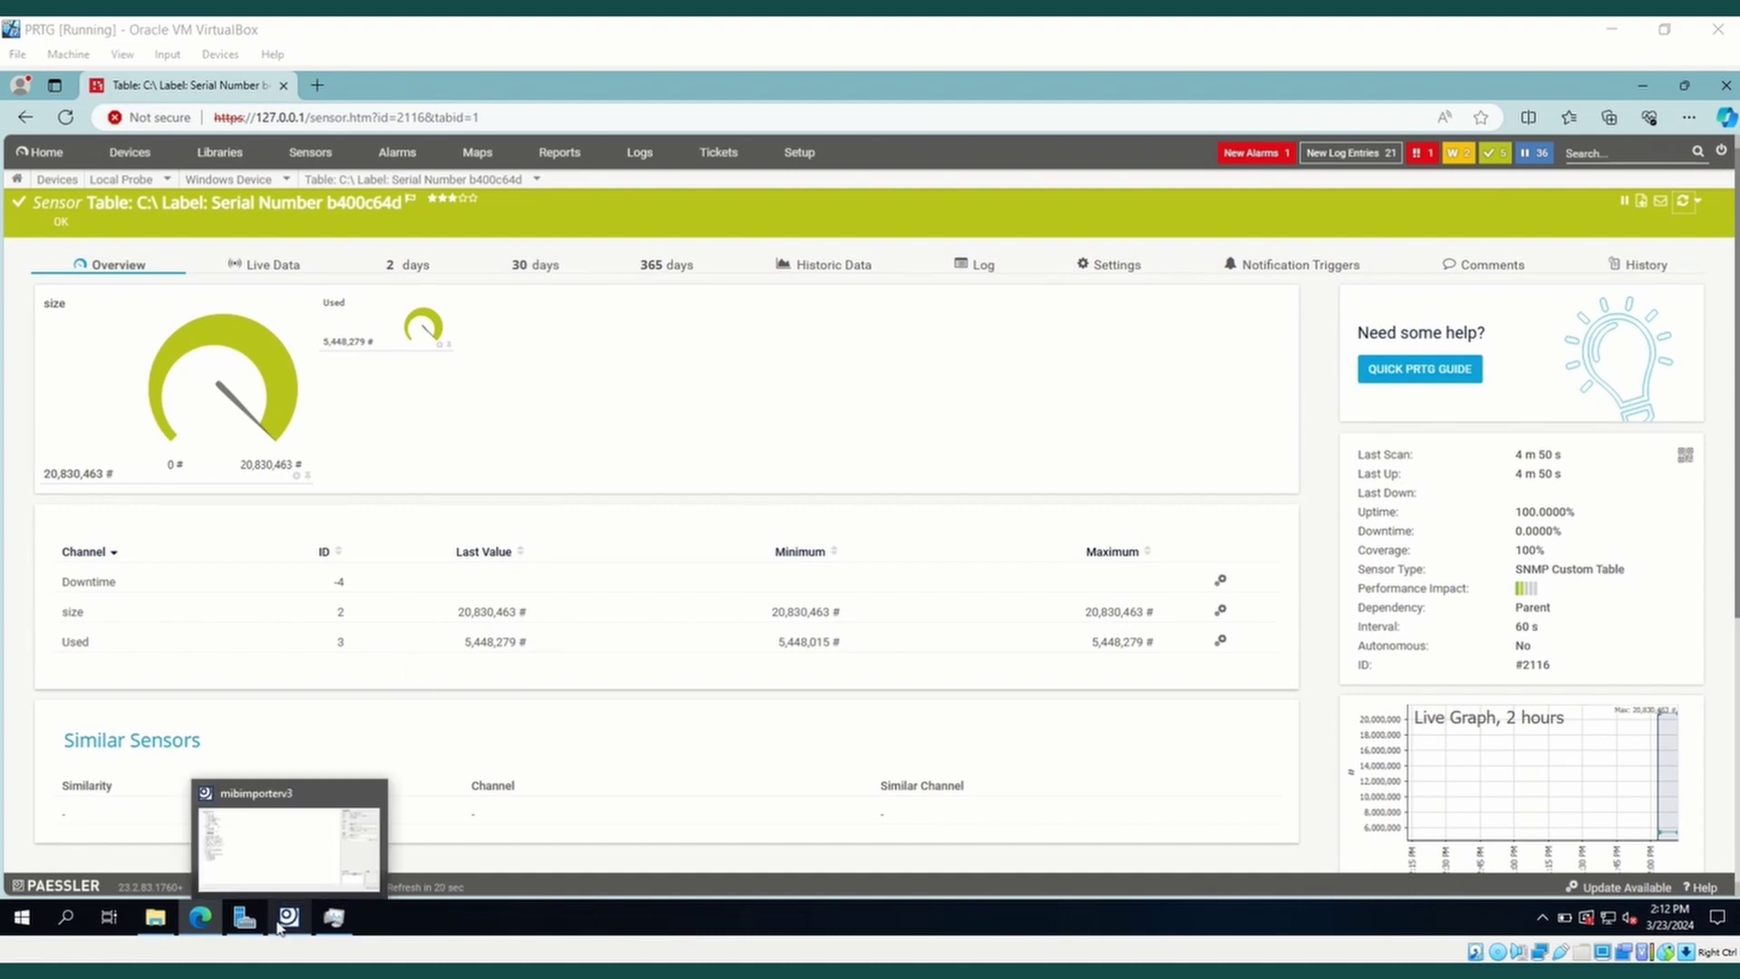
click(169, 912)
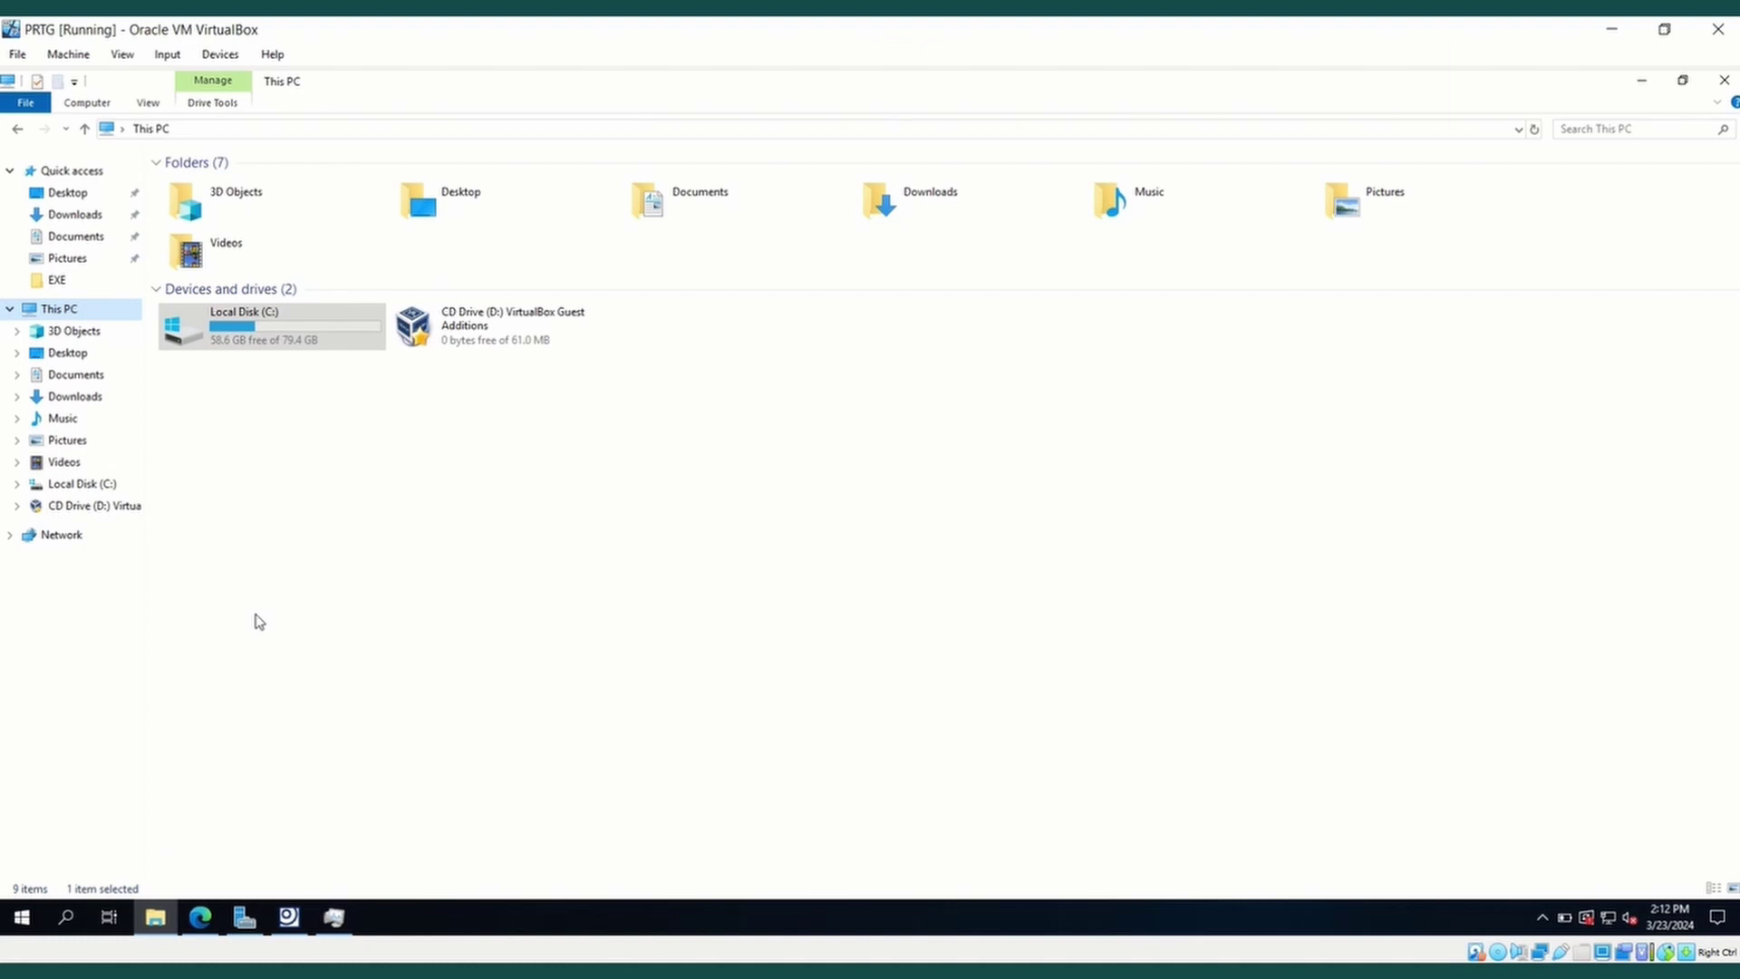
click(268, 336)
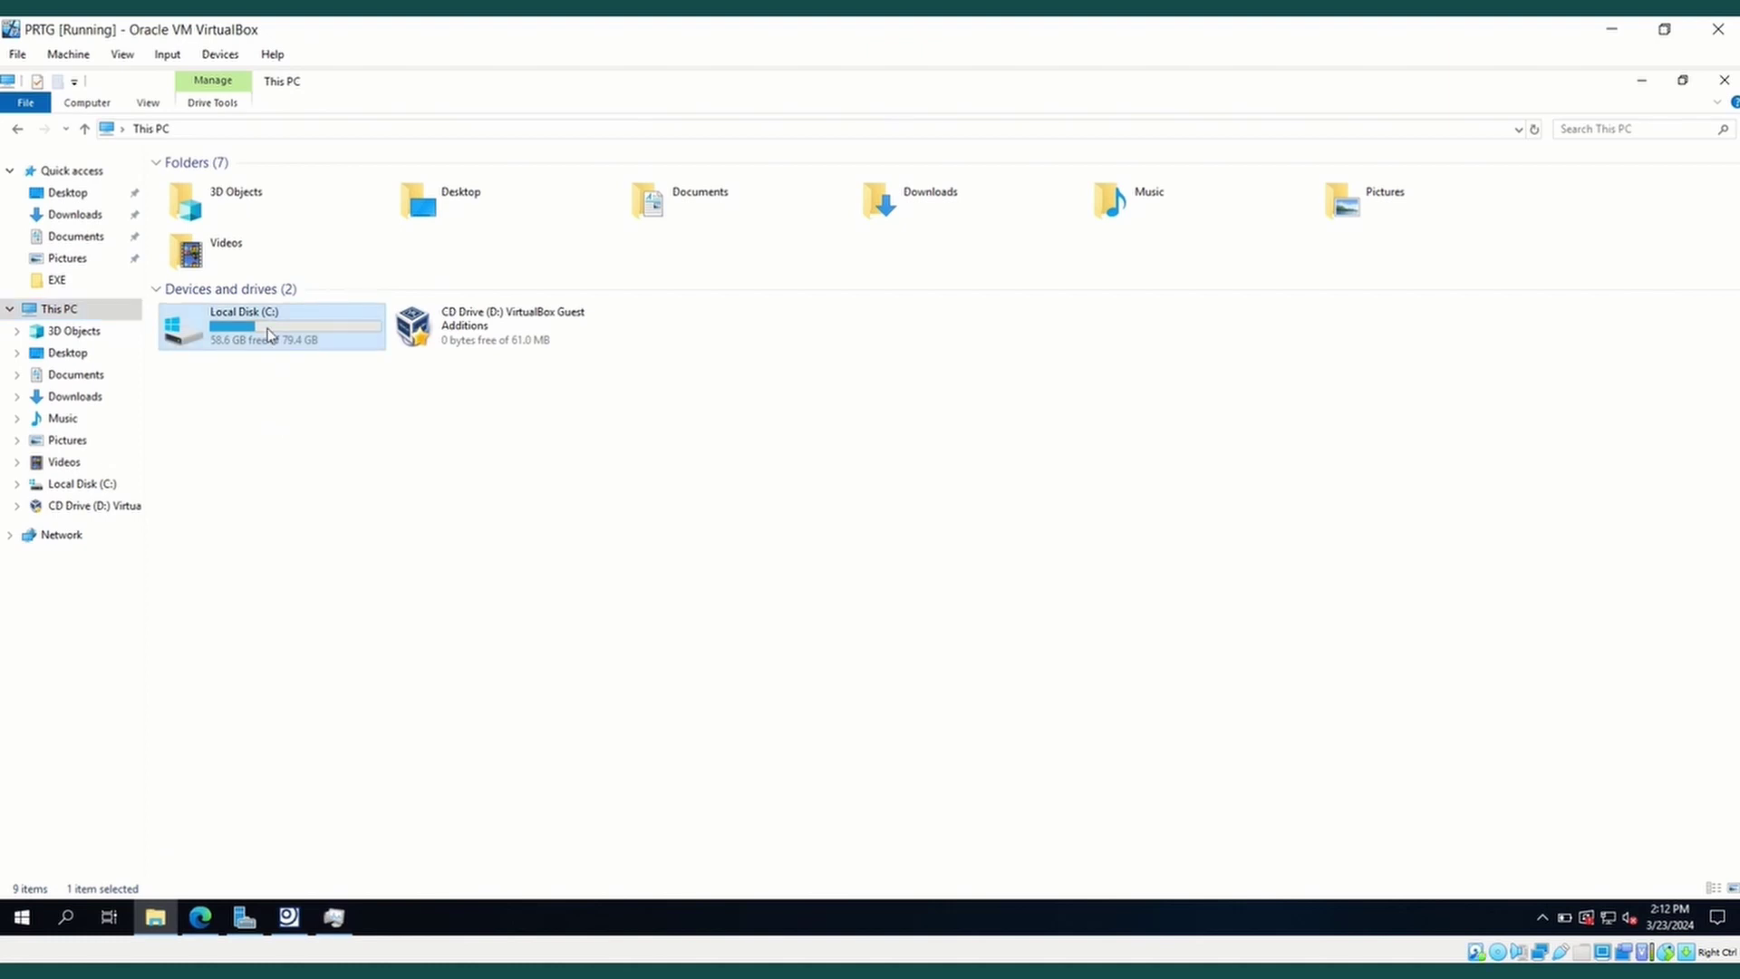
double_click(269, 335)
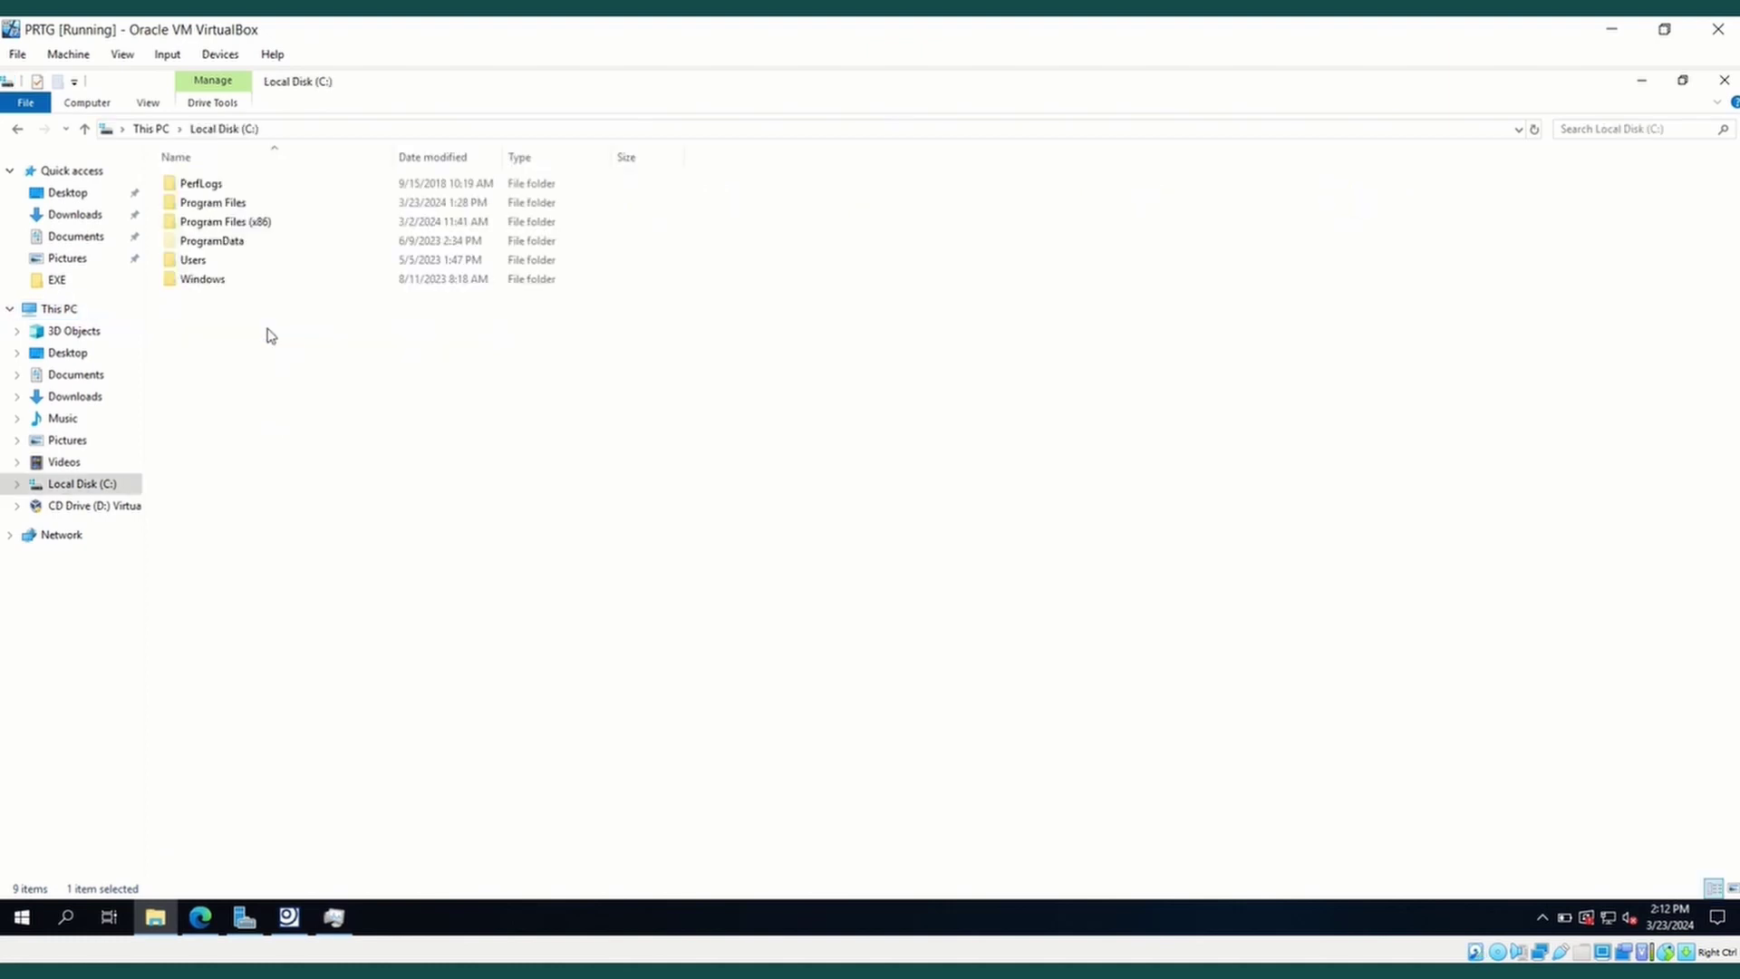
double_click(234, 282)
click(233, 283)
key(s)
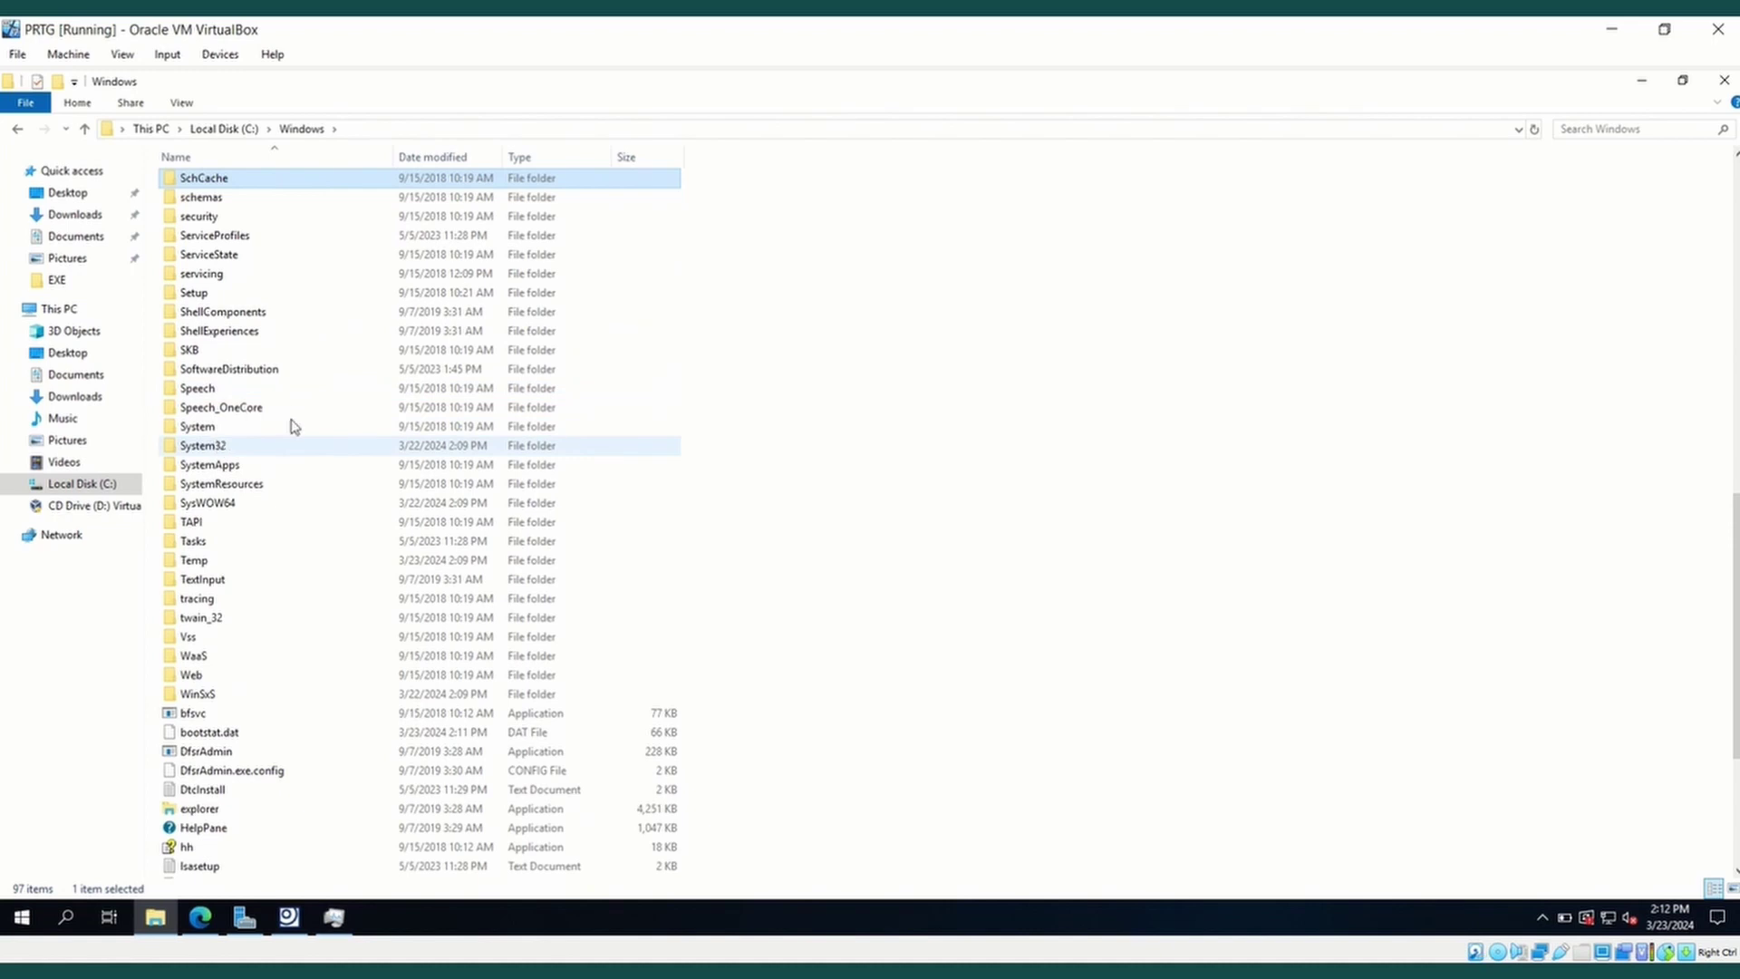
double_click(212, 448)
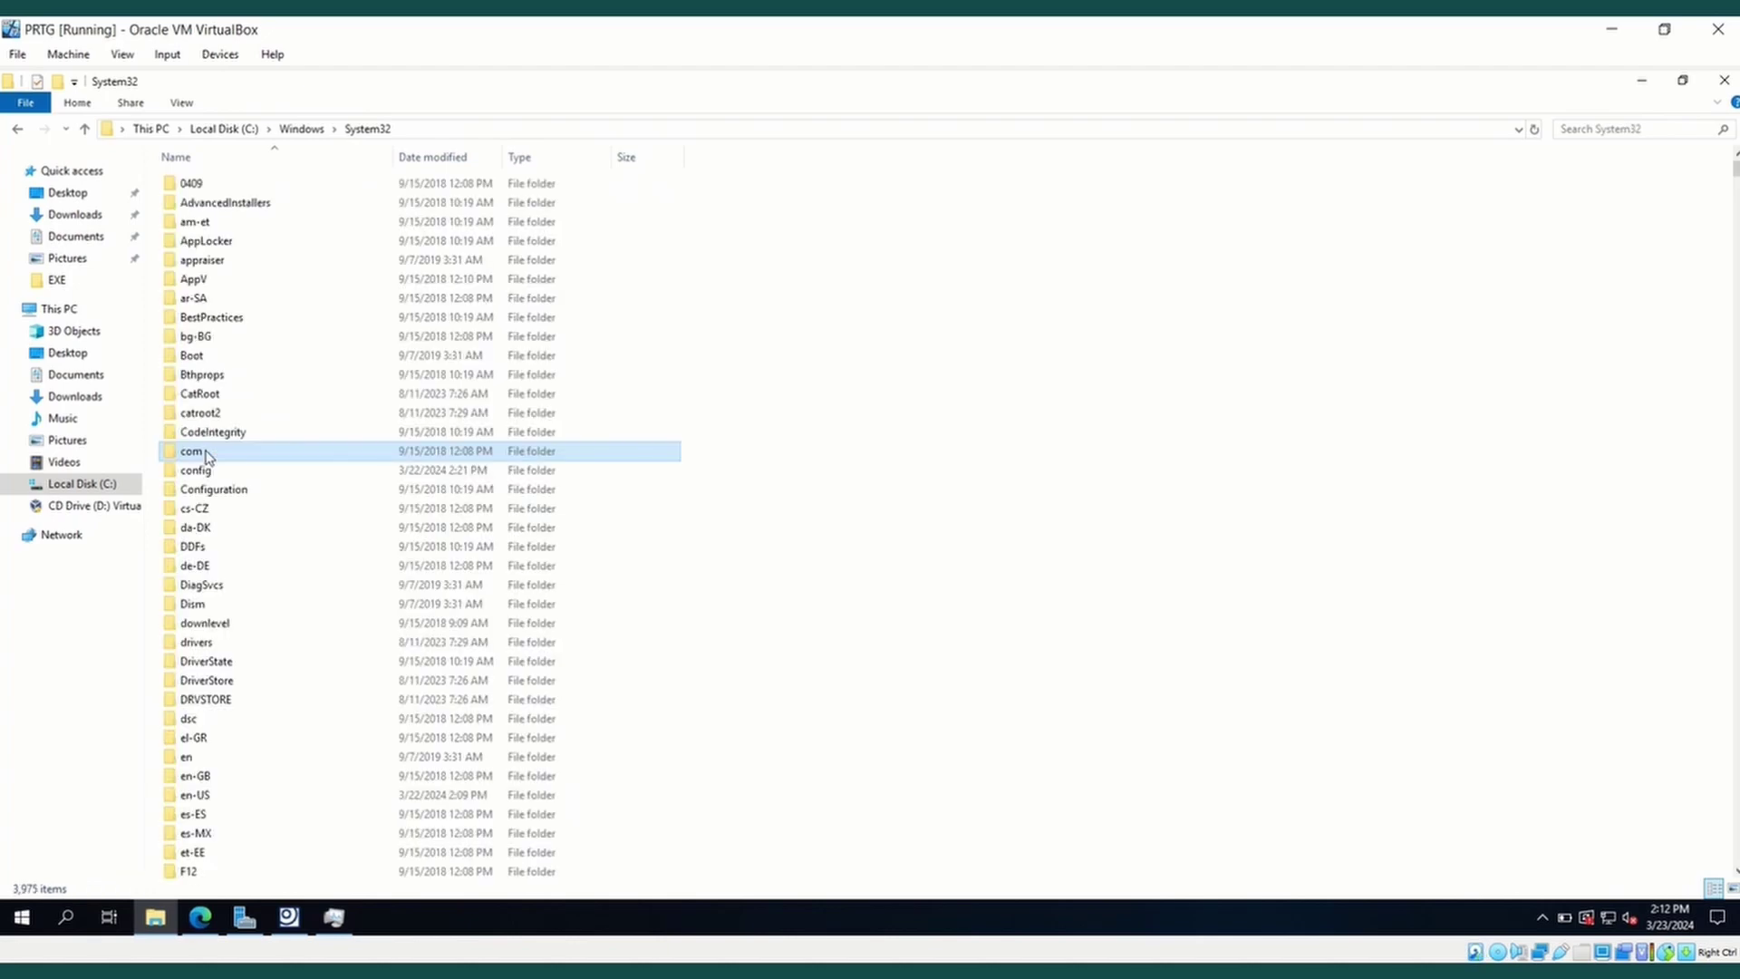
Search the System32 folder for .mib and look over the MIB files, including hostmib.mib.
click(1605, 129)
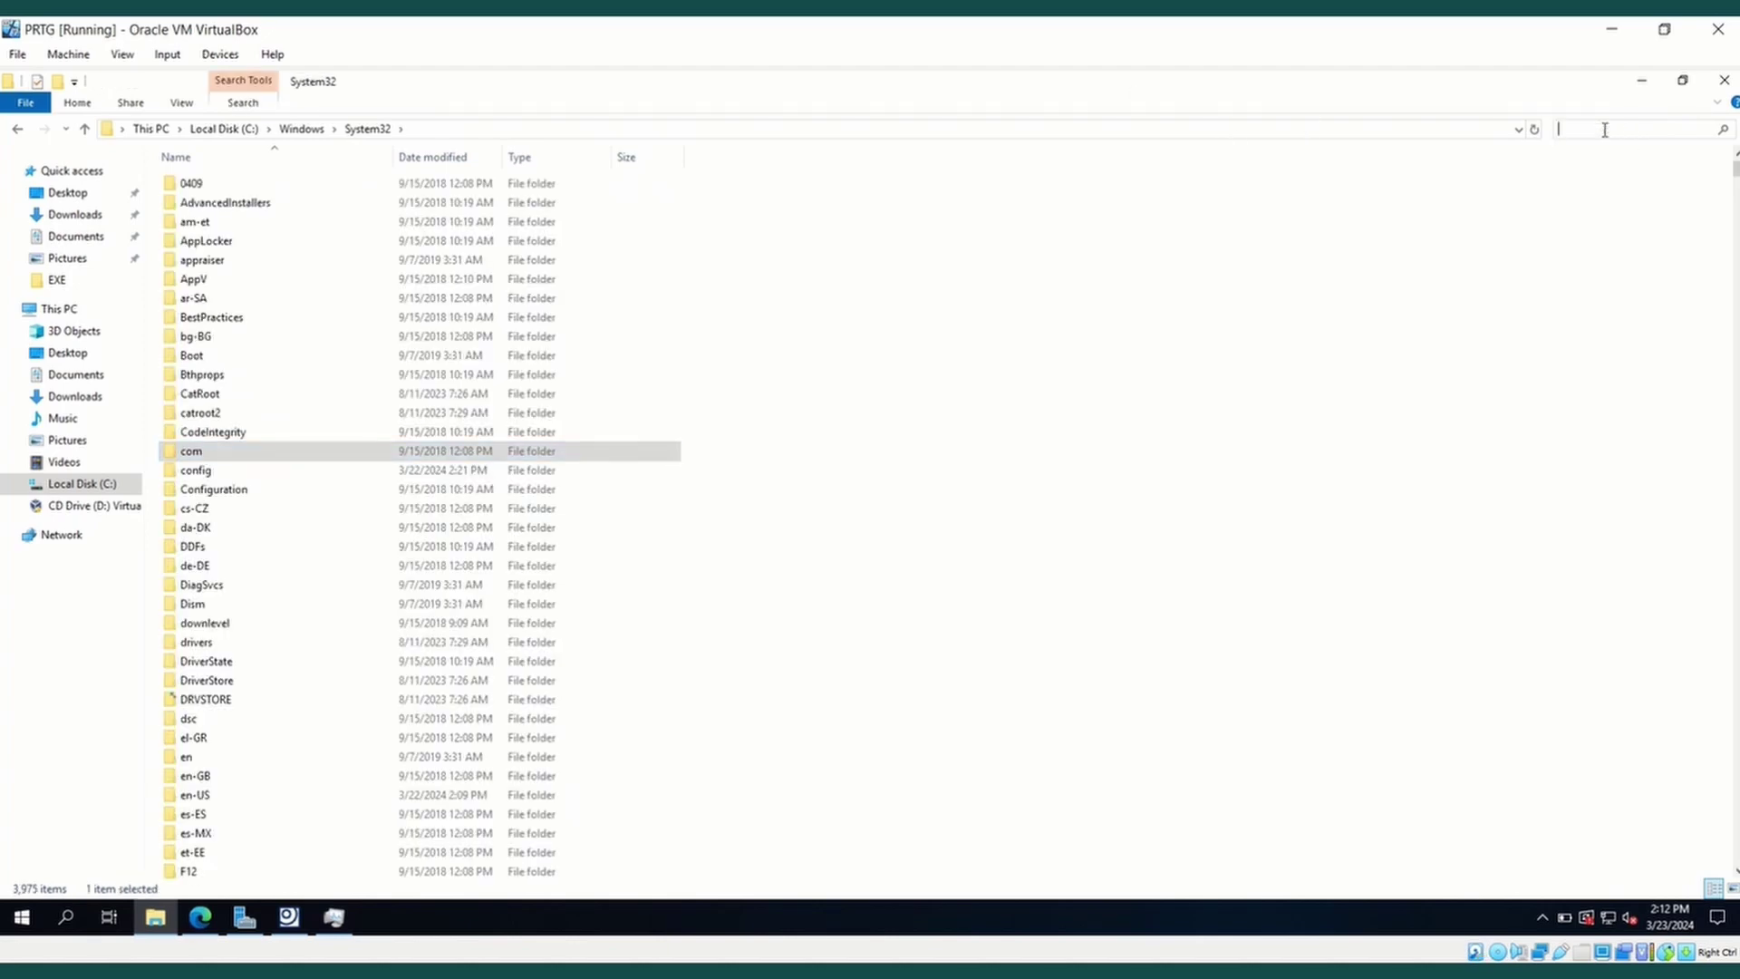
text(.)
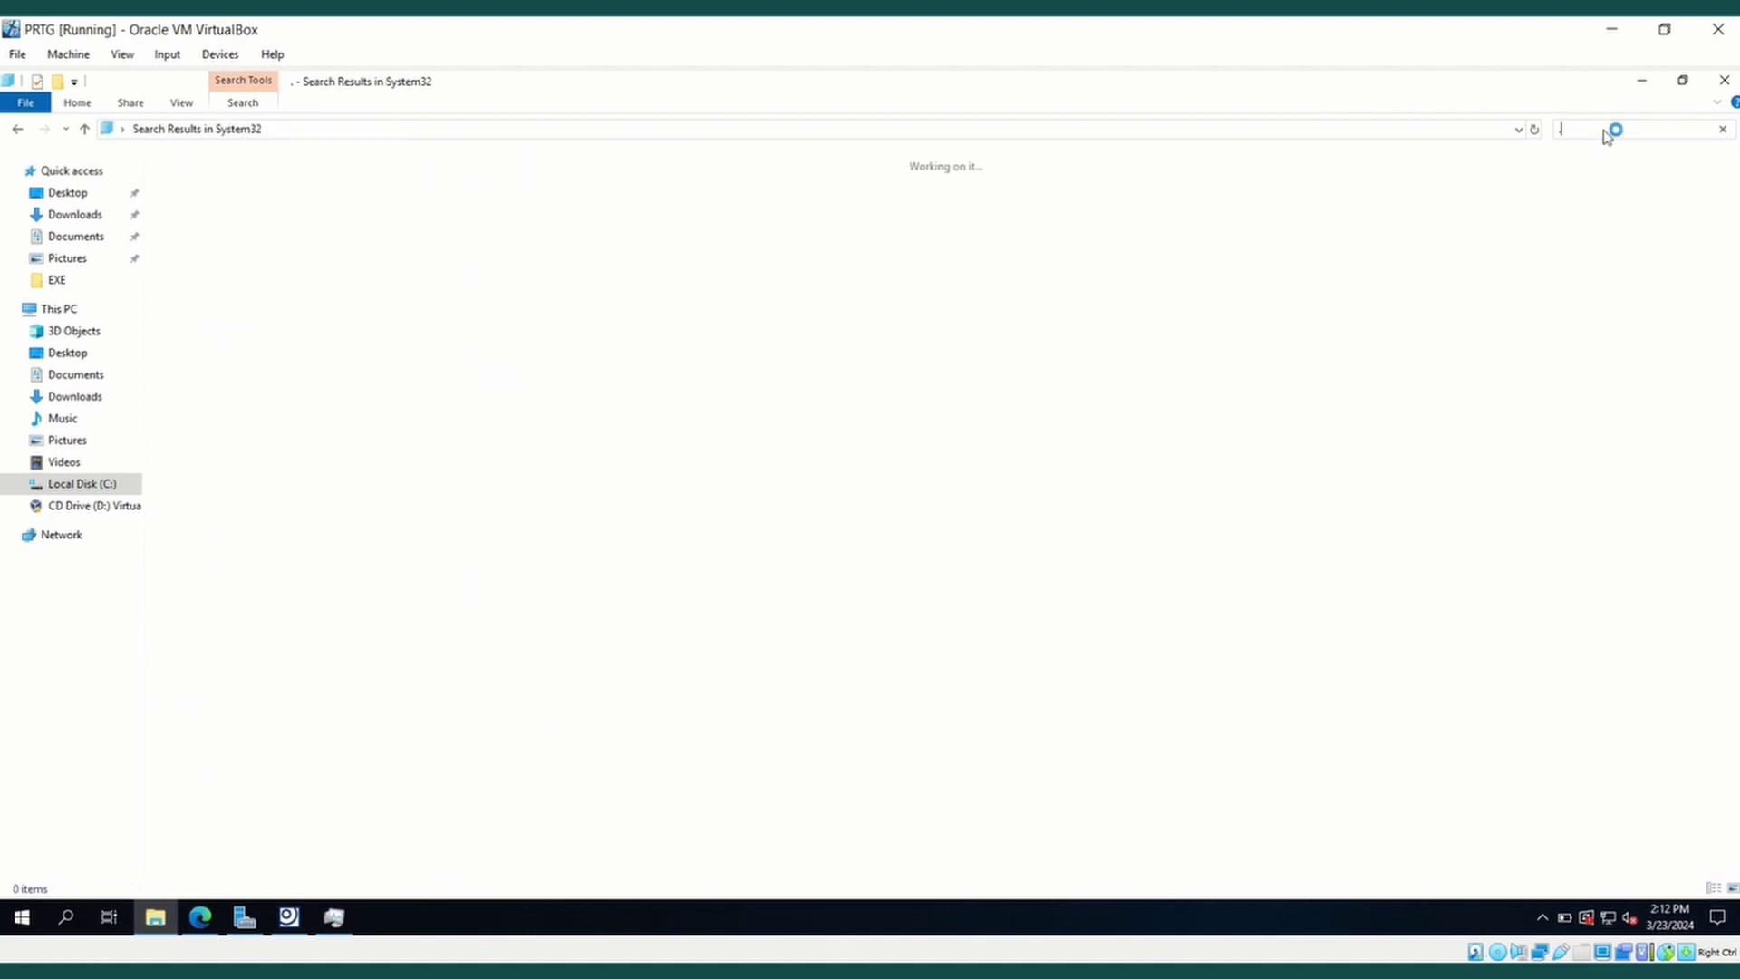
text(mib)
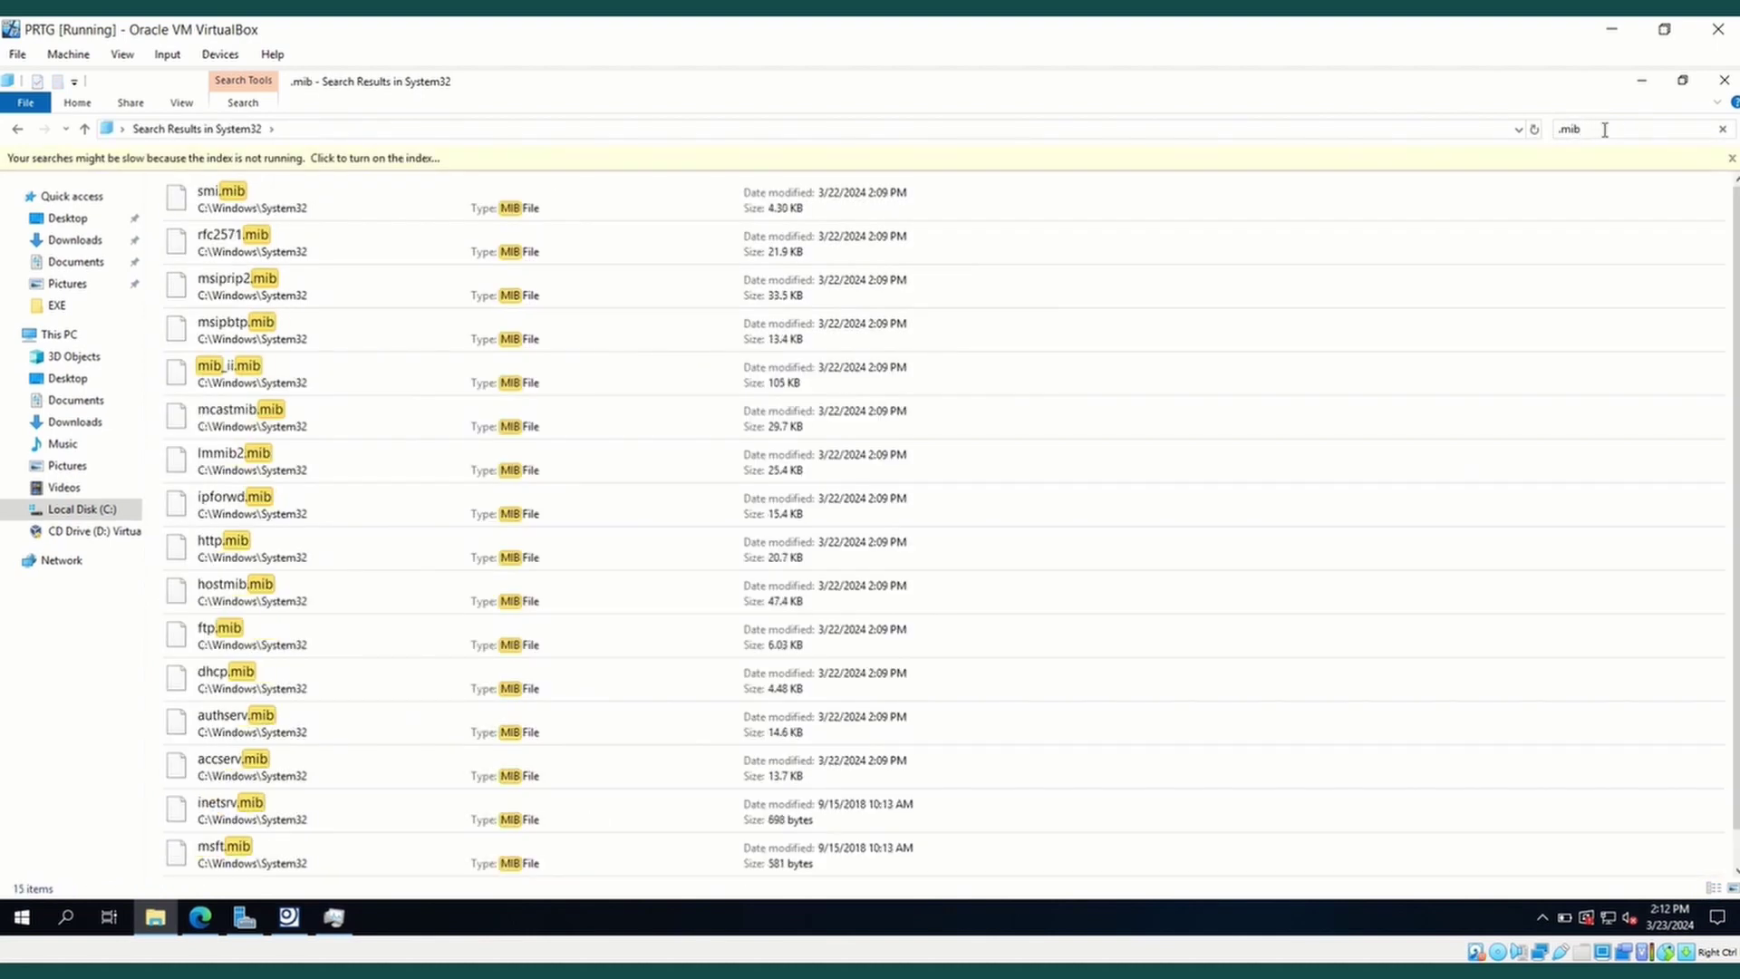
key(Return)
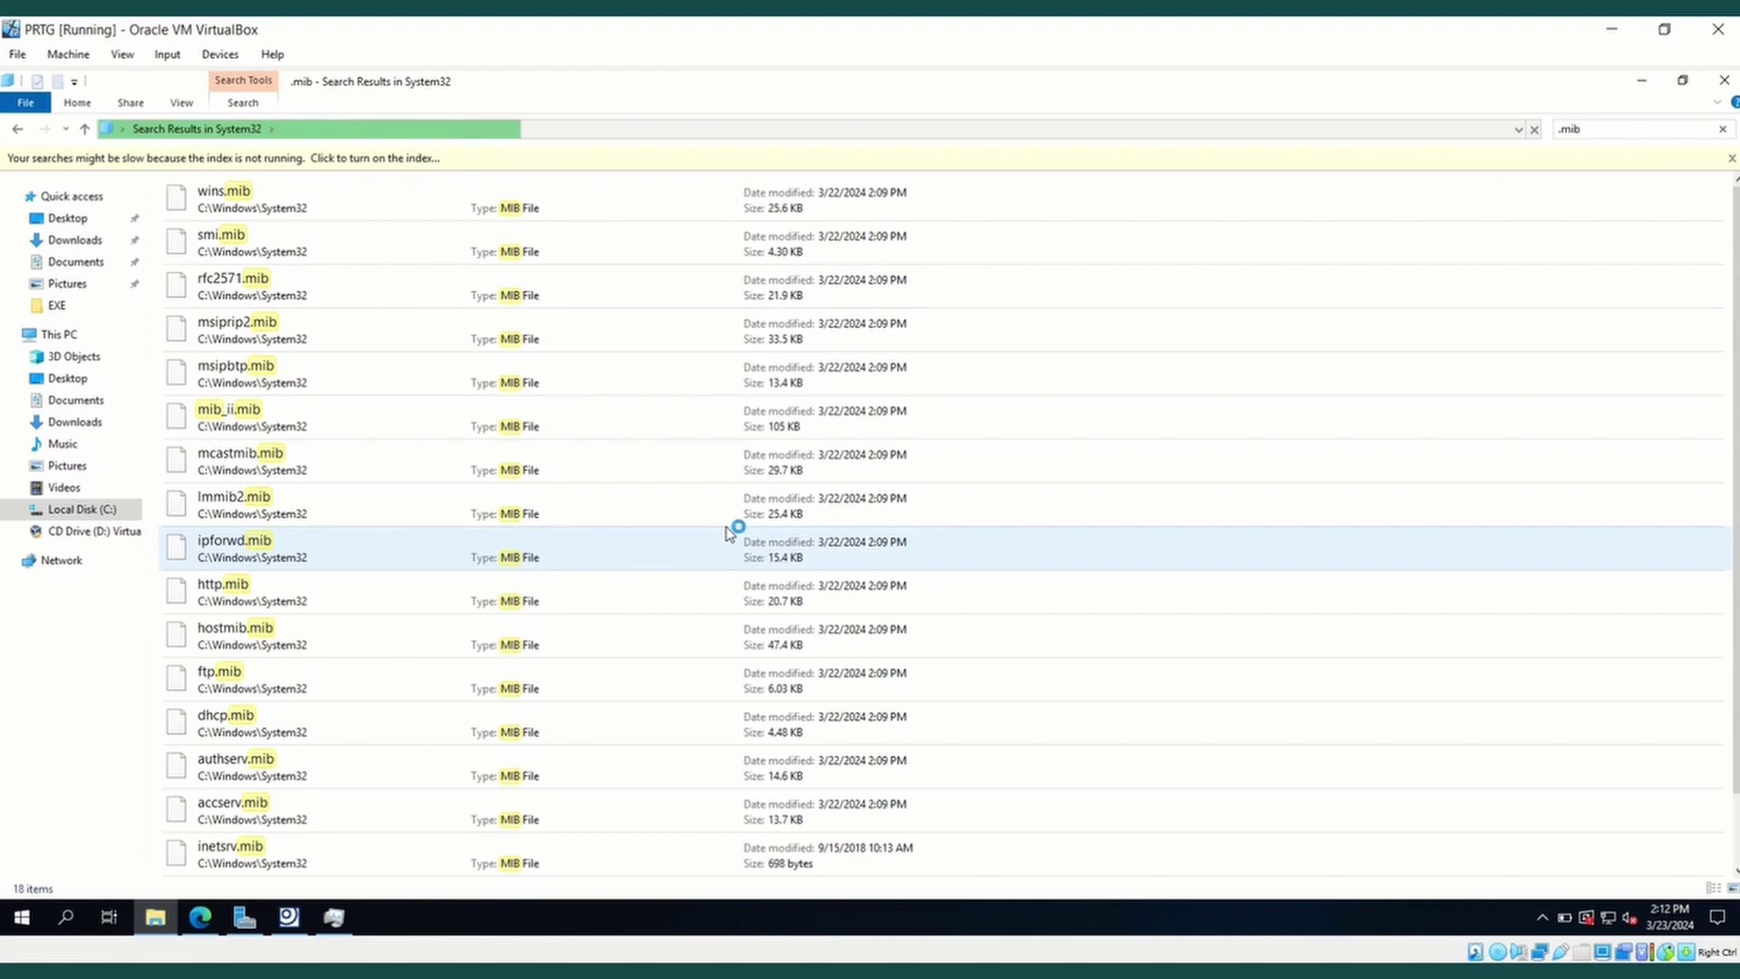
click(268, 598)
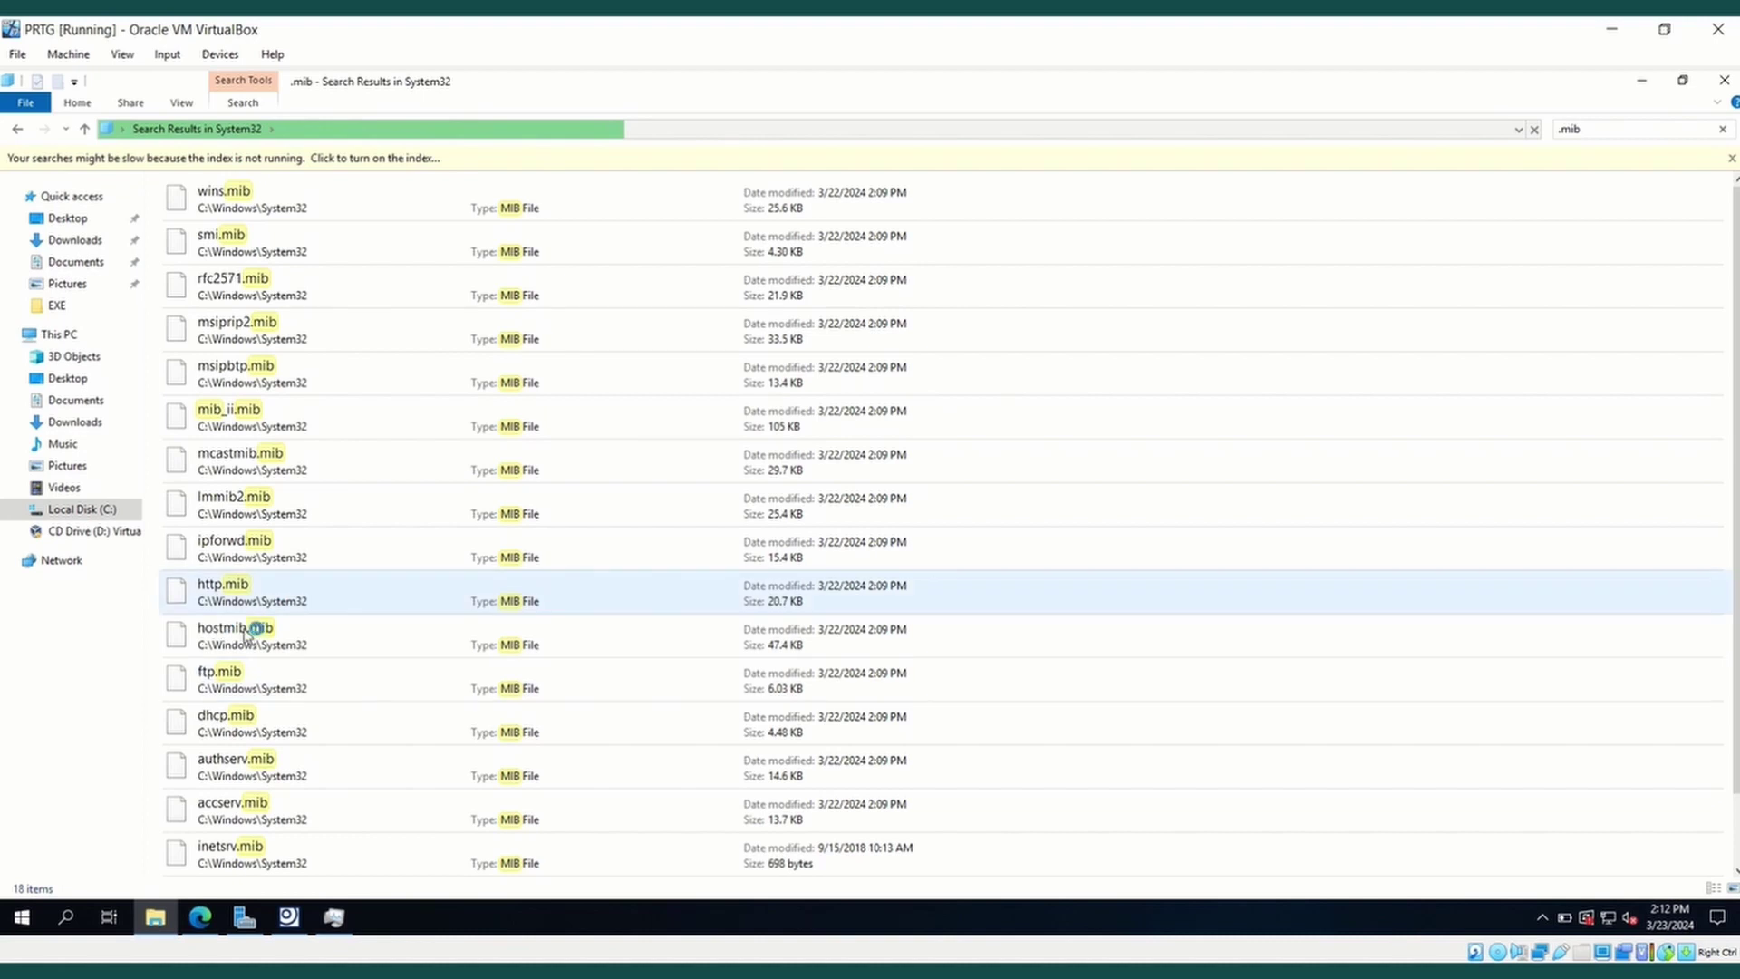
click(258, 633)
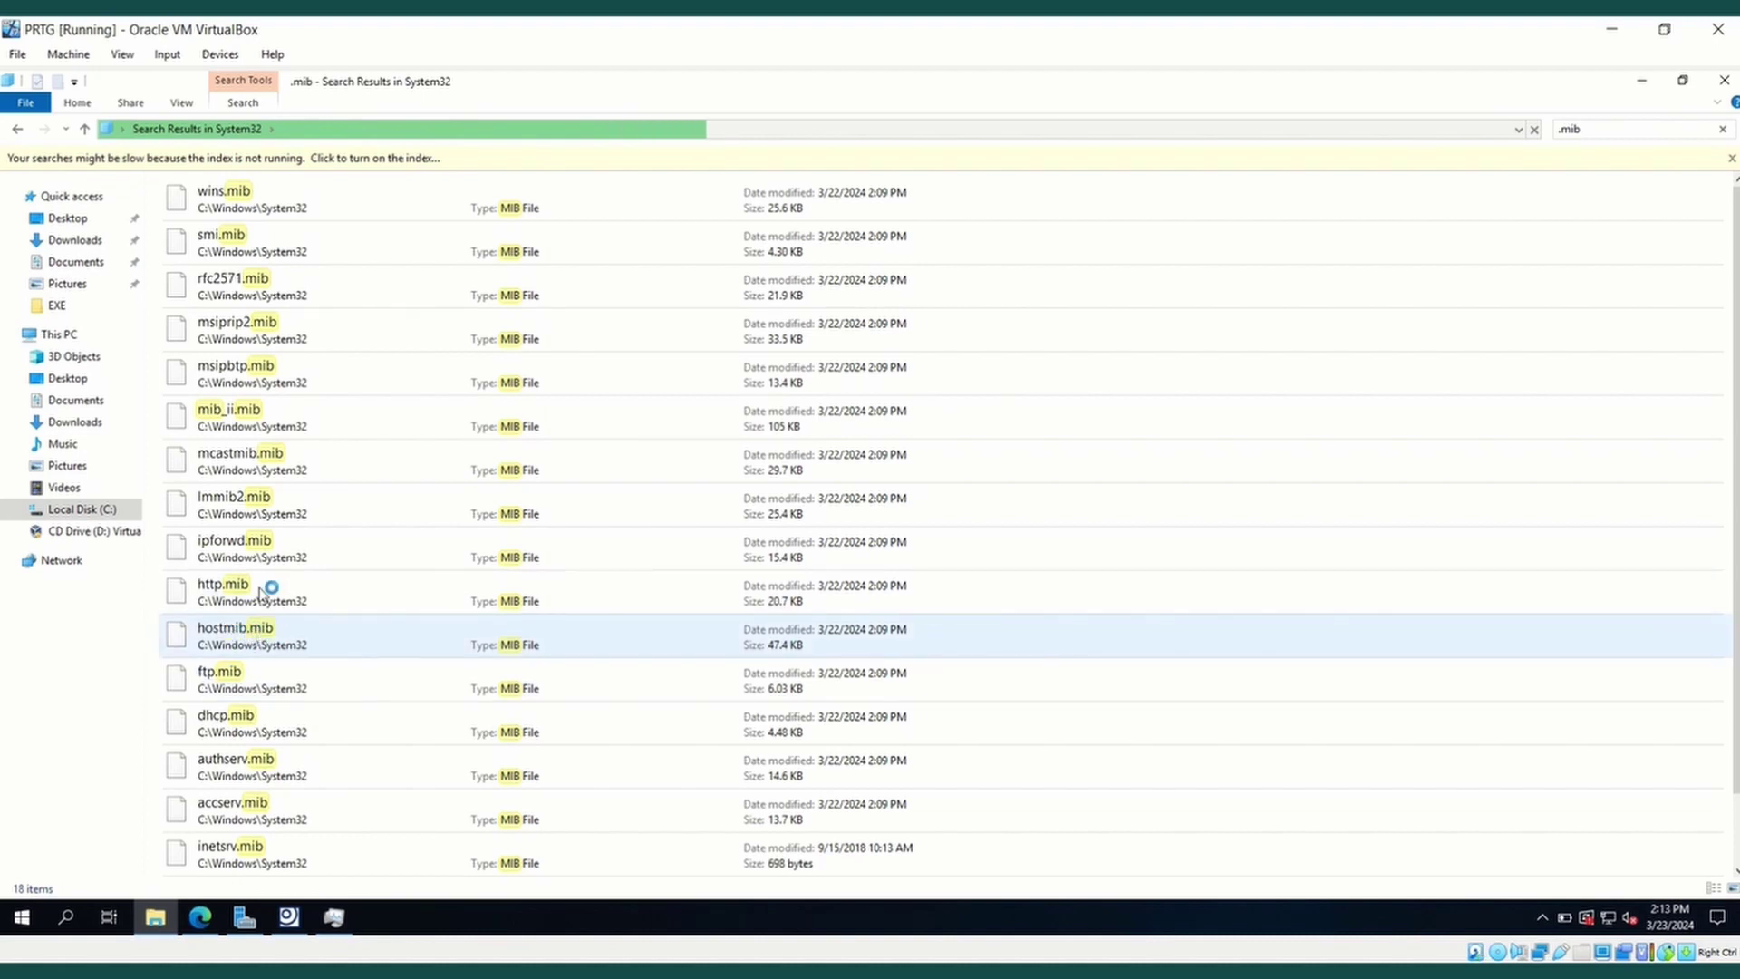
click(301, 335)
click(269, 820)
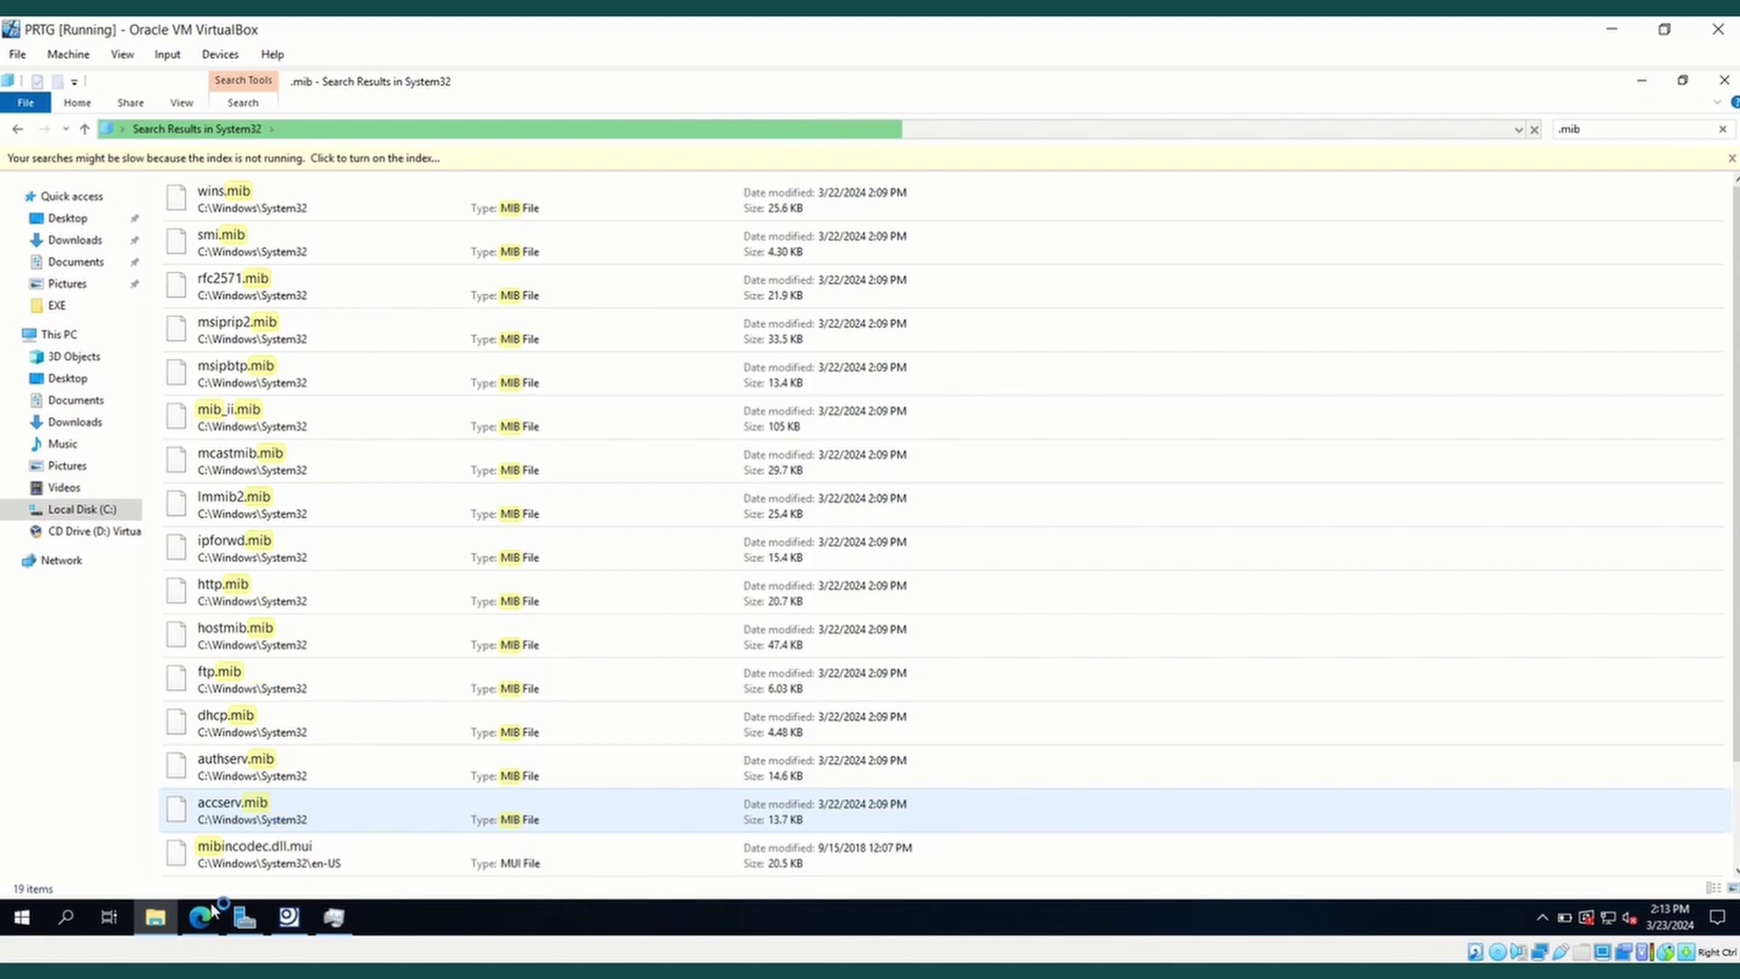
Switch to Server Manager, start the Add Roles and Features Wizard and advance to the feature selection with the default choices.
click(245, 918)
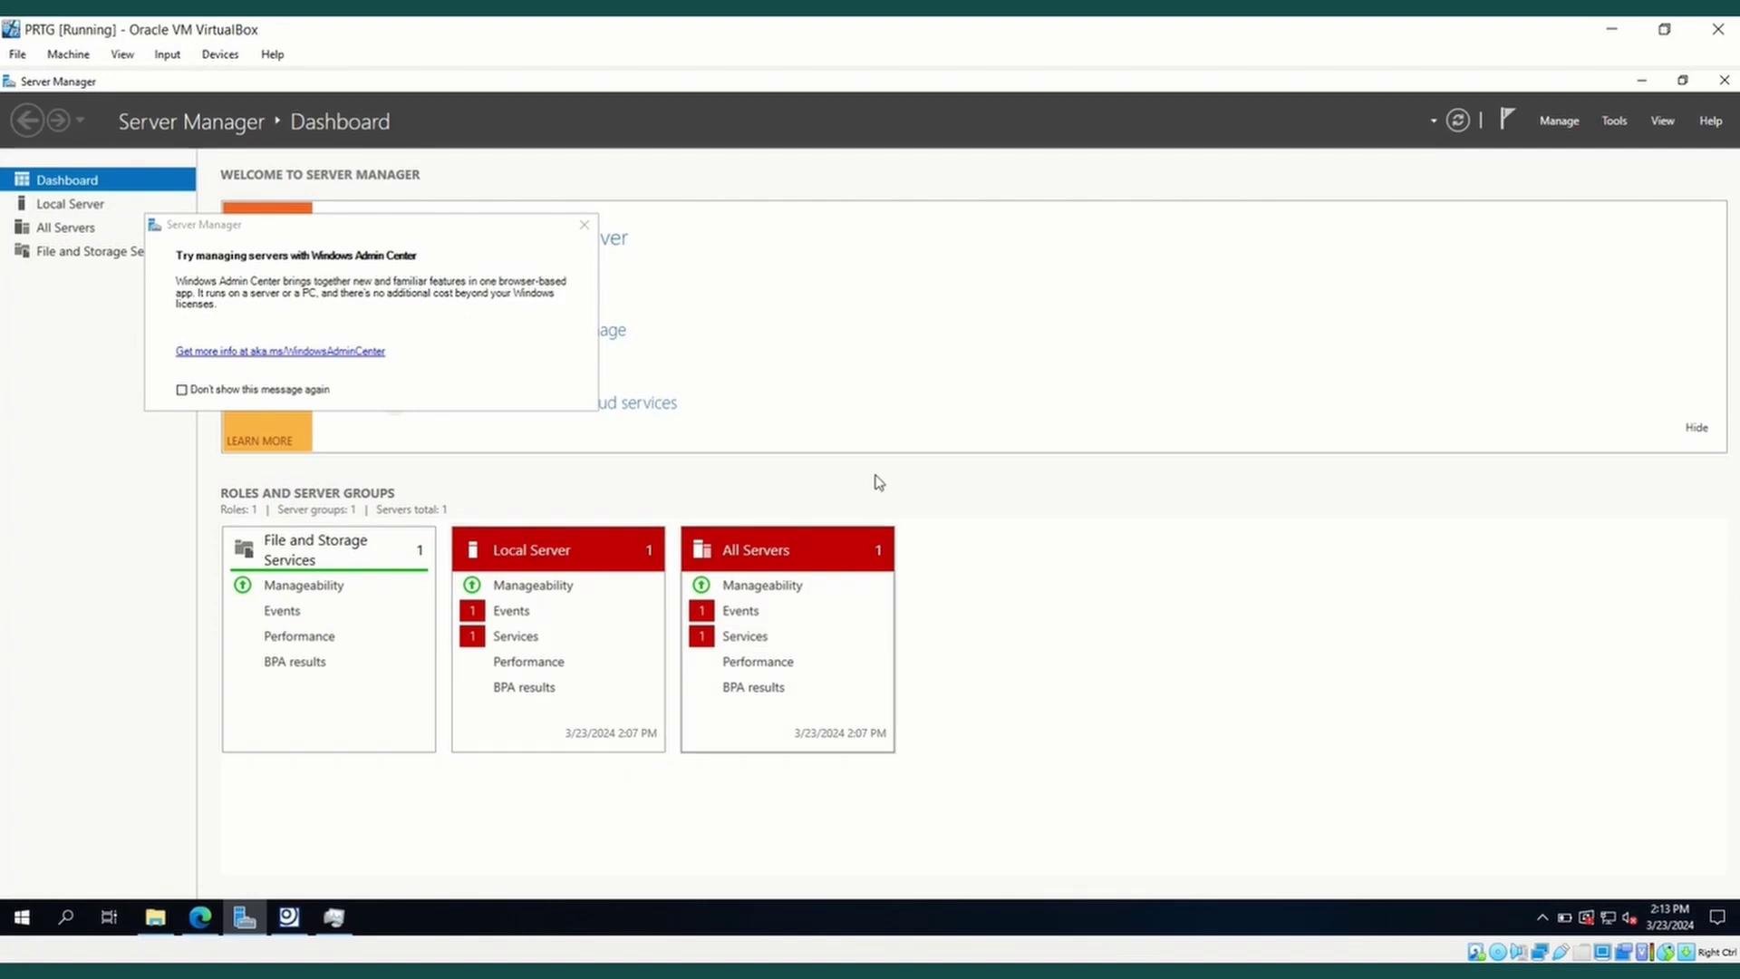
click(1560, 125)
click(1565, 145)
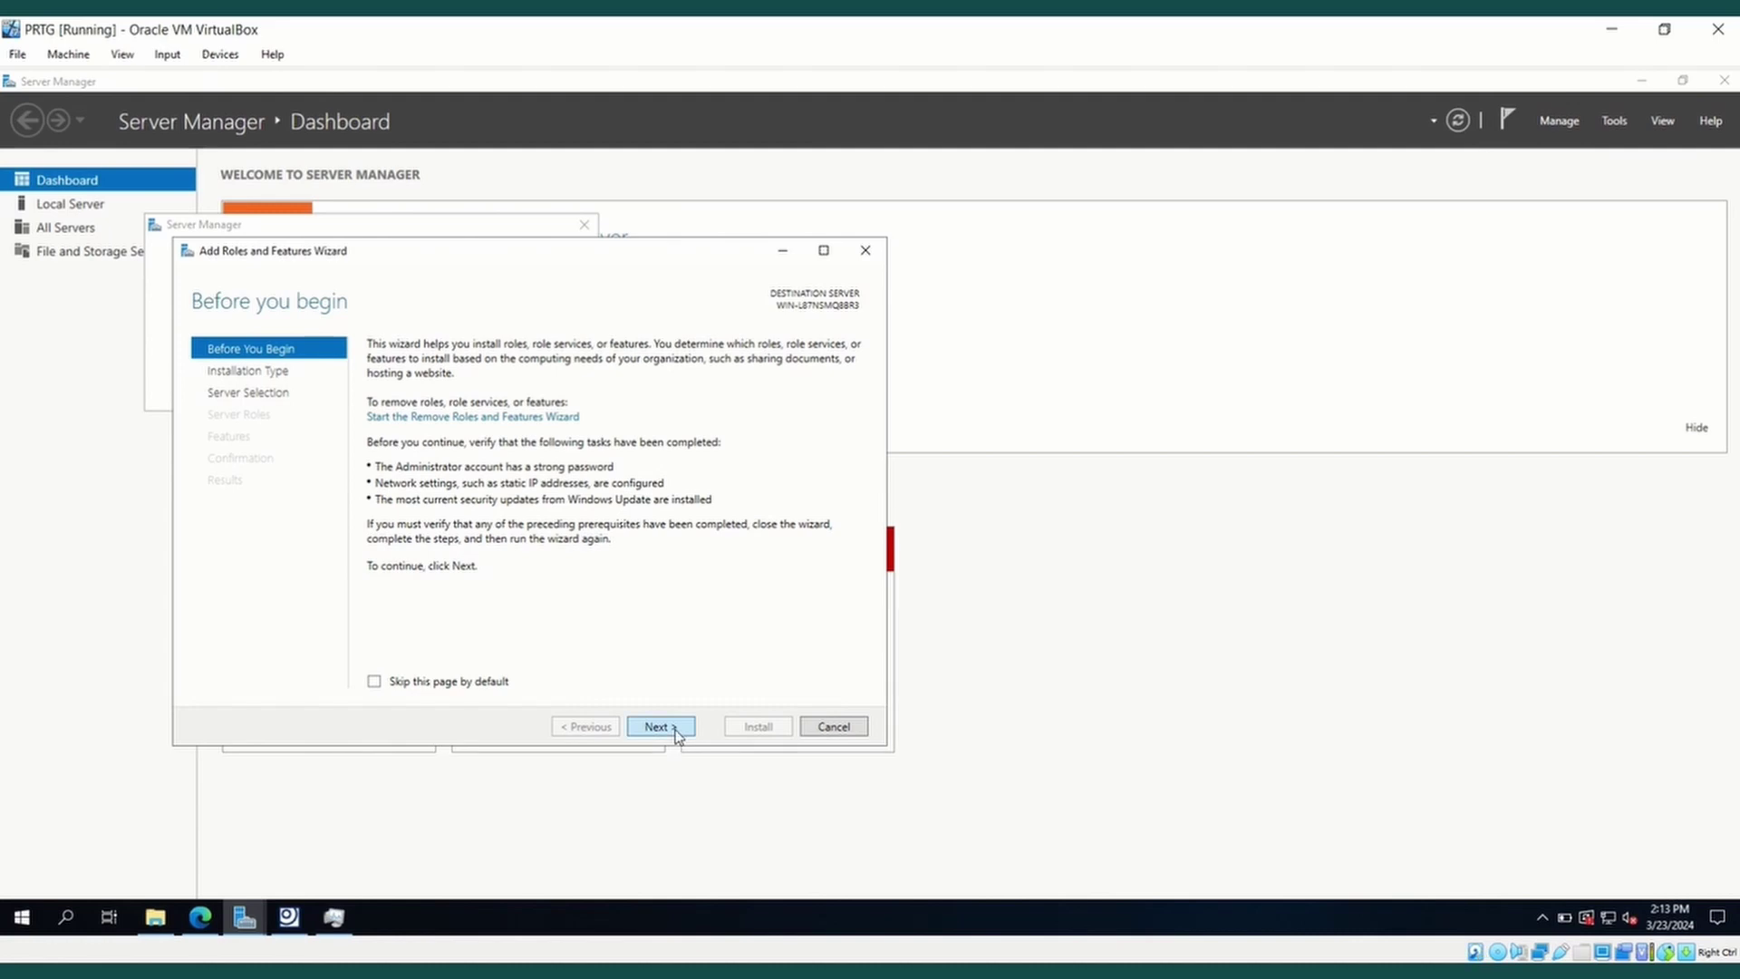
click(673, 731)
click(675, 730)
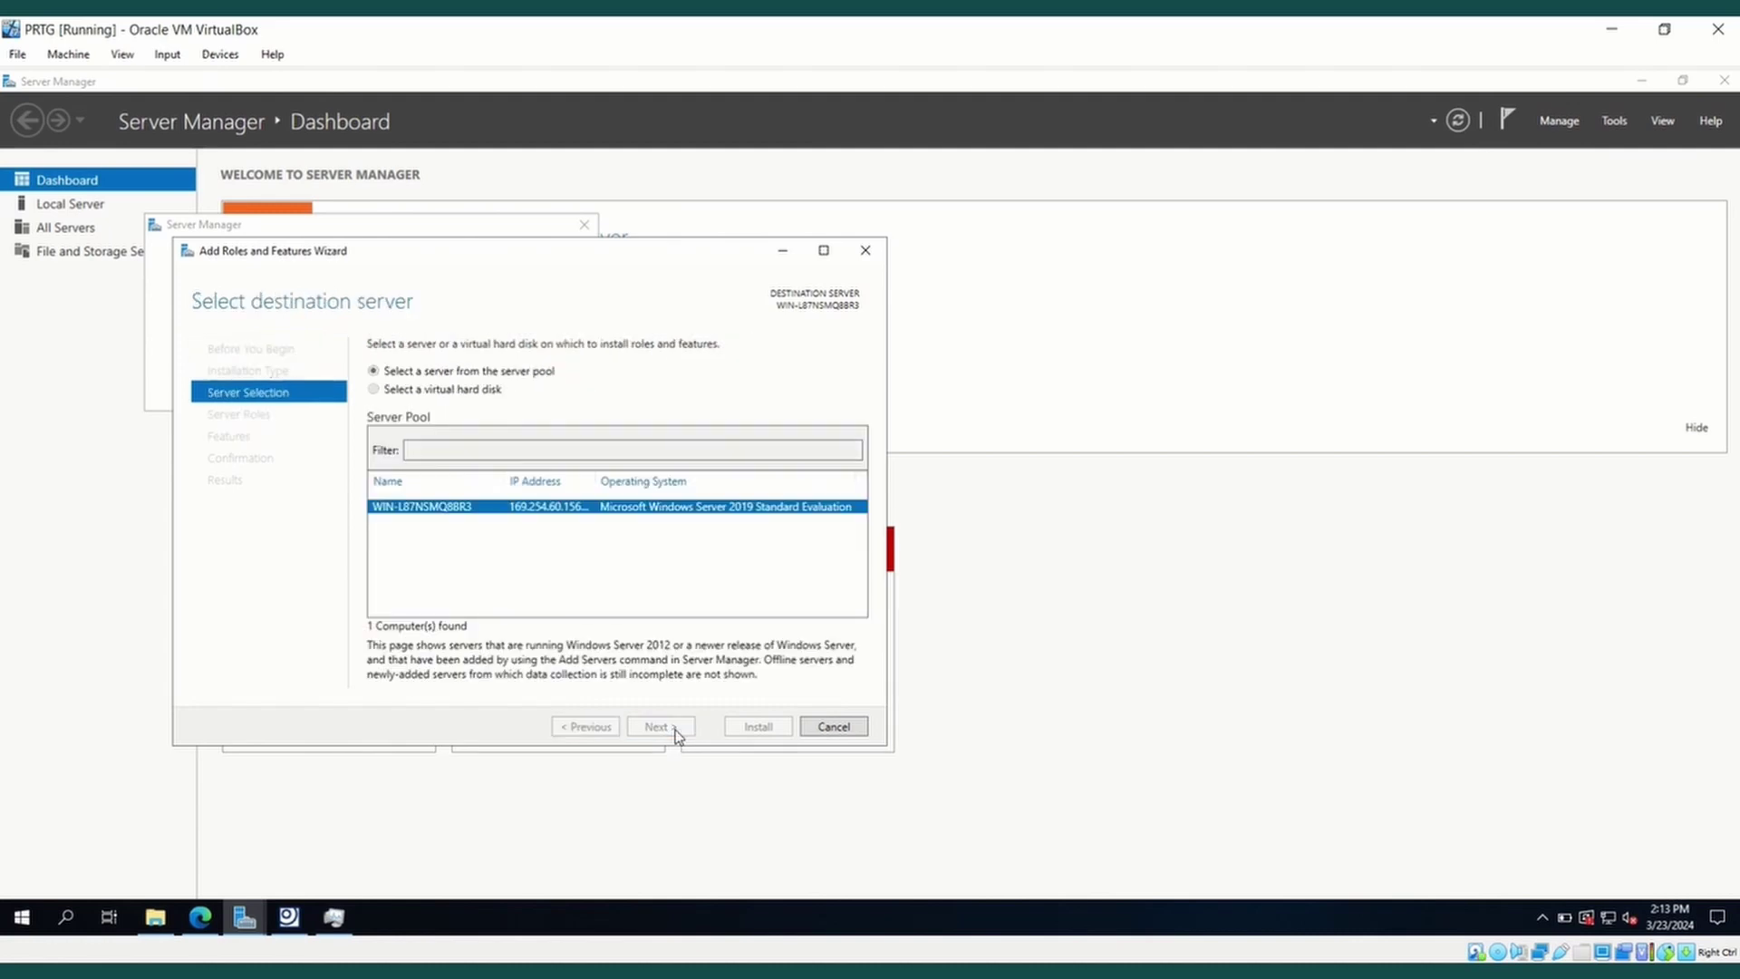
click(682, 729)
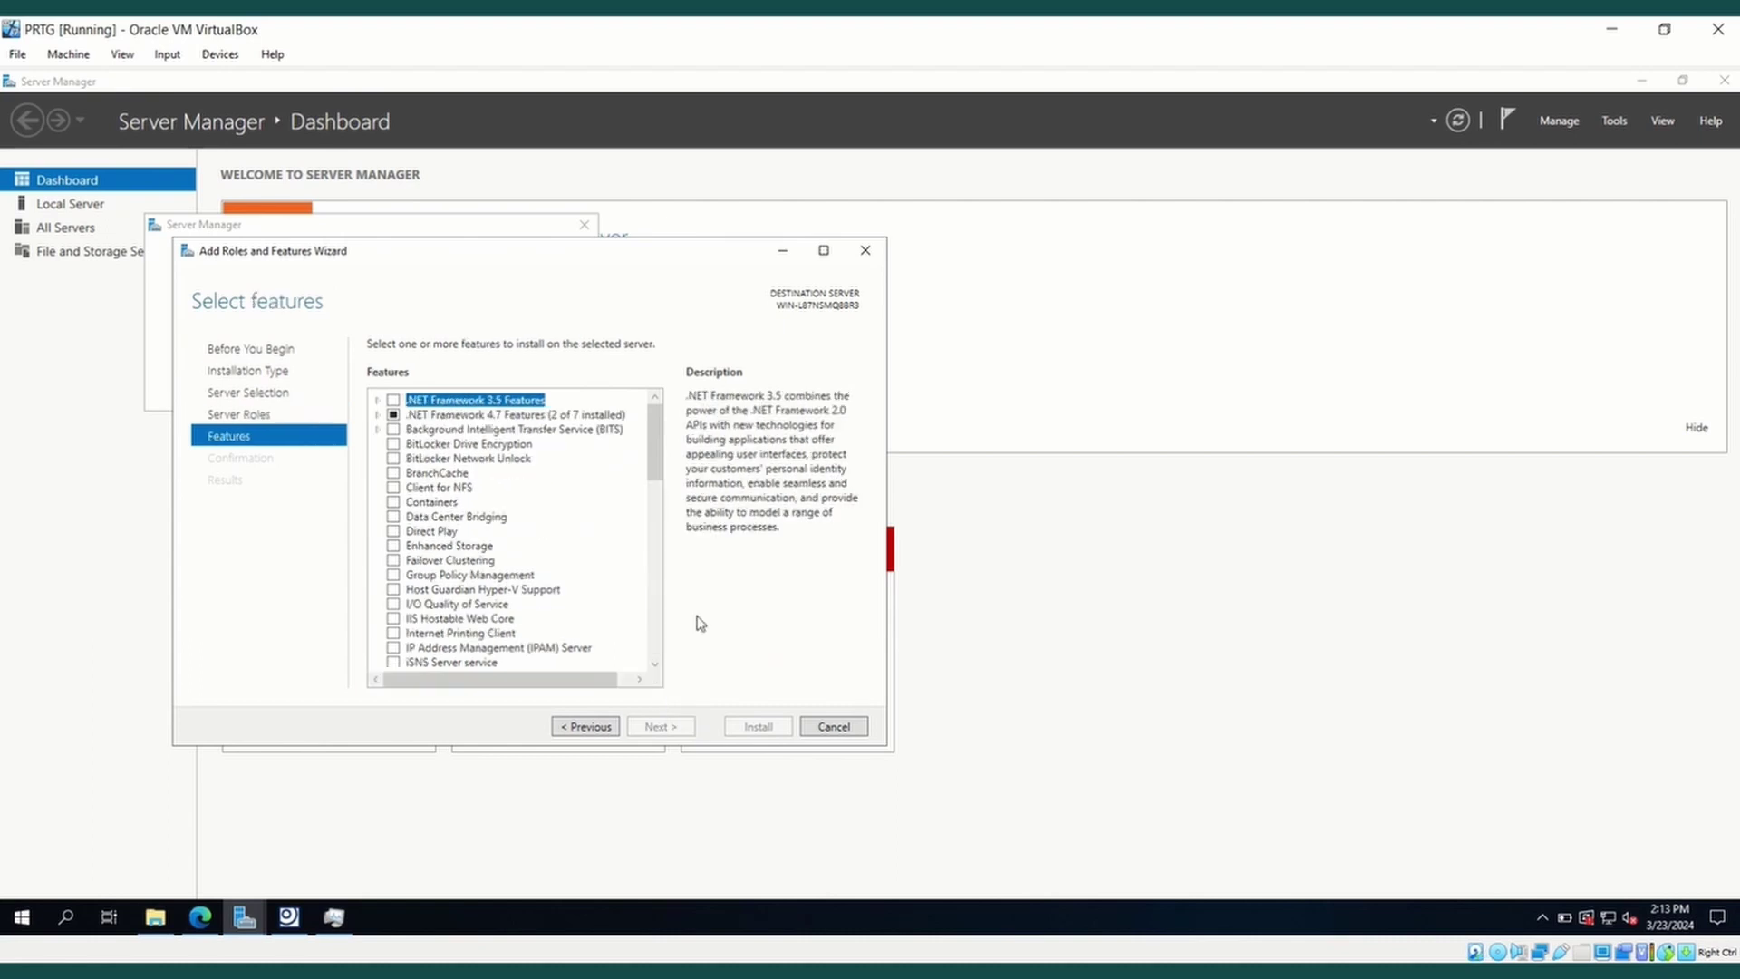
Check the SNMP Service entry in the feature list and cancel the wizard without installing anything.
click(654, 641)
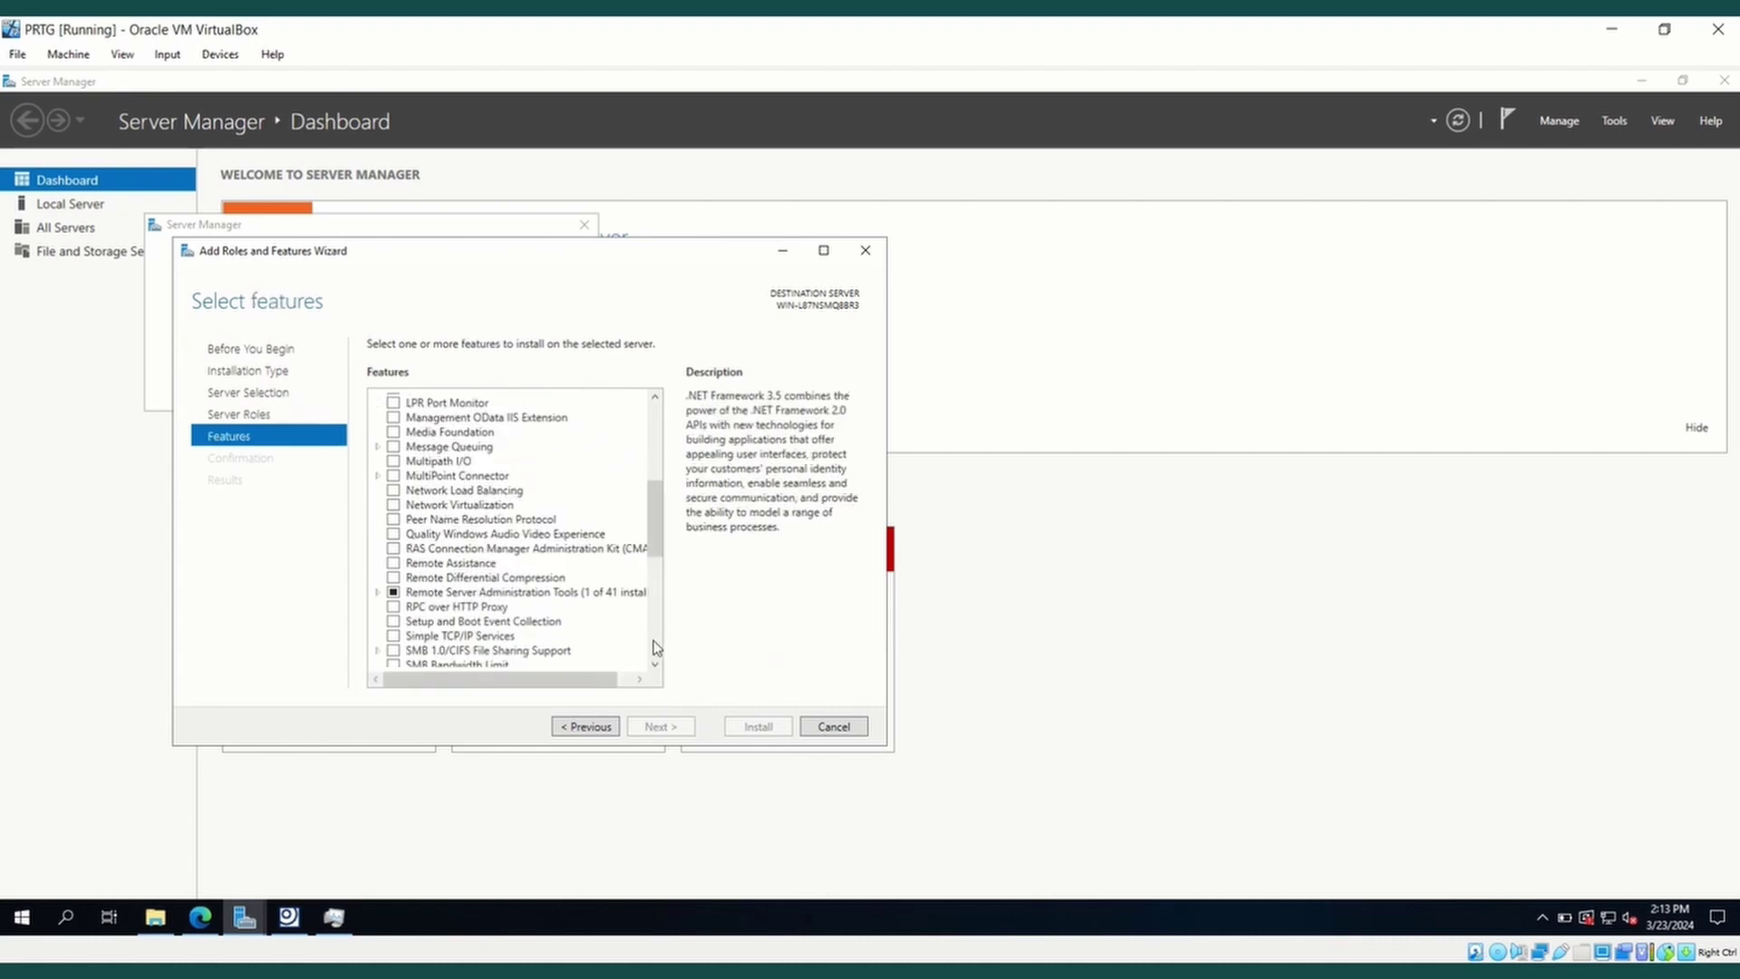
click(654, 645)
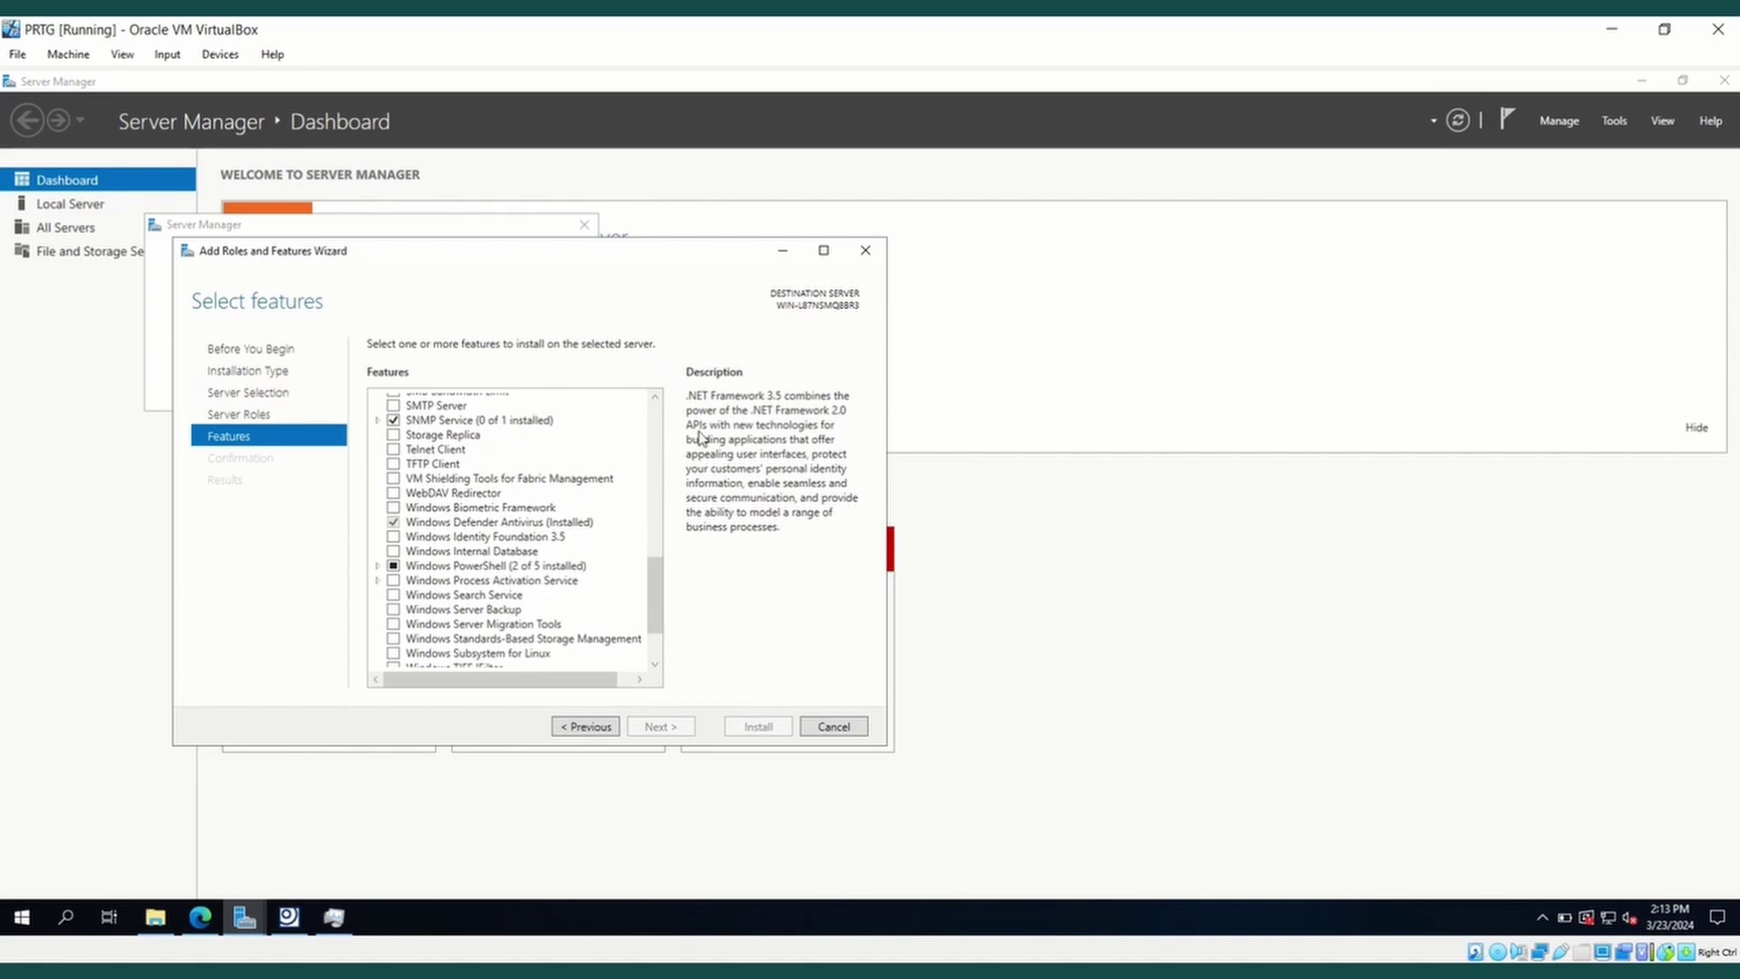
click(834, 726)
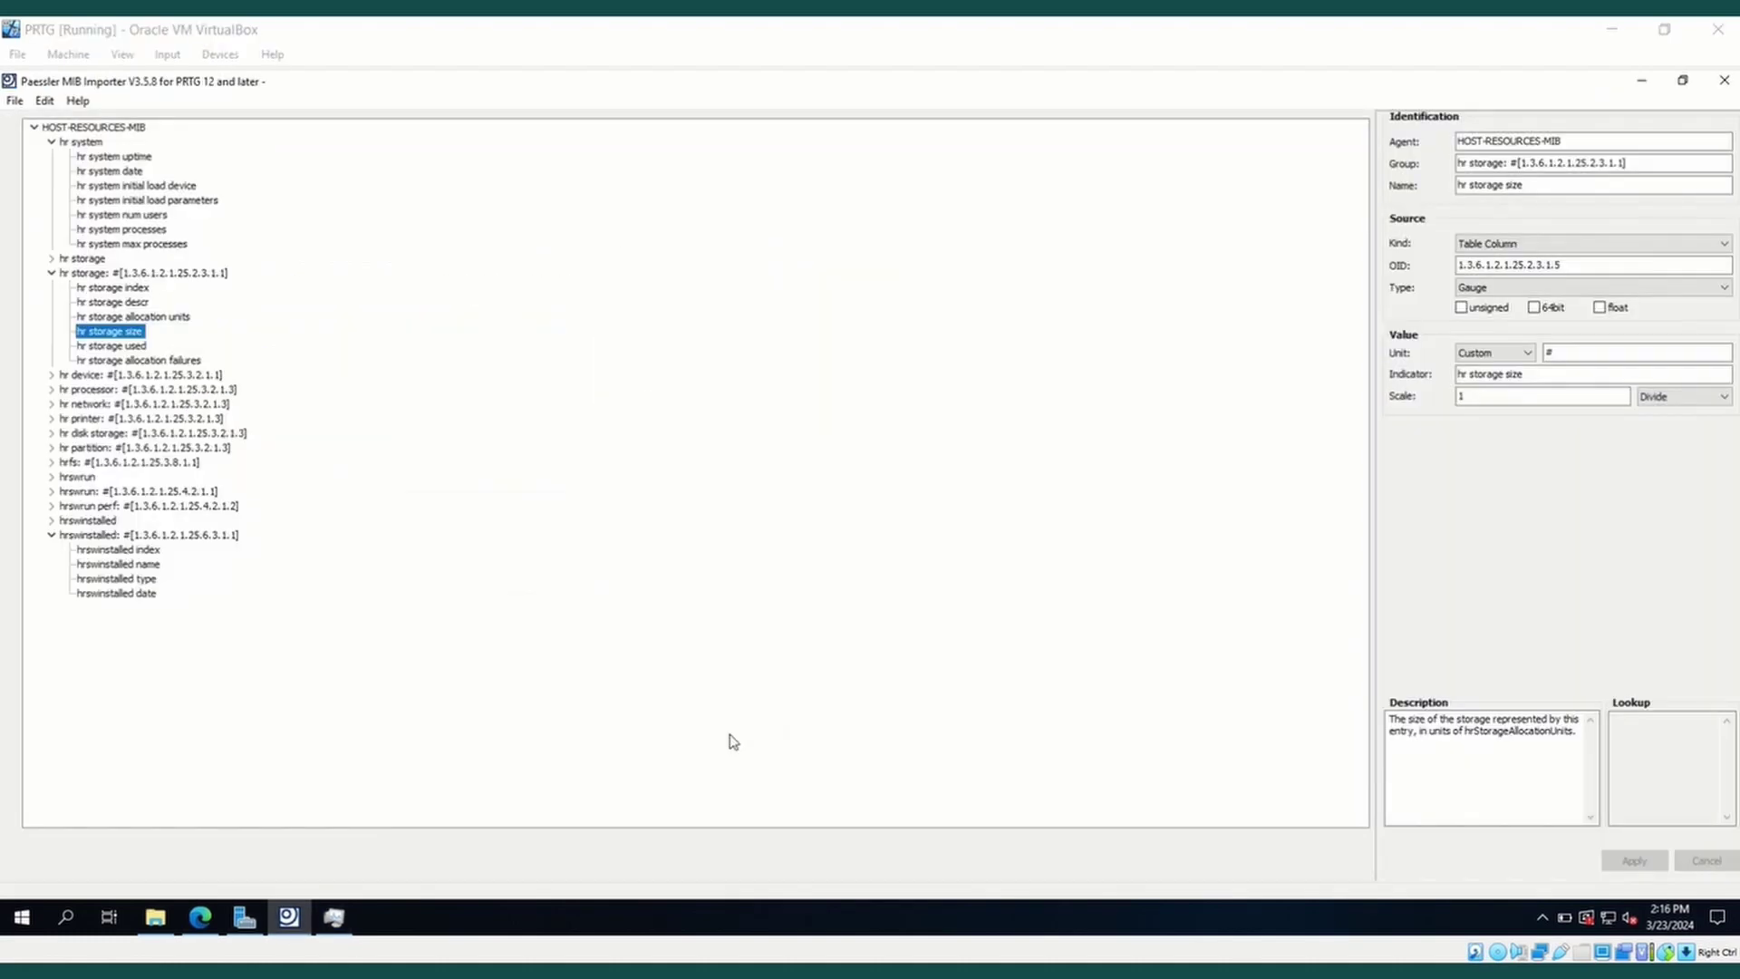